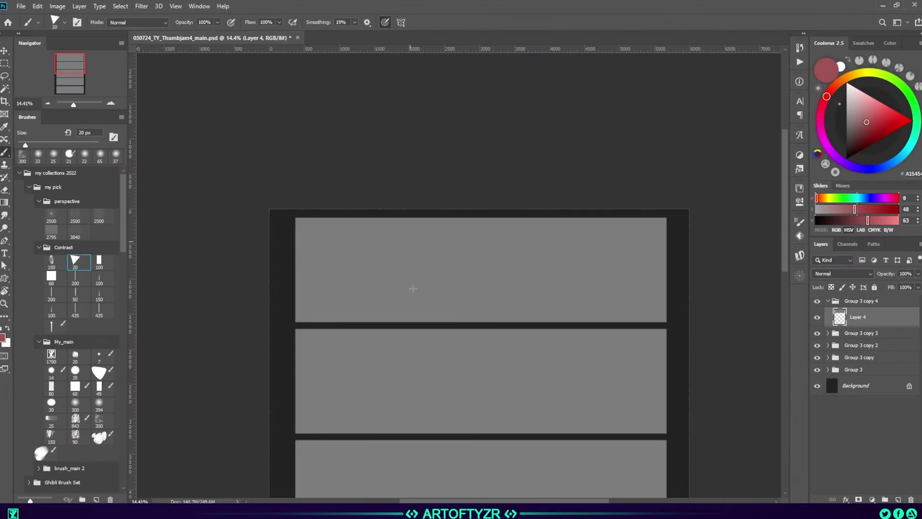
Paint a white ground band across the top panel on a new layer.
key("F5")
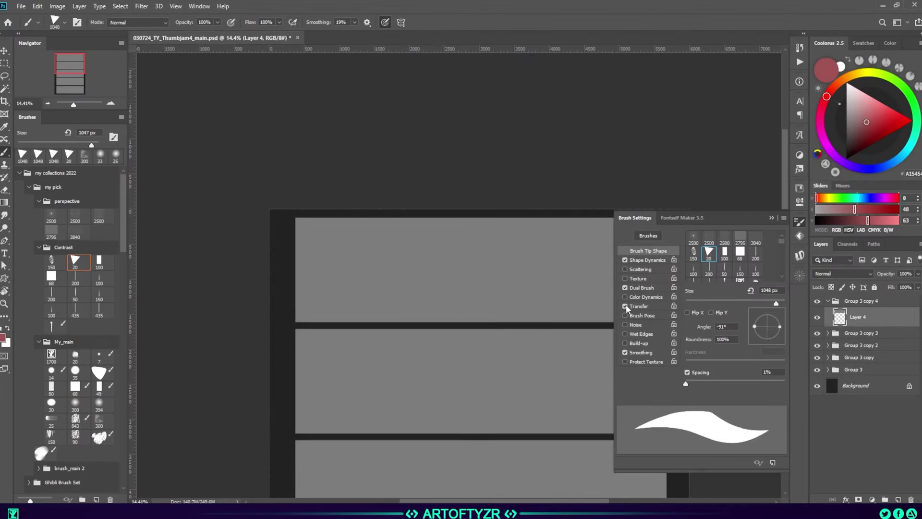
key("F5")
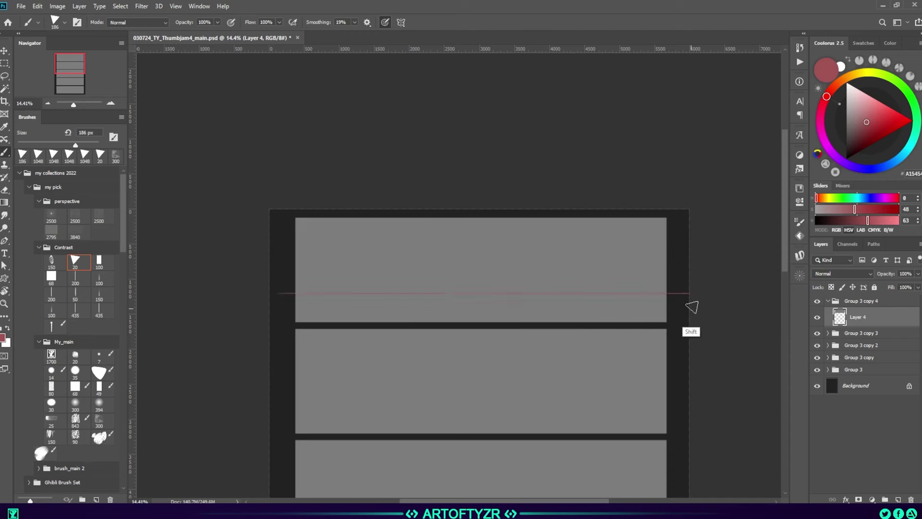
key("ctrl+shift+alt+n")
key("x")
left_click_drag(288, 307, 725, 321)
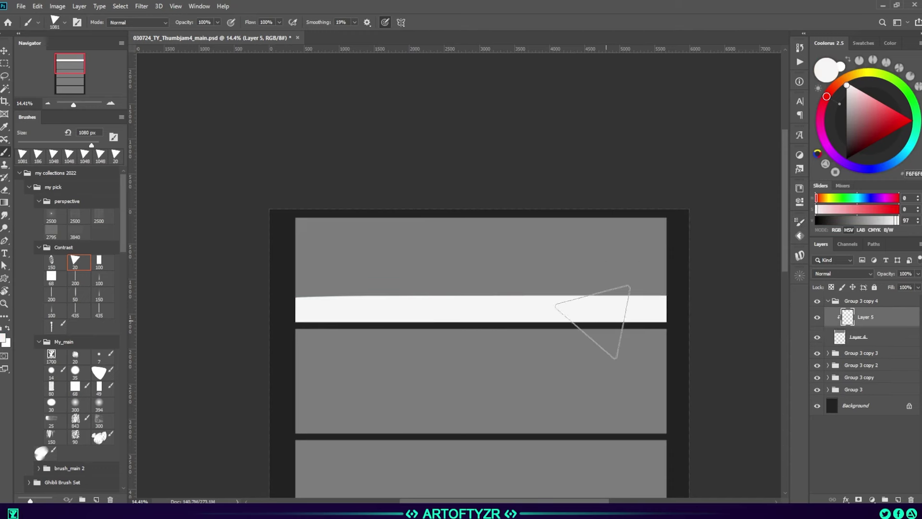
Add cream patches, dark red mountain shapes and a thin red streak on the white band.
left_click(853, 75)
left_click_drag(336, 300, 372, 296)
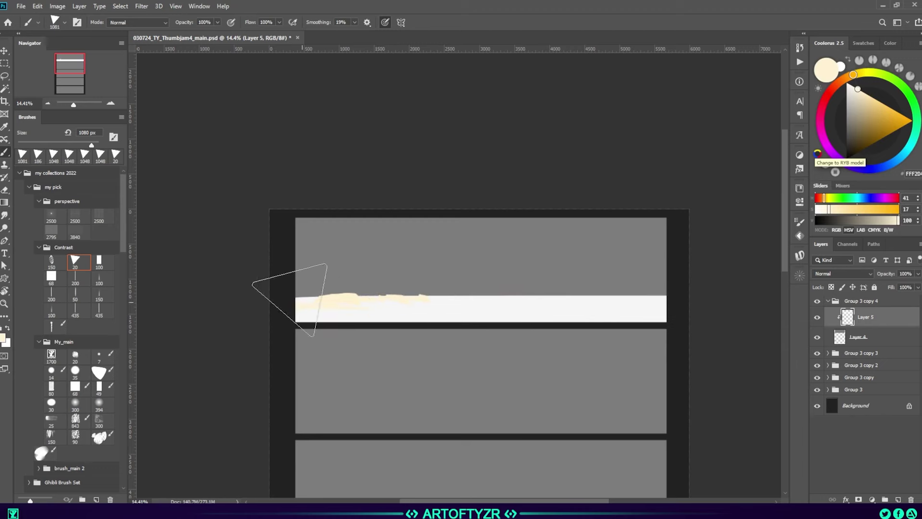
left_click(827, 95)
left_click(869, 123)
mouse_move(526, 307)
left_mouse_down()
mouse_move(538, 297)
mouse_move(651, 295)
left_mouse_up()
mouse_move(480, 313)
left_mouse_down()
mouse_move(521, 307)
mouse_move(480, 317)
left_mouse_up()
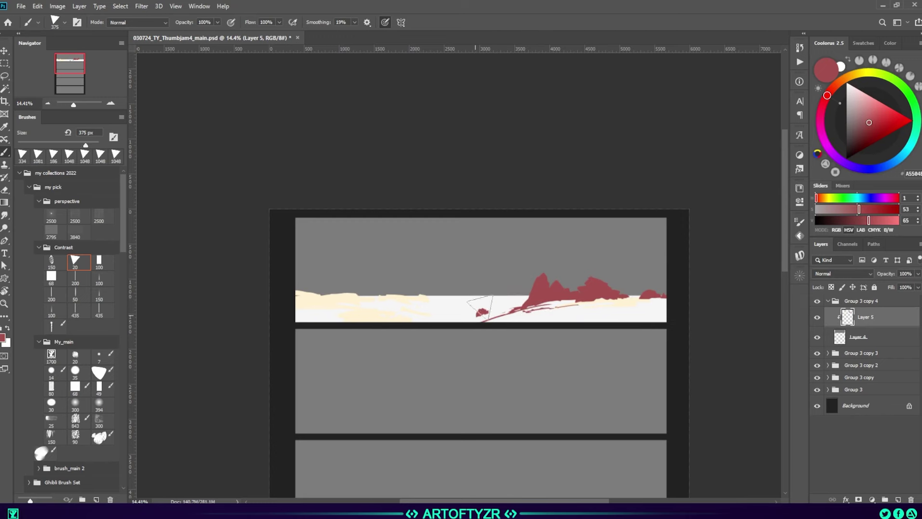
key("ctrl+shift+alt+n")
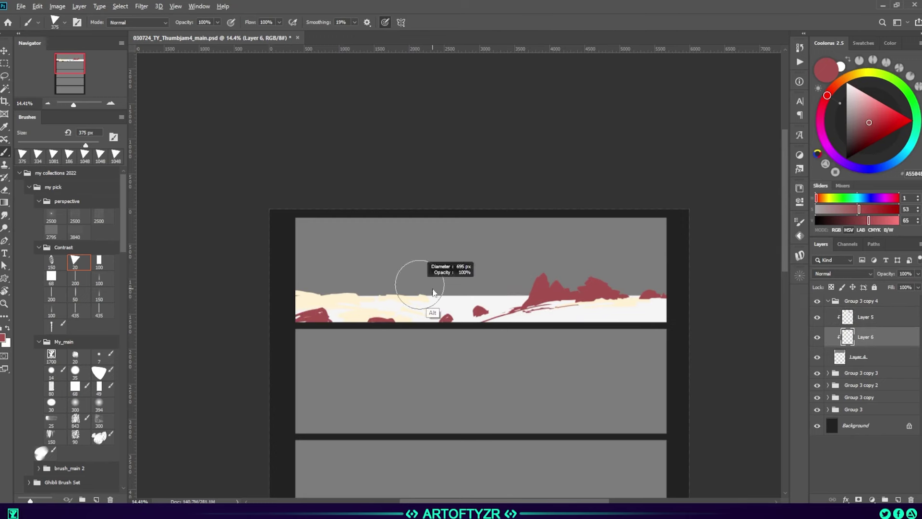
Paint tall red cliffs with dark red vertical shading and pinkish-grey strokes at their base.
left_click_drag(442, 202, 449, 293)
mouse_move(464, 251)
left_mouse_down()
mouse_move(516, 208)
mouse_move(509, 210)
mouse_move(566, 285)
mouse_move(624, 273)
mouse_move(432, 304)
mouse_move(412, 273)
mouse_move(585, 225)
left_mouse_up()
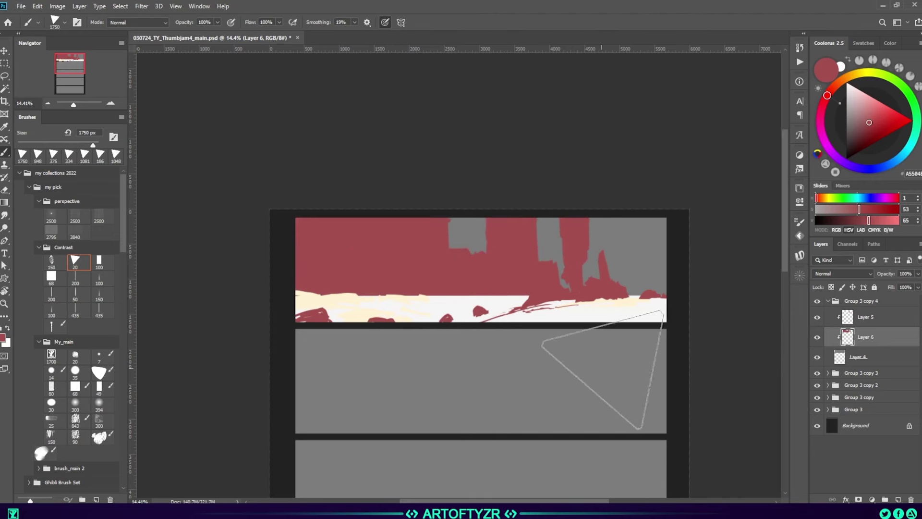
left_click_drag(397, 220, 413, 269)
mouse_move(458, 232)
left_mouse_down()
mouse_move(500, 256)
mouse_move(461, 279)
mouse_move(485, 254)
left_mouse_up()
mouse_move(494, 221)
left_mouse_down()
mouse_move(500, 283)
mouse_move(534, 226)
left_mouse_up()
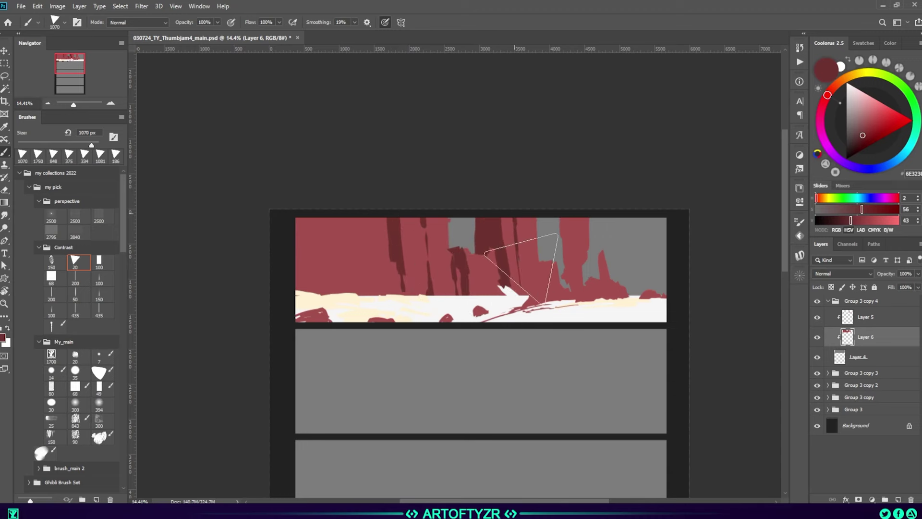
left_click(590, 299, "alt")
left_click_drag(495, 290, 533, 288)
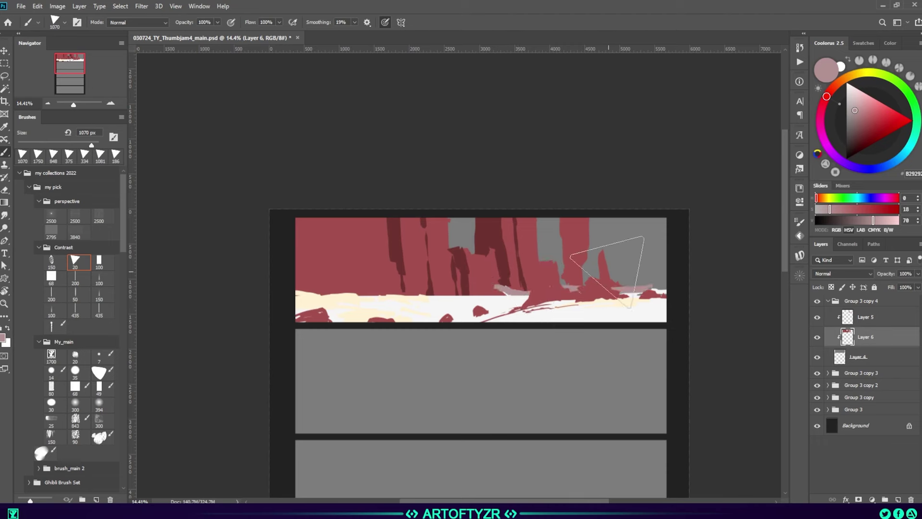
left_click(571, 279, "alt")
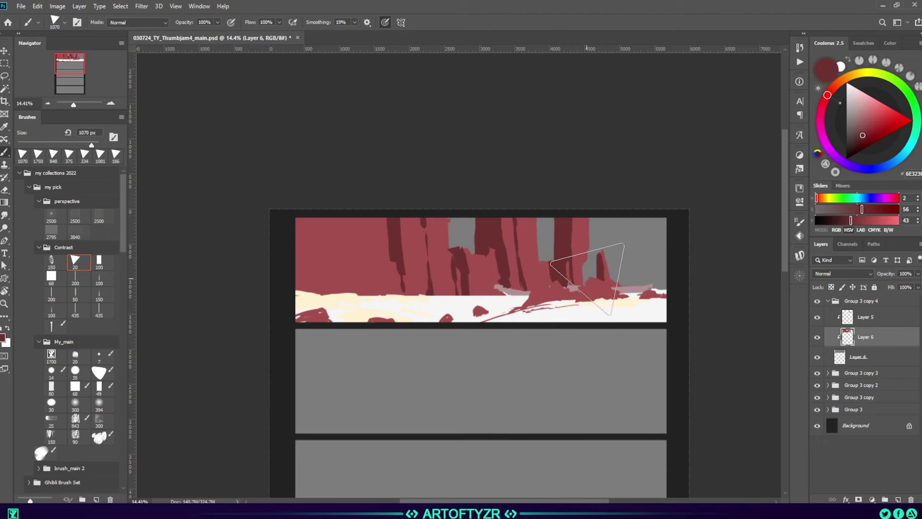
Undo the last dark stroke, resample cliff colours with a 390 px brush, and lock the ground layer's transparency.
key("ctrl+z")
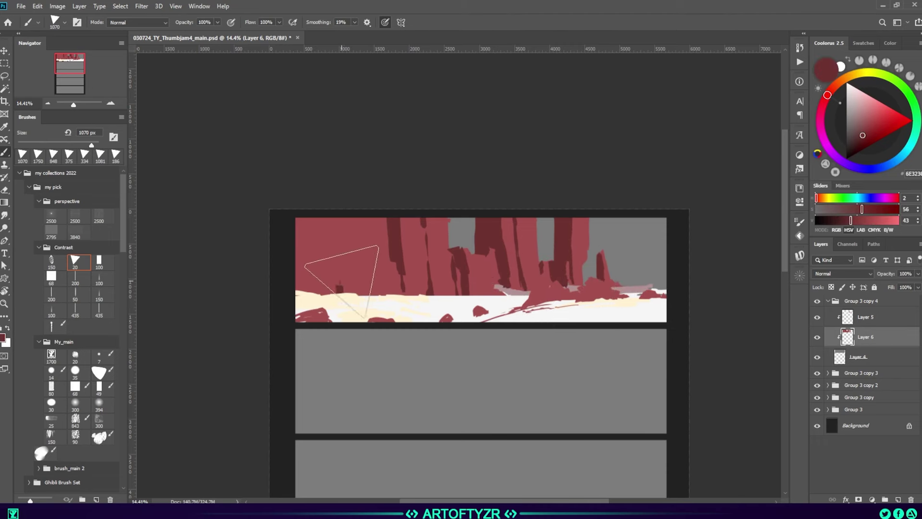
left_click(397, 323, "alt")
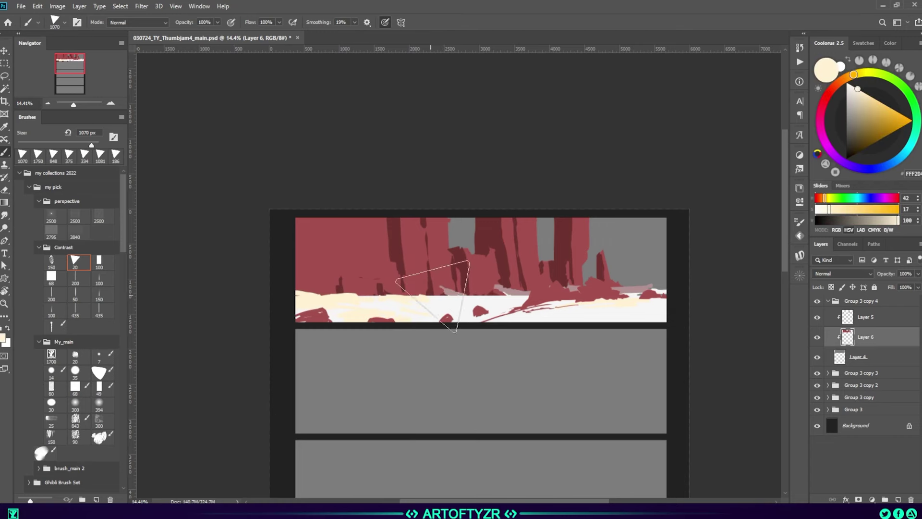
left_click(444, 318, "alt")
left_click(477, 311, "alt")
key("bracketleft")
key("bracketleft")
key("bracketleft")
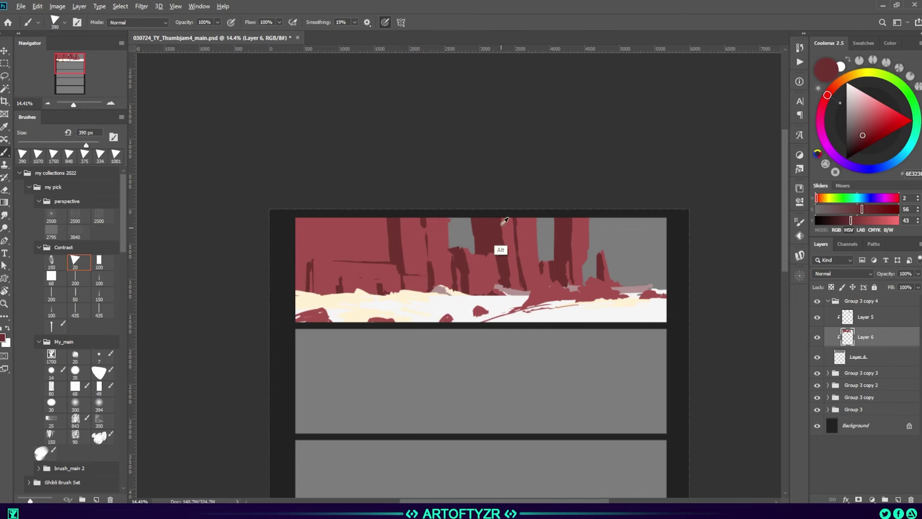
left_click(504, 248, "alt")
left_click(494, 271, "alt")
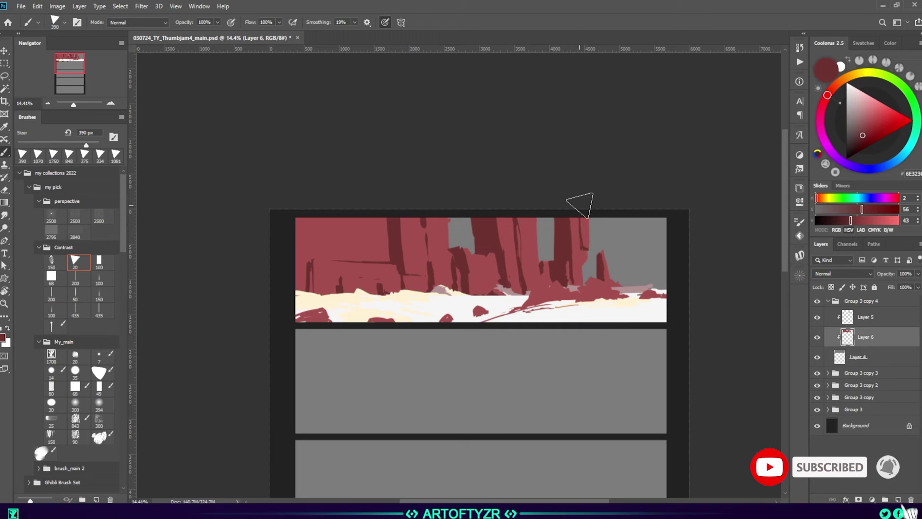
key("alt+bracketright")
key("slash")
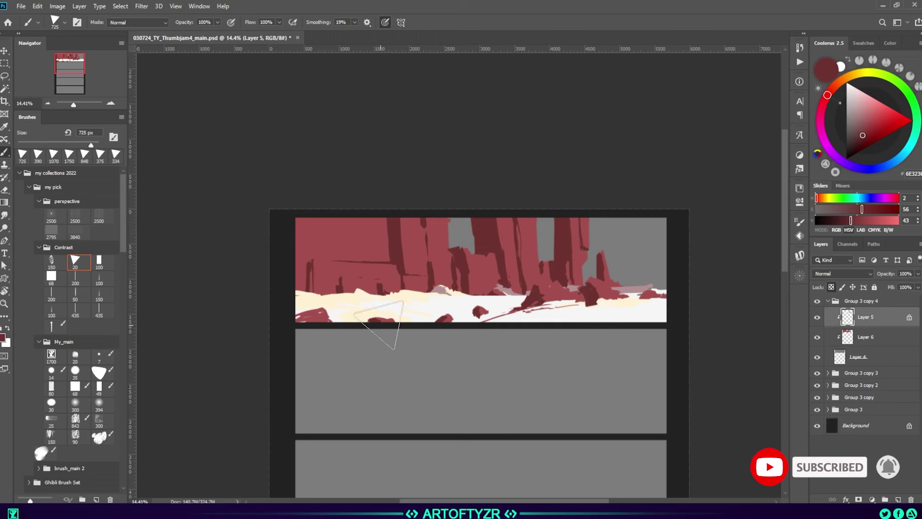
Paint lavender shadows across the snow.
left_click(307, 315, "alt")
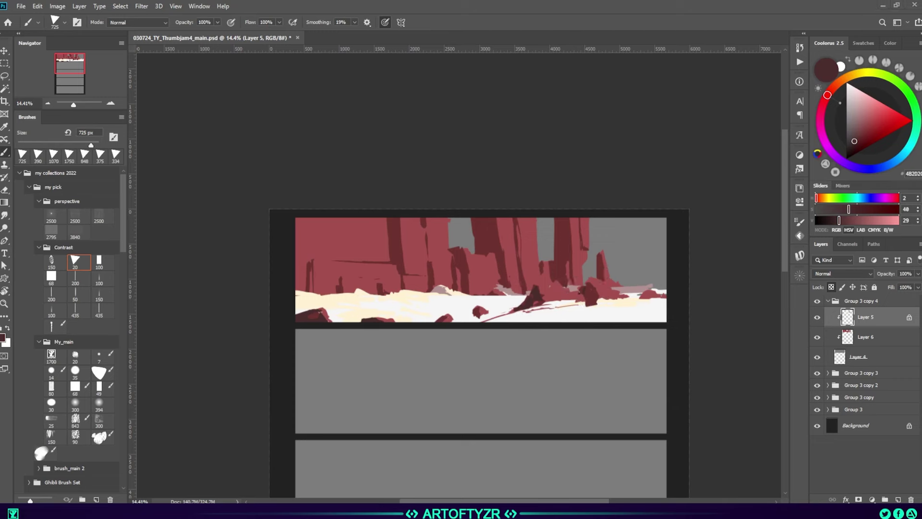
left_click(585, 312, "alt")
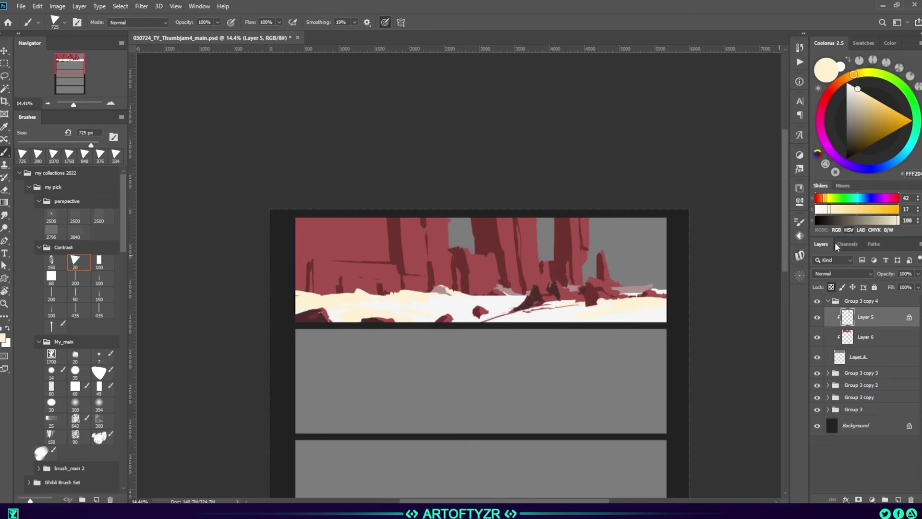
left_click_drag(494, 319, 525, 312)
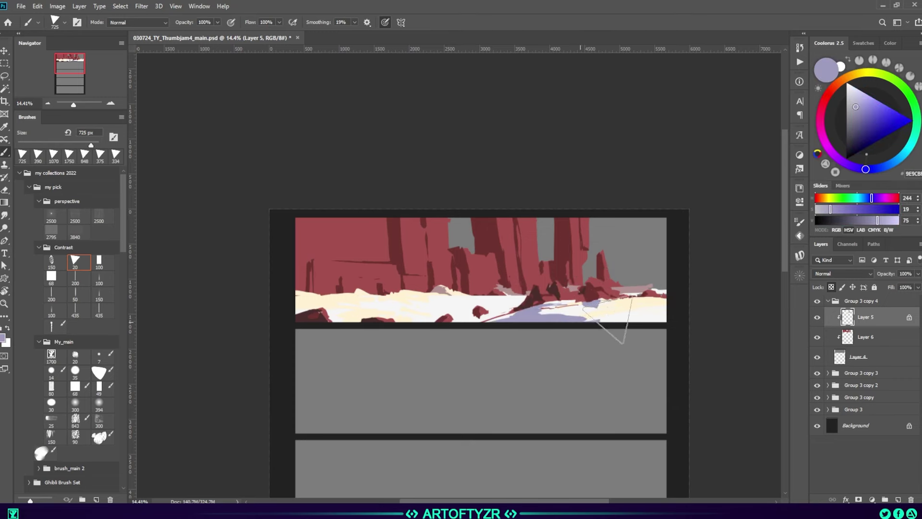
Stamp a mech figure at the panel's right on a new layer and fill it near-black.
right_click(529, 286)
double_click(558, 459)
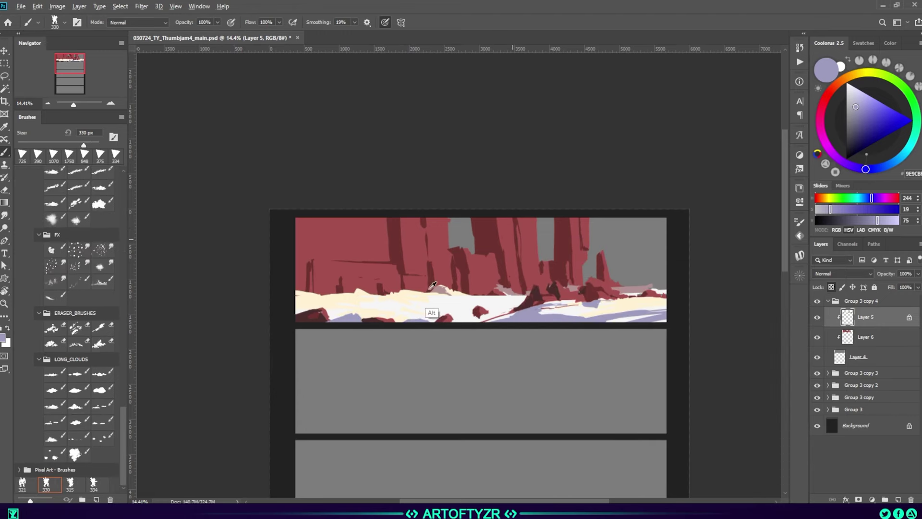
key("ctrl+shift+alt+n")
left_click_drag(606, 274, 604, 282)
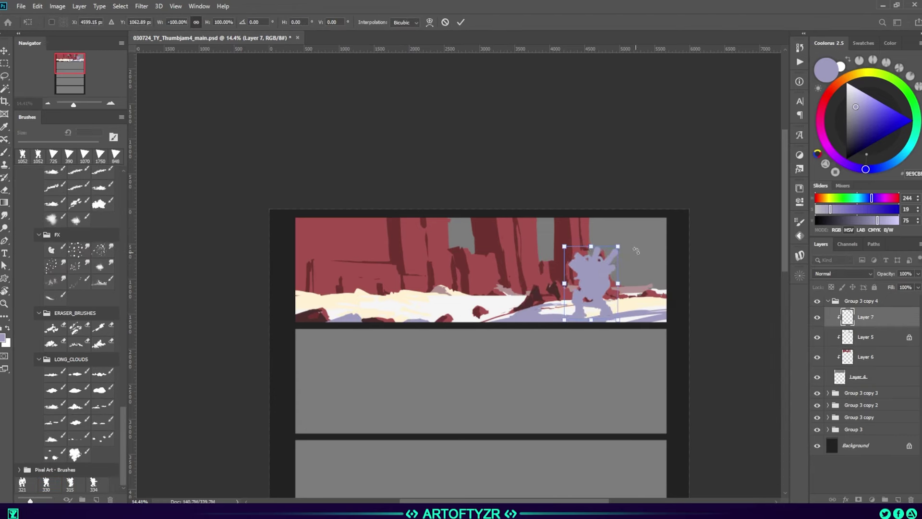
left_click(852, 133)
key("shift+alt+BackSpace")
left_click(849, 149)
key("shift+alt+BackSpace")
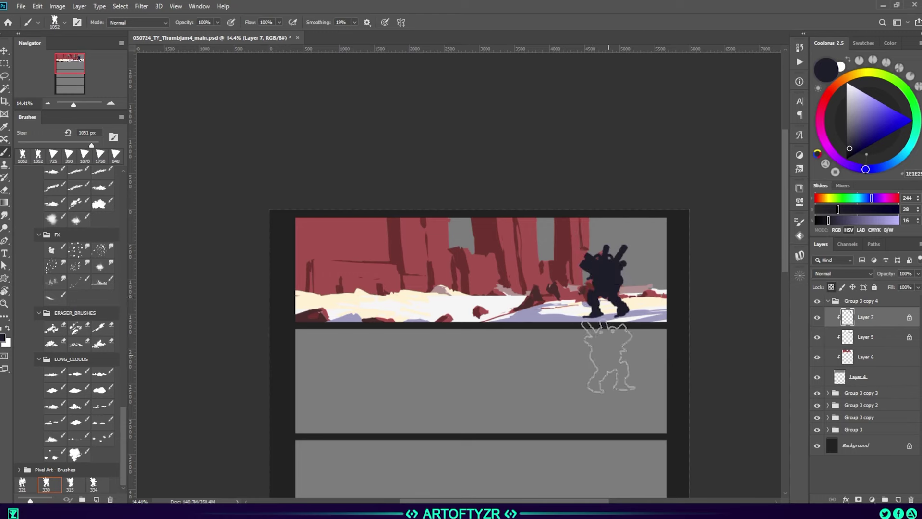
Return to the cliff layer and sample its dark and lighter reds.
key("alt+bracketleft")
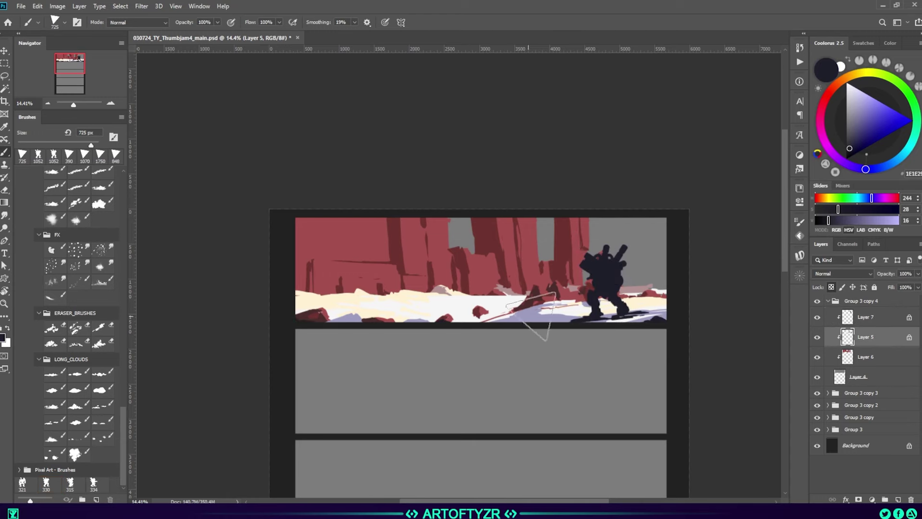
left_click(867, 365)
left_click(658, 288, "alt")
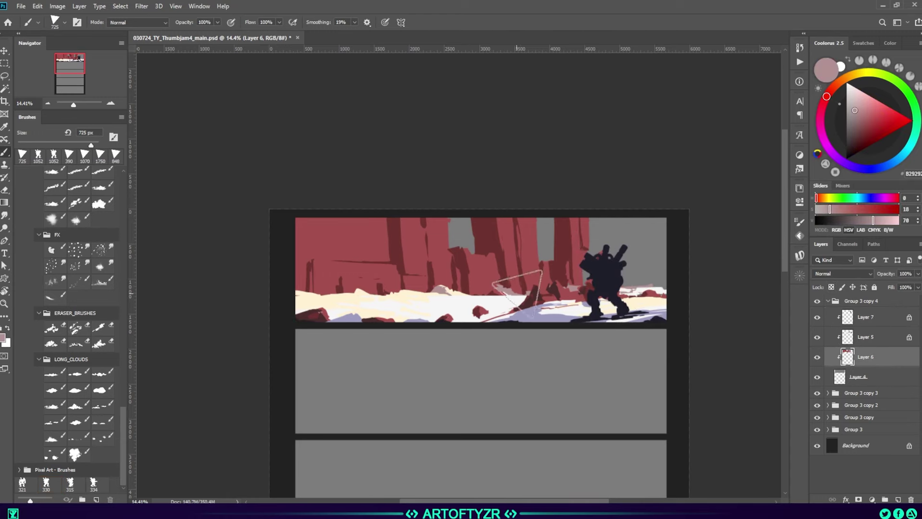
left_click(559, 274, "alt")
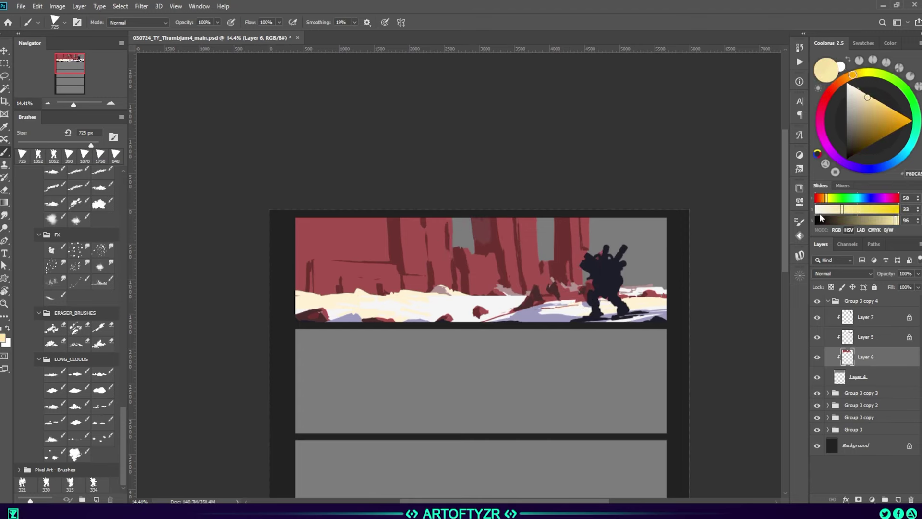
Paint a tan sky behind the cliffs and lavender distant shapes beside the mech on new layers.
key("ctrl+shift+alt+n")
left_click_drag(480, 240, 670, 262)
left_click(860, 110)
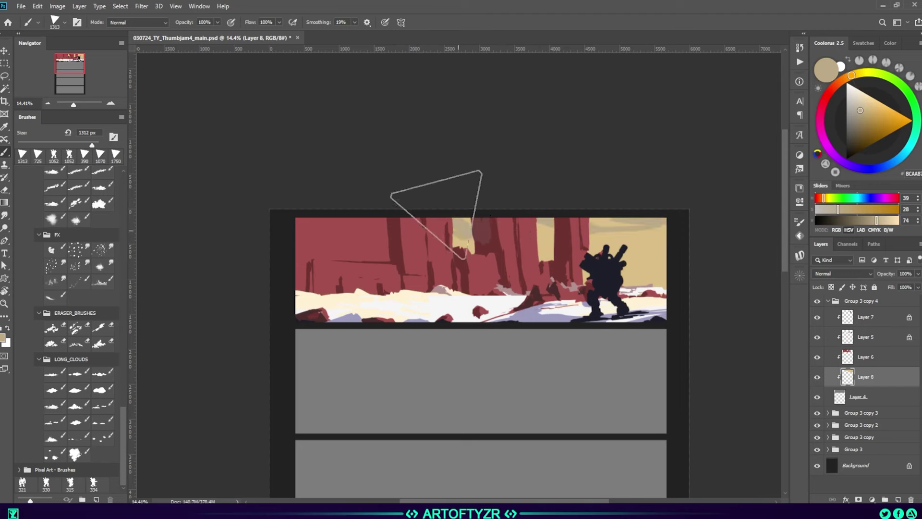
key("ctrl+shift+alt+n")
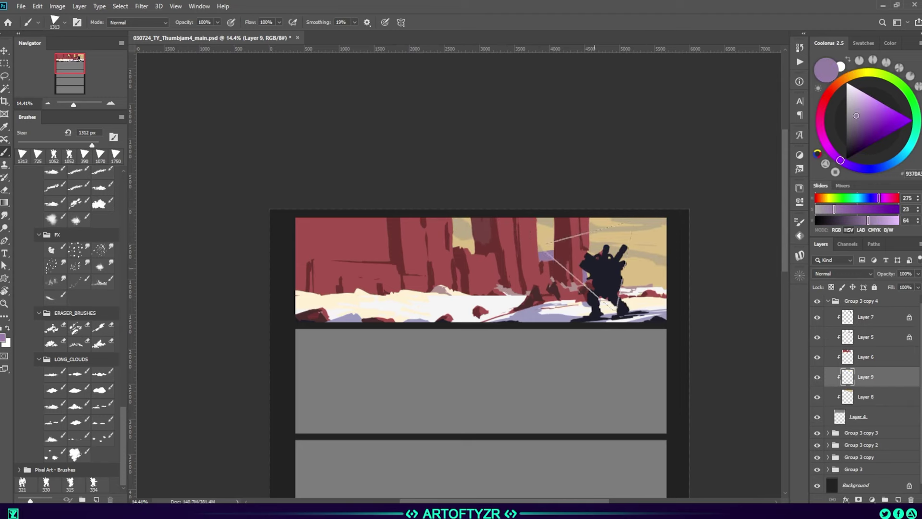
mouse_move(639, 283)
left_mouse_down()
mouse_move(677, 281)
mouse_move(602, 255)
left_mouse_up()
With the mech hidden, paint green moss, red rocks and cream highlights onto the snow.
left_click(817, 317)
left_click(864, 336)
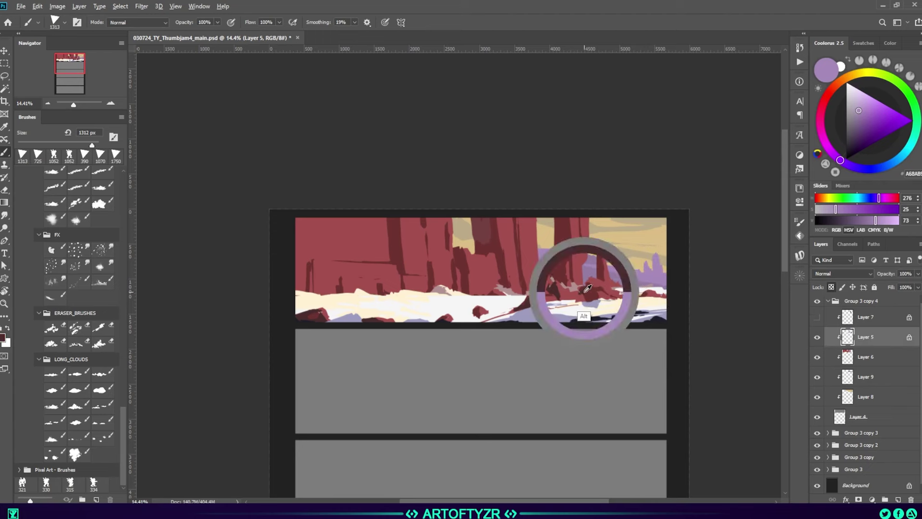
left_click(568, 292, "alt")
left_click(557, 287, "alt")
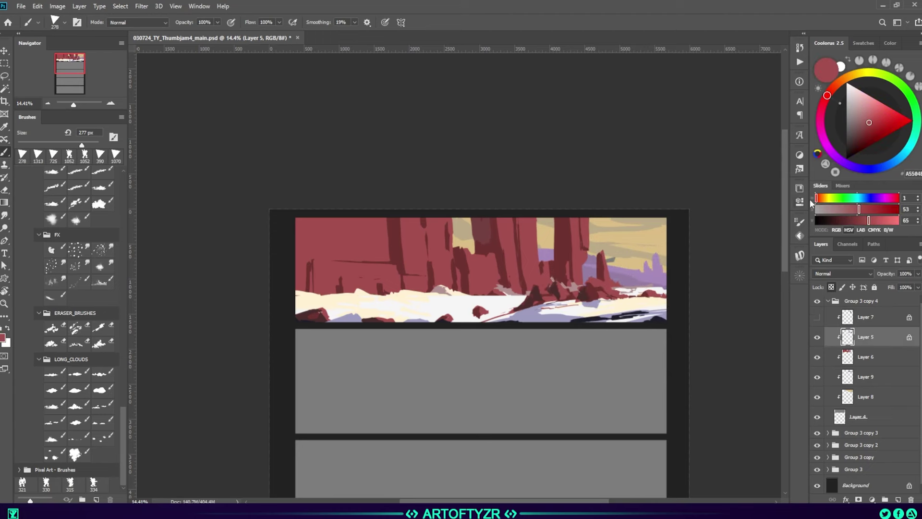
left_click(587, 288, "alt")
left_click(540, 290, "alt")
left_click(588, 288, "alt")
left_click(546, 286, "alt")
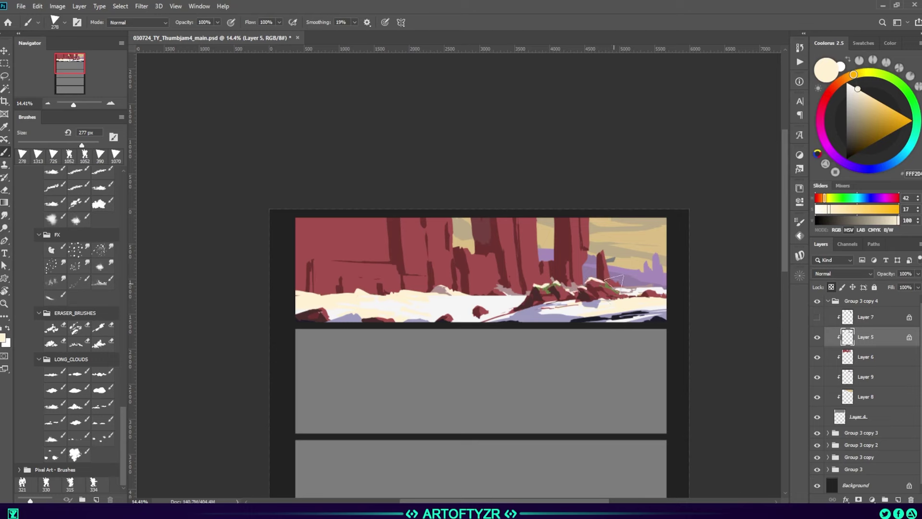
left_click(566, 288, "alt")
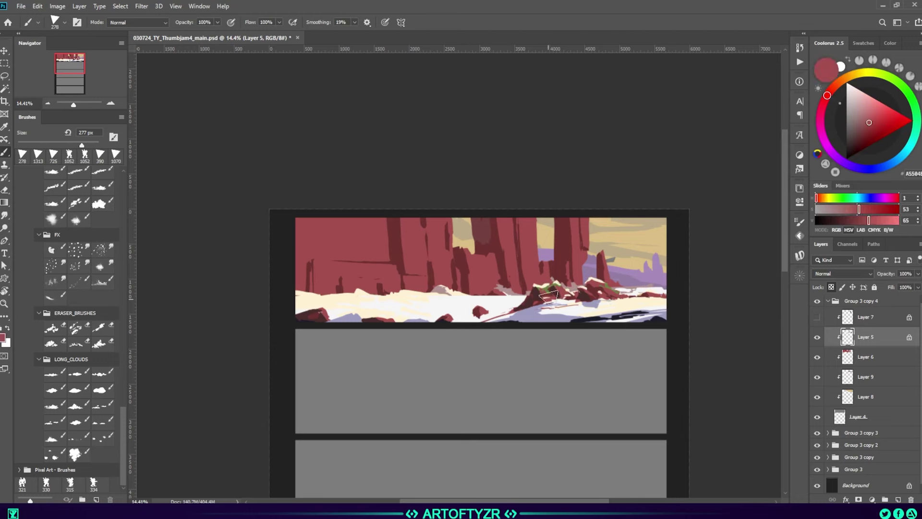
left_click(614, 287, "alt")
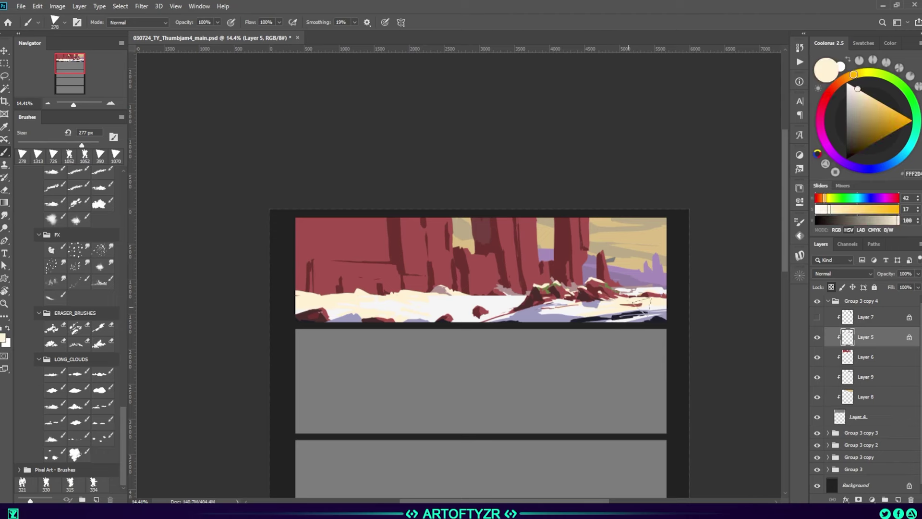
Show the mech silhouette layer again and make Layer 5 the active layer.
left_click(816, 317)
left_click(870, 372)
key("alt+bracketright")
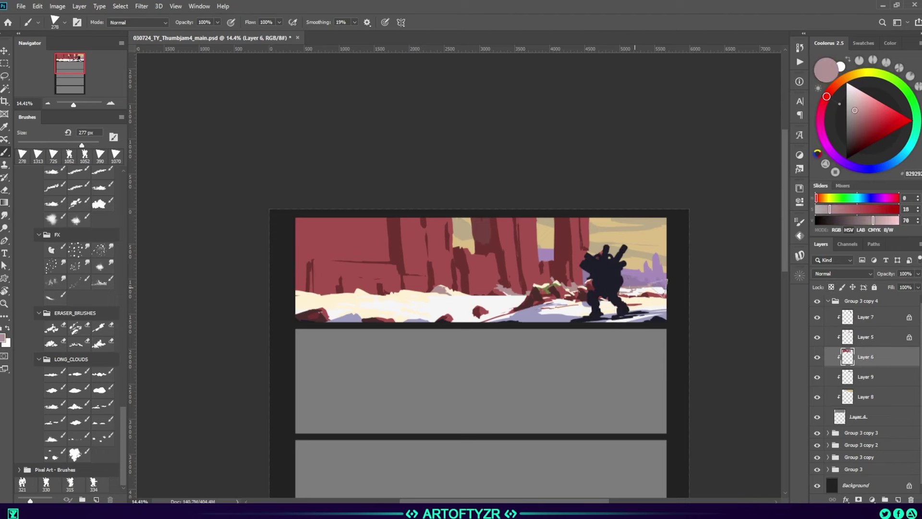
key("alt+bracketright")
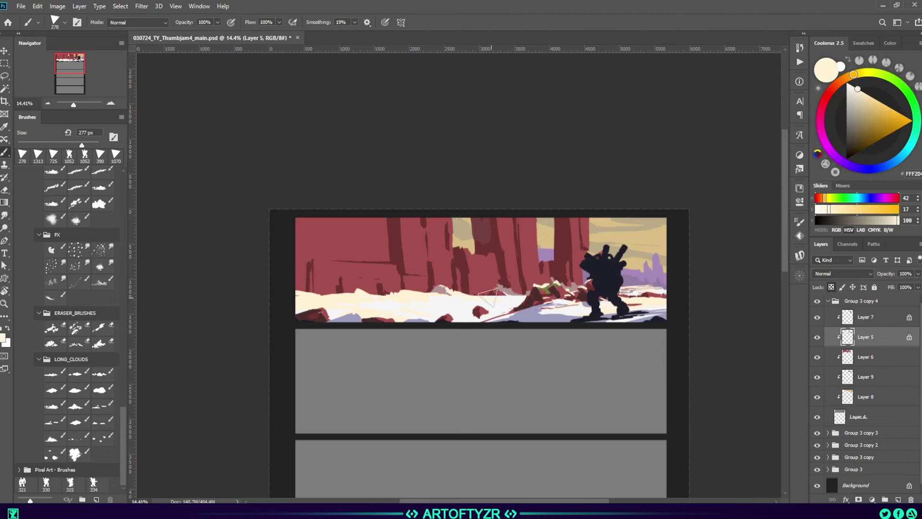
Load the snow shape as a selection and sample light cream colours from it.
left_click(533, 312, "alt")
left_click(485, 317, "alt")
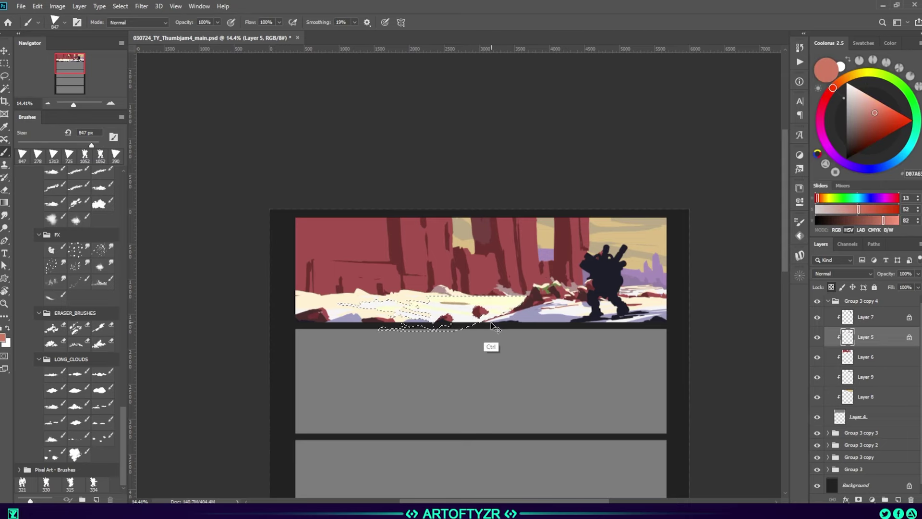
left_click(528, 339, "alt")
left_click(480, 311, "alt")
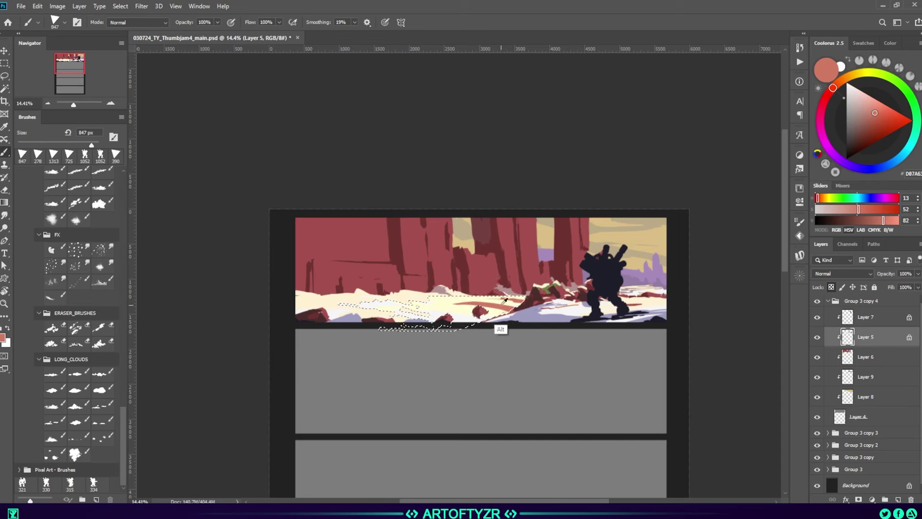
left_click(441, 317, "alt")
key("x")
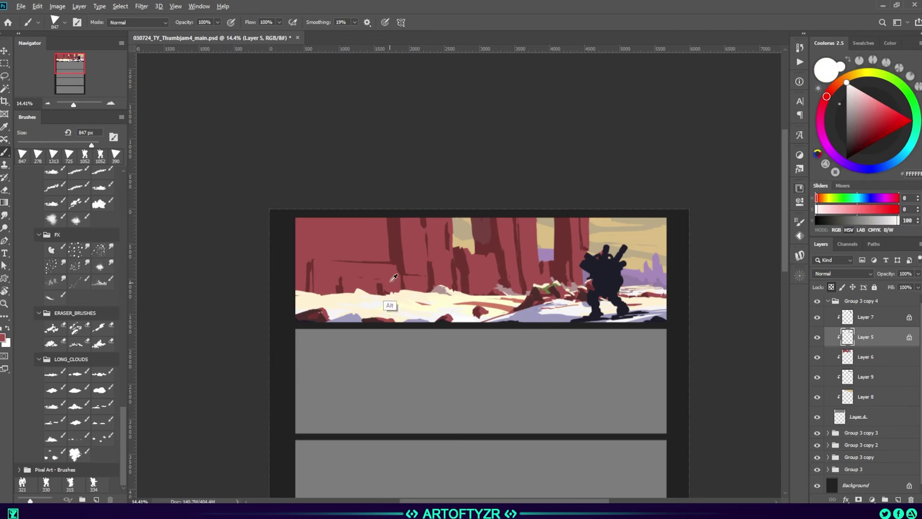
On new layers, lasso the left rock pillars and paint a dark band across their tops.
key("ctrl+shift+alt+n")
left_click(317, 291, "alt")
left_click(392, 292, "alt")
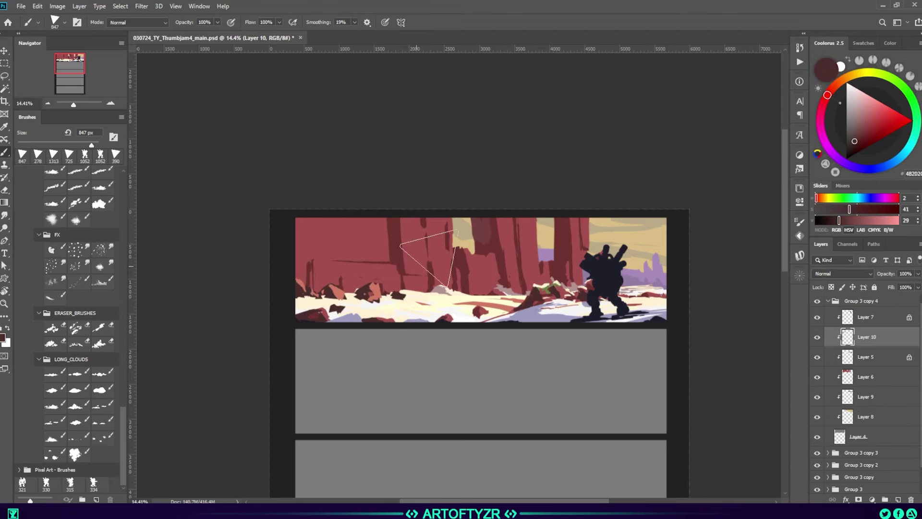
left_click(369, 291, "alt")
key("ctrl+shift+alt+n")
left_click_drag(288, 298, 282, 199)
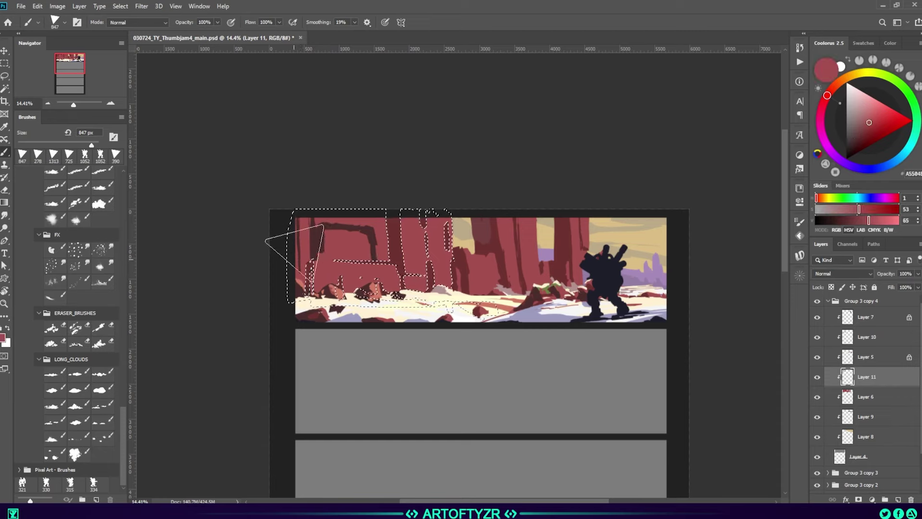
left_click_drag(320, 233, 375, 233)
left_click(319, 243, "alt")
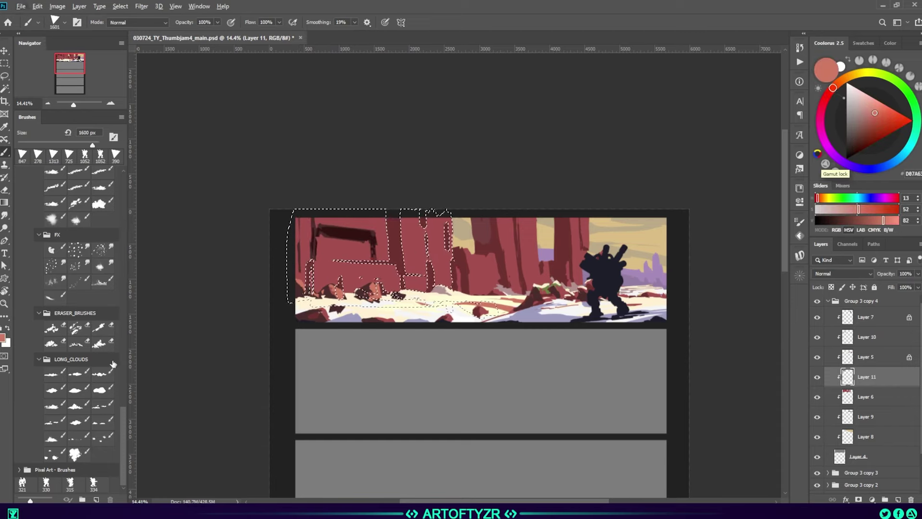
Switch to the textured 300 brush and paint dark purple shadow shapes into the centre pillars.
scroll(75, 336, "up", 10)
left_click(75, 405)
left_click(99, 419)
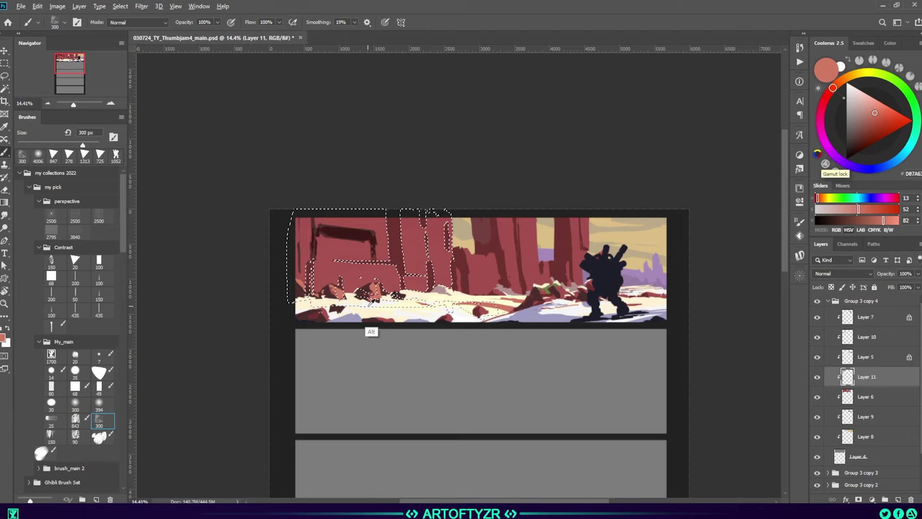
key("ctrl+d")
left_click(391, 206, "alt")
left_click_drag(492, 239, 436, 284)
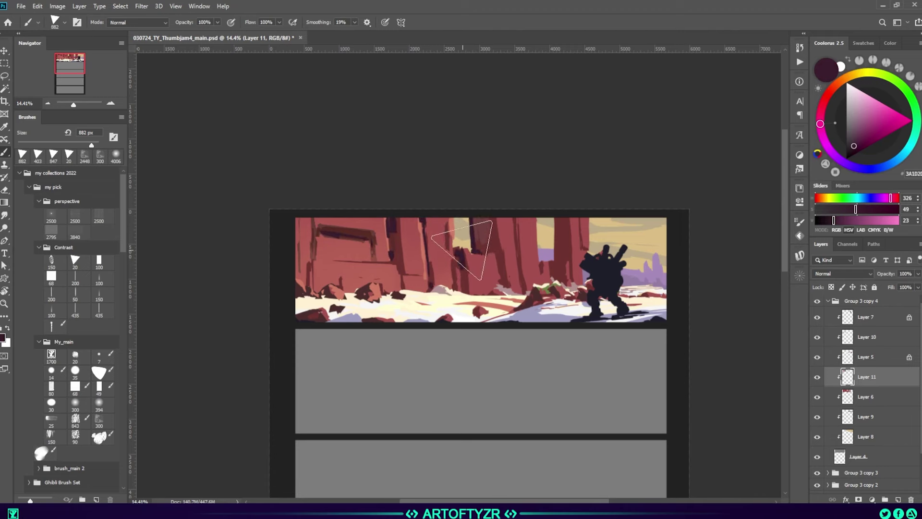
left_click(416, 276, "alt")
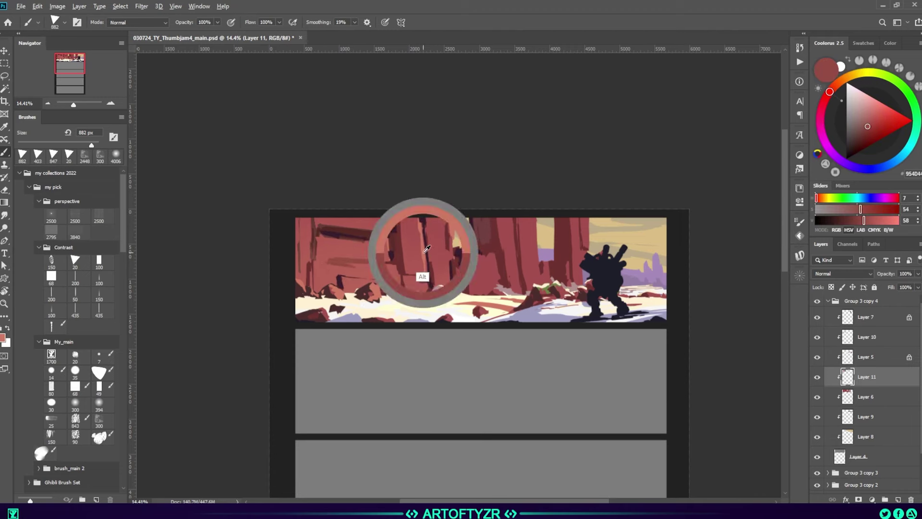
Add dark red strokes, light highlights and dark details to the centre pillars and rocks.
left_click(388, 297, "ctrl")
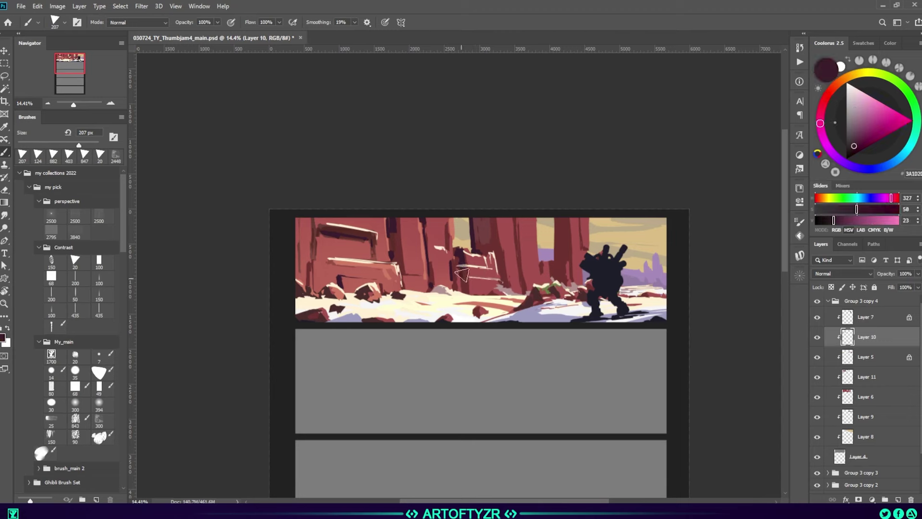
left_click(401, 264, "alt")
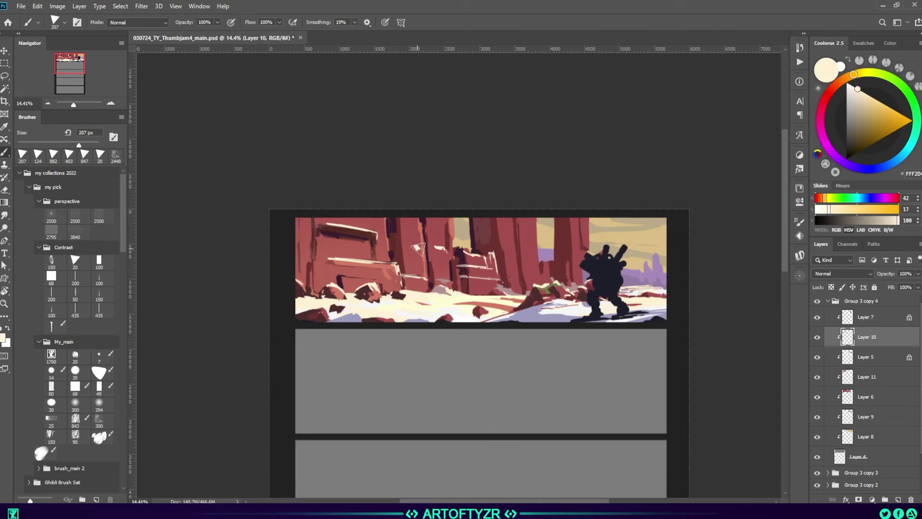
left_click_drag(412, 247, 425, 261)
left_click(413, 262, "alt")
left_click_drag(398, 225, 442, 285)
left_click(432, 269, "alt")
left_click(623, 298, "alt")
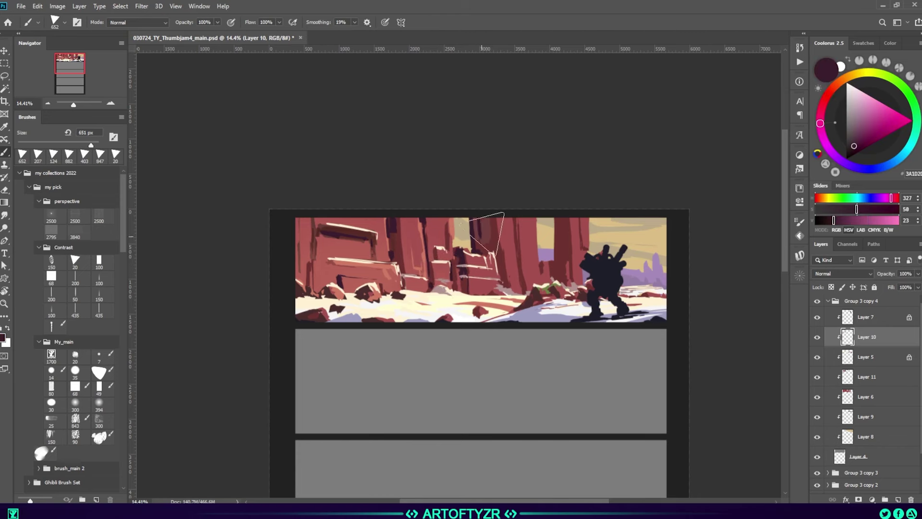
left_click_drag(495, 229, 504, 284)
Sample plum, pink, cream and lavender tones, then add a glow layer and select the top panel.
left_click(554, 218, "alt")
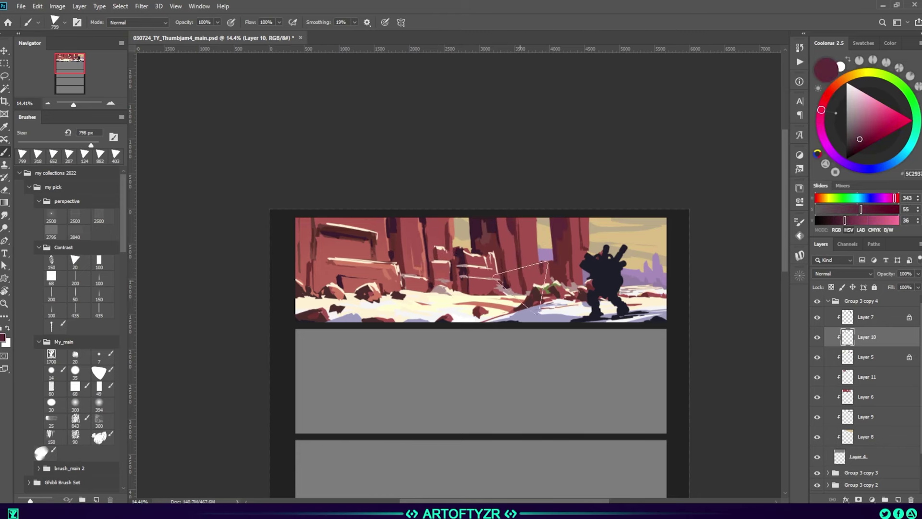
left_click(538, 266, "alt")
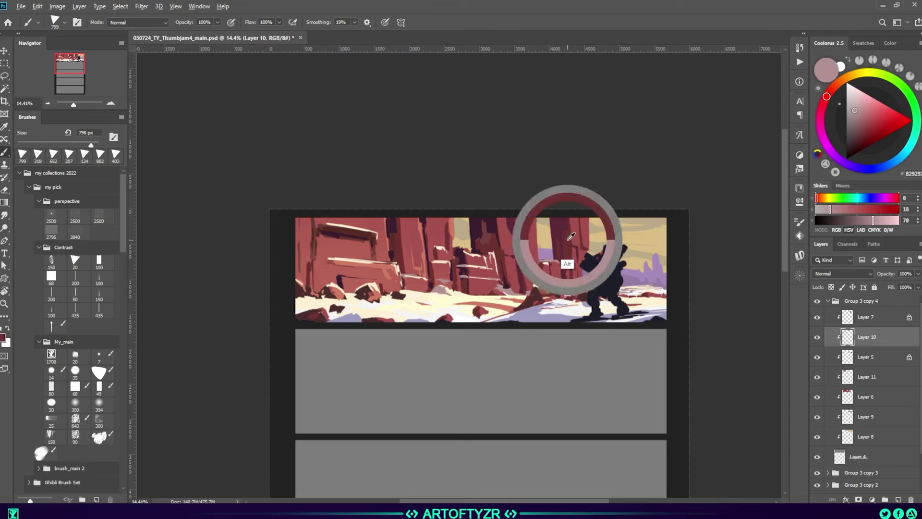
left_click(480, 268, "alt")
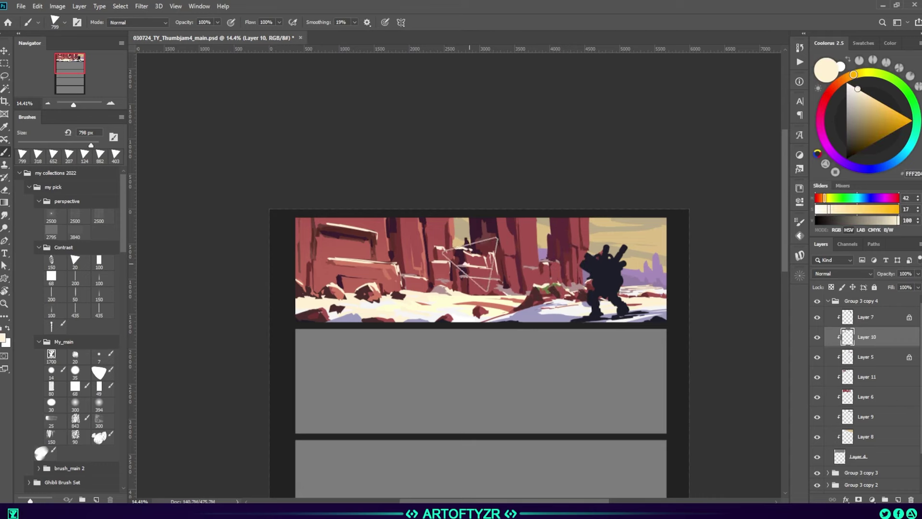
left_click(449, 264, "alt")
left_click(339, 267, "alt")
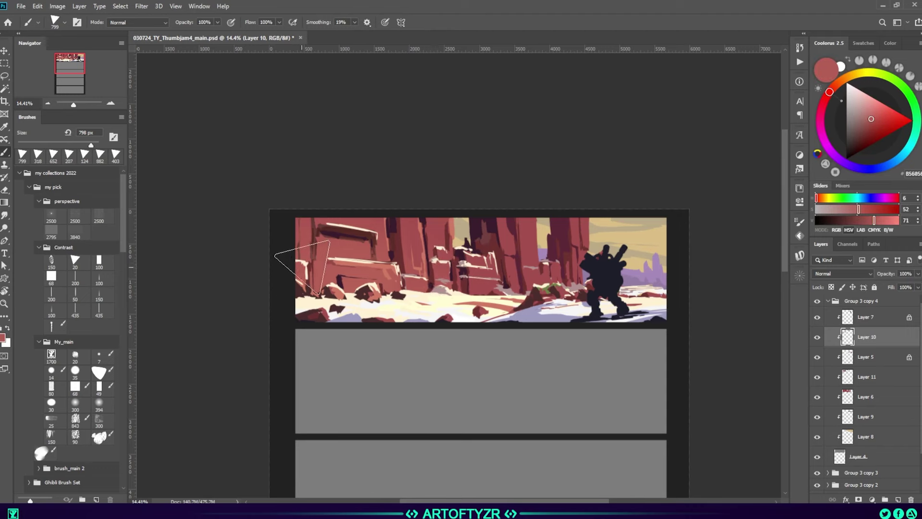
left_click(384, 314, "alt")
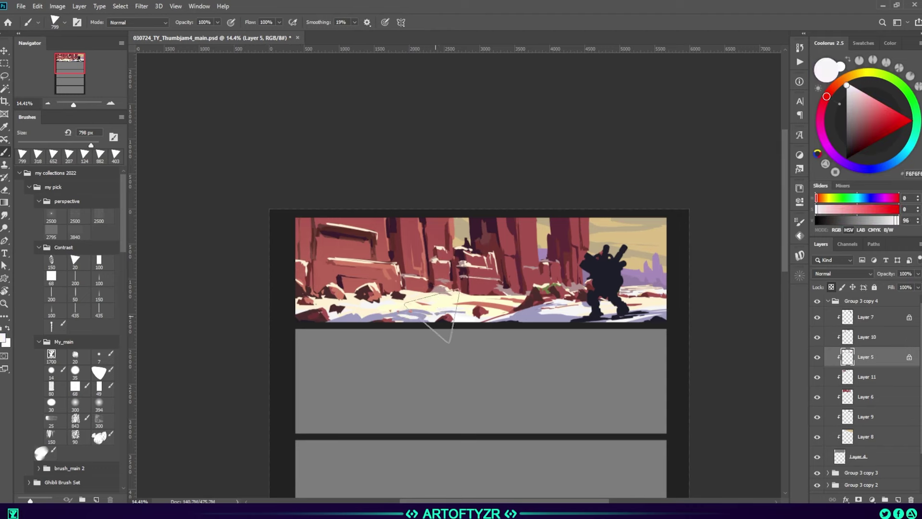
left_click(444, 276, "alt")
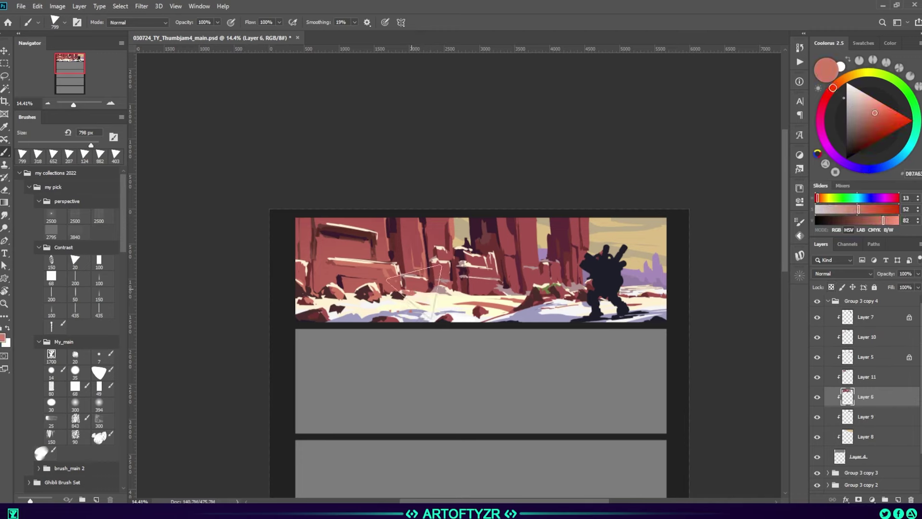
left_click(897, 499)
left_click_drag(269, 209, 681, 325)
Wash a soft pink glow over the top panel above Layer 5 and erase parts of it.
left_click(74, 403)
left_click_drag(336, 265, 391, 331)
key("ctrl+d")
key("ctrl+bracketright")
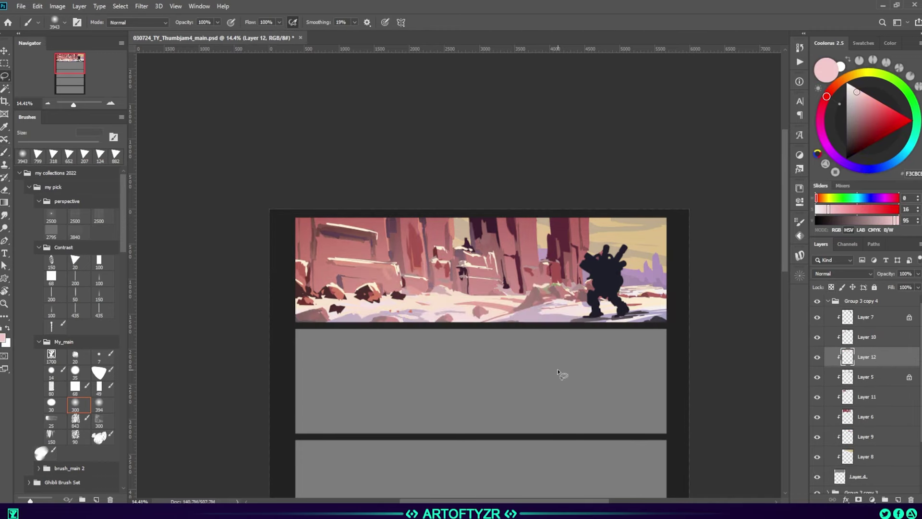
key("l")
key("e")
left_click_drag(336, 269, 600, 259)
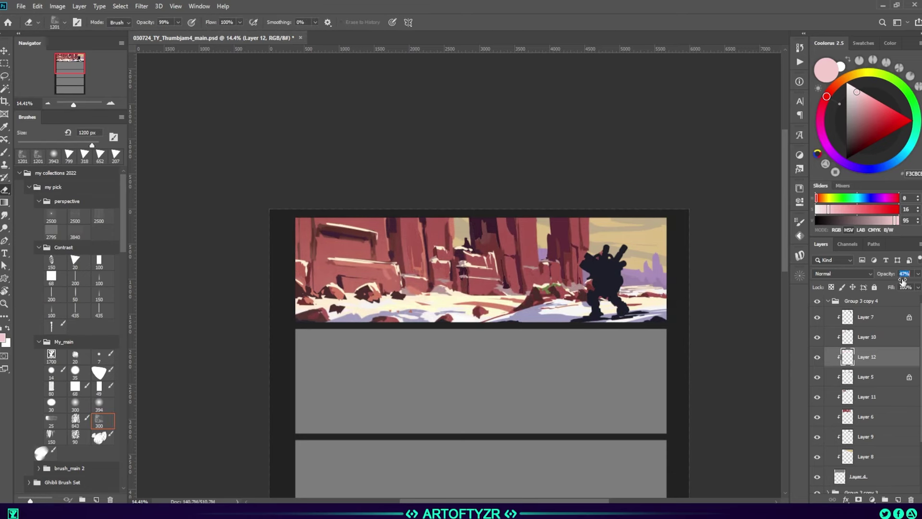
Recolour the layer with Hue/Saturation and magic-wand select the left rocks and tall columns.
key("ctrl+u")
key("Return")
key("w")
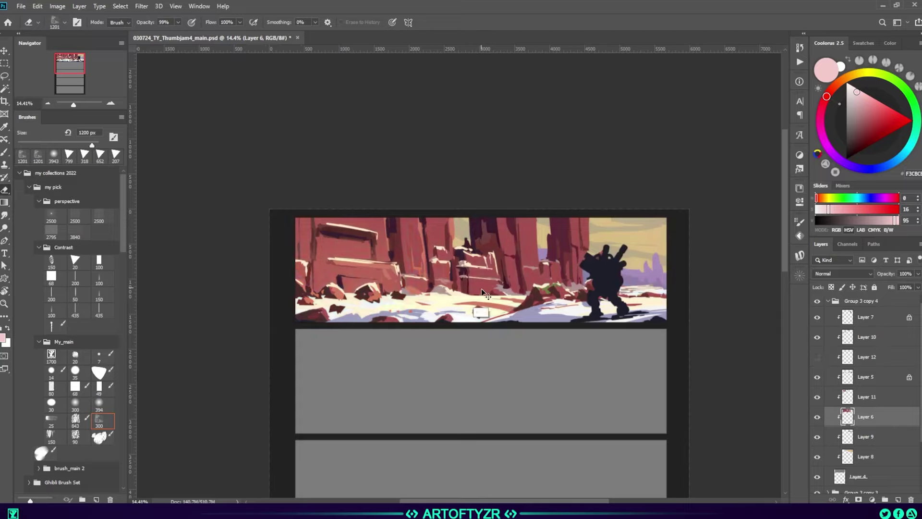
left_click(307, 269, "shift")
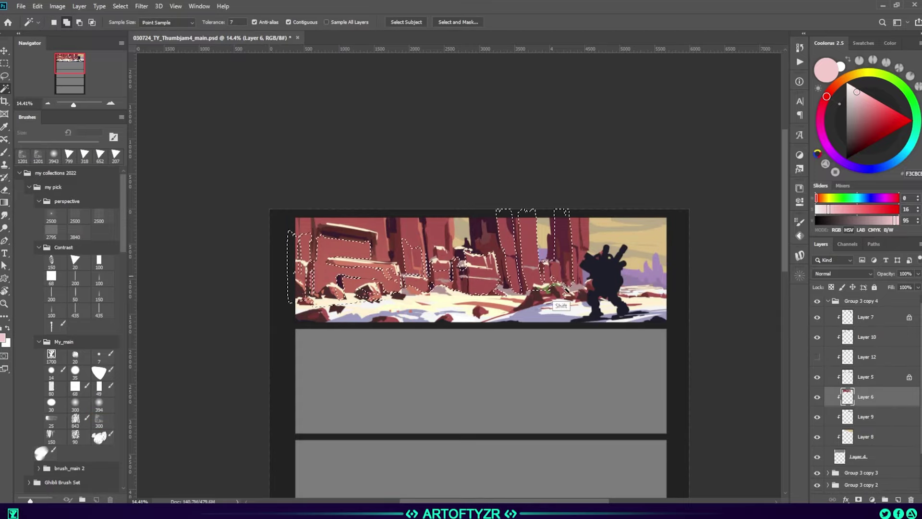
left_click(523, 249, "shift")
key("b")
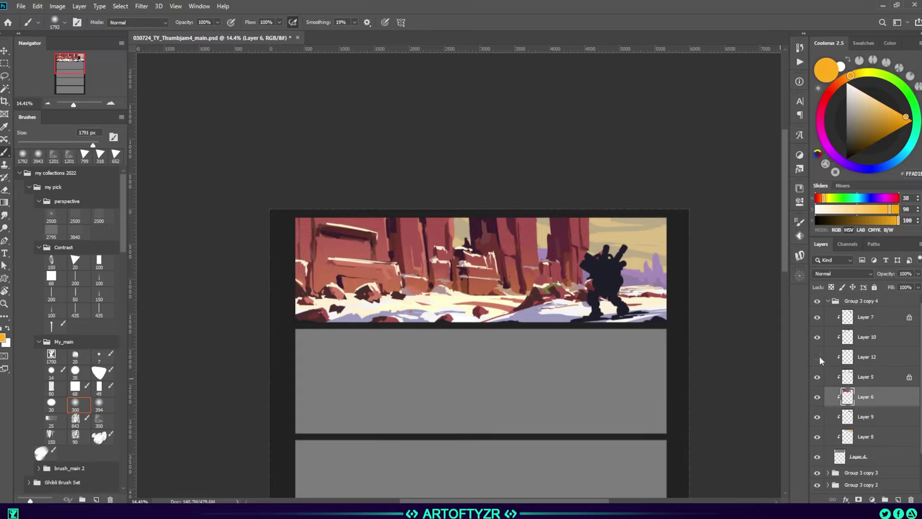
left_click(843, 274)
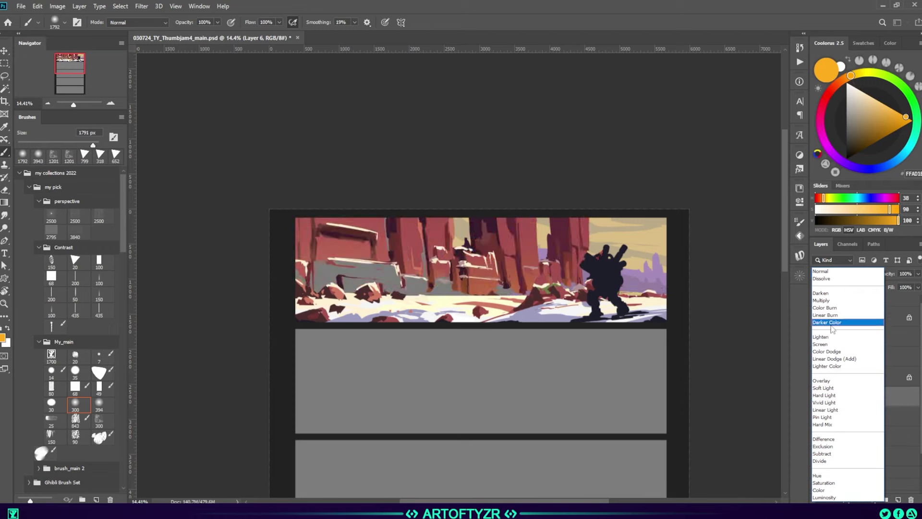
left_click(845, 272)
Copy the selected rocks to a Lighter Color layer at 73% opacity and hue-shift the glow and canyon.
key("ctrl+j")
left_click(843, 273)
left_click(845, 370)
left_click_drag(885, 274, 874, 277)
key("ctrl+u")
left_click_drag(689, 225, 654, 231)
key("Return")
key("ctrl+u")
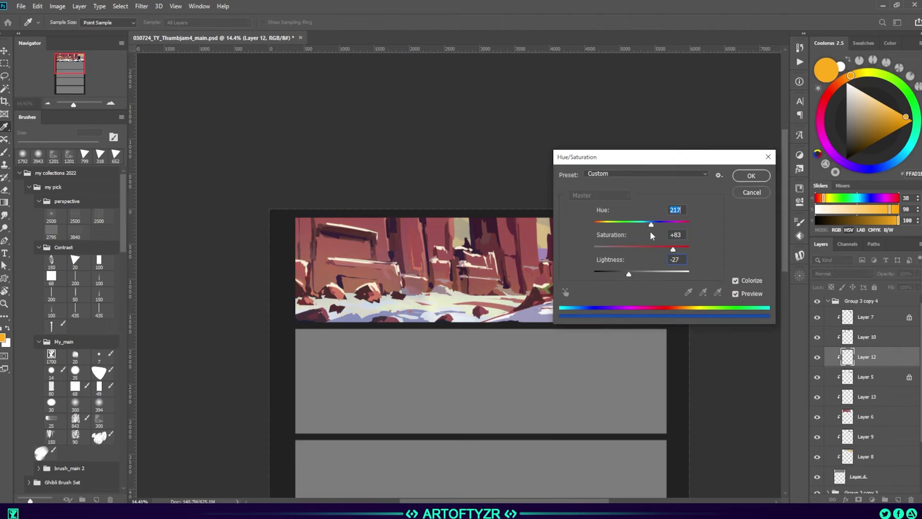
key("Return")
Paint the robot silhouette solid dark on the mech layer, then open the second panel's layer group.
key("alt+bracketright")
key("alt+bracketright")
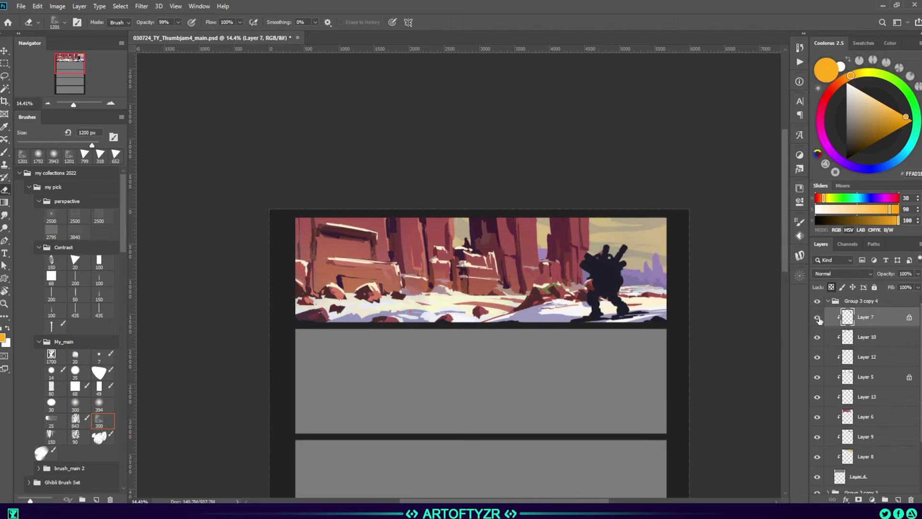
key("x")
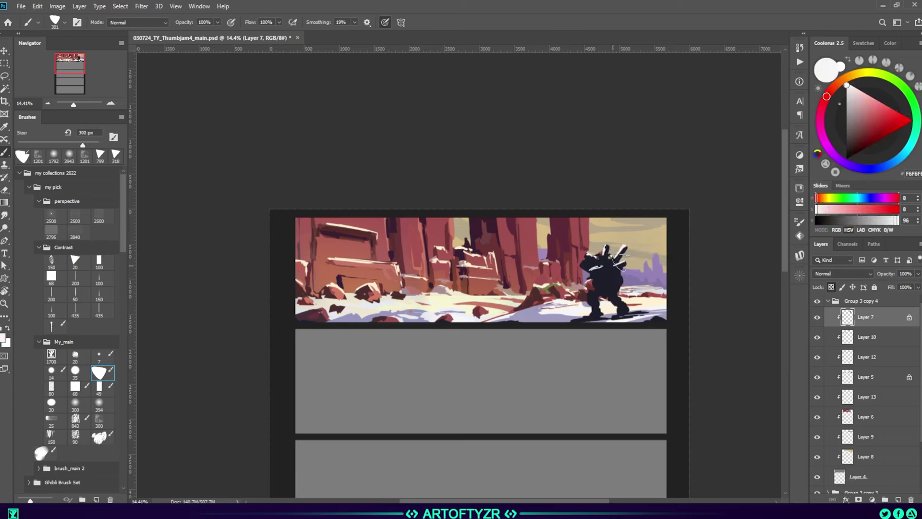
left_click(621, 287, "alt")
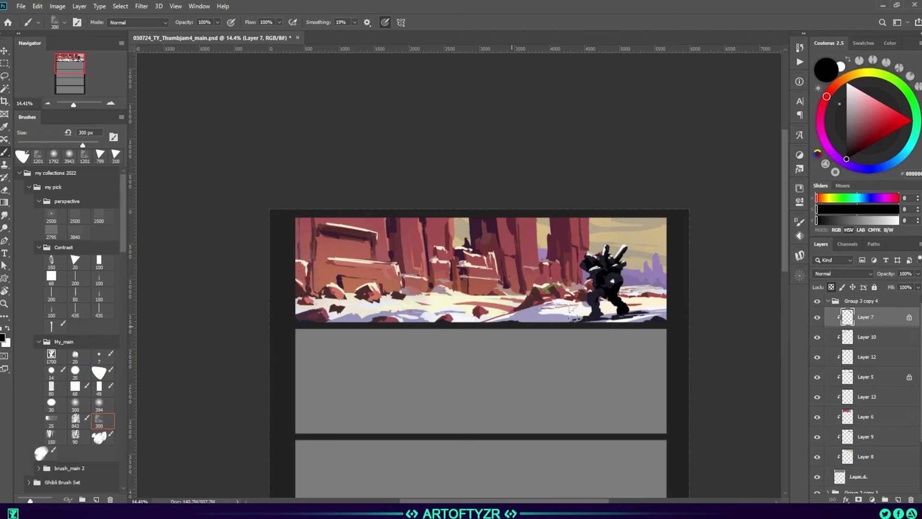
left_click_drag(595, 288, 600, 356)
key("x")
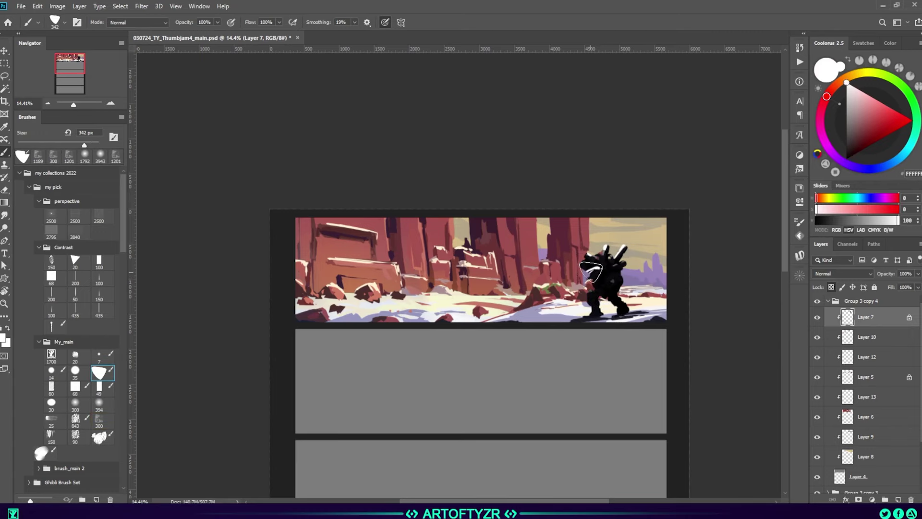
key("z")
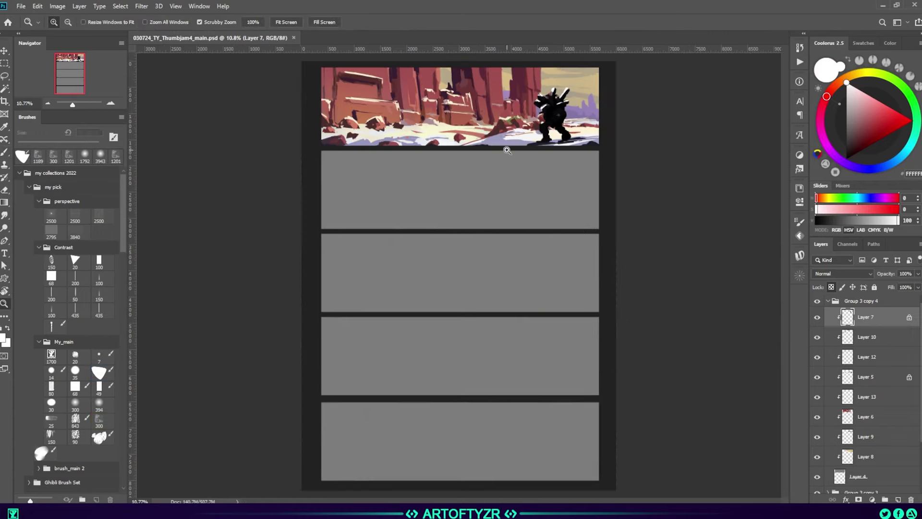
left_click_drag(618, 340, 625, 269)
left_click(828, 301)
left_click(828, 312)
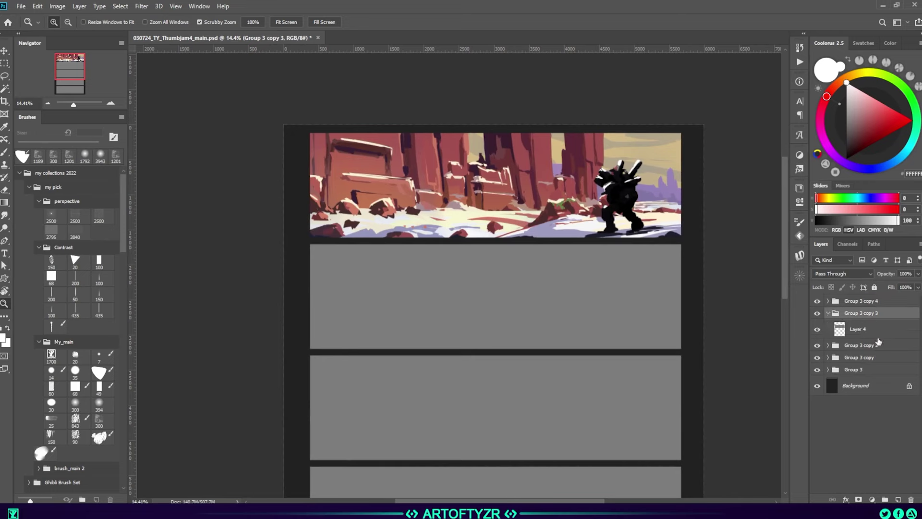
On a new clipped layer, paint a green band across the second panel, darkened toward the bottom with a gradient.
left_click(897, 499)
left_click(99, 372)
mouse_move(308, 316)
left_mouse_down()
mouse_move(679, 329)
mouse_move(473, 312)
left_mouse_up()
left_click_drag(632, 350, 350, 350)
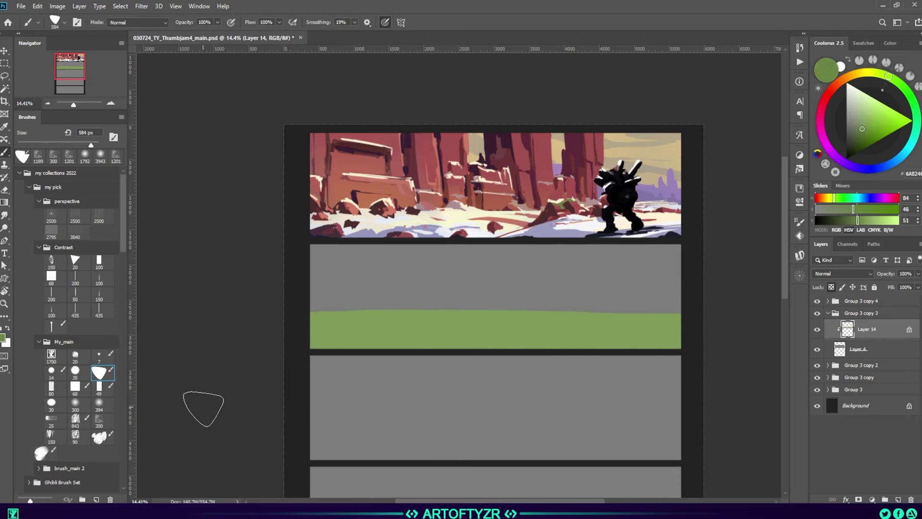
key("g")
left_click(903, 87)
left_click_drag(589, 356, 589, 307)
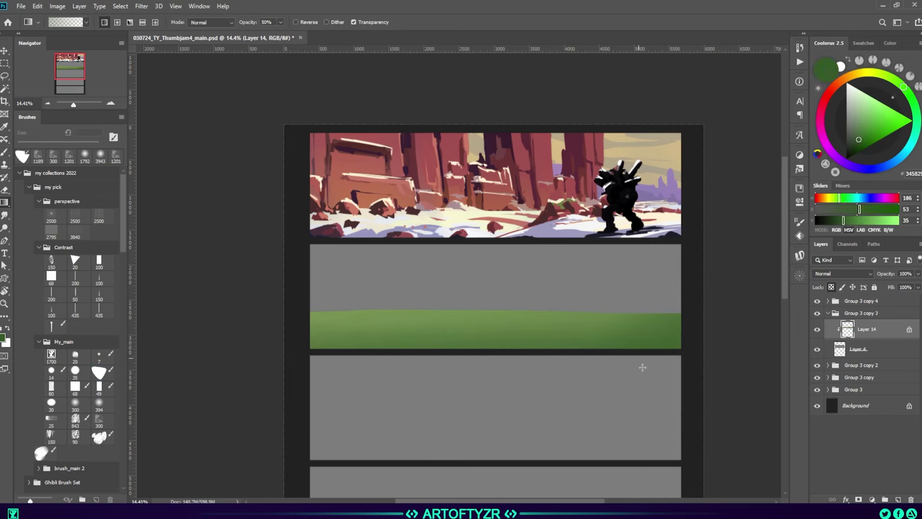
Add dark blue-green to the band's right end, lock its transparency, and try olive, grass and forest greens.
left_click(917, 121)
key("b")
left_click_drag(648, 331, 681, 336)
key("slash")
left_click(339, 313, "alt")
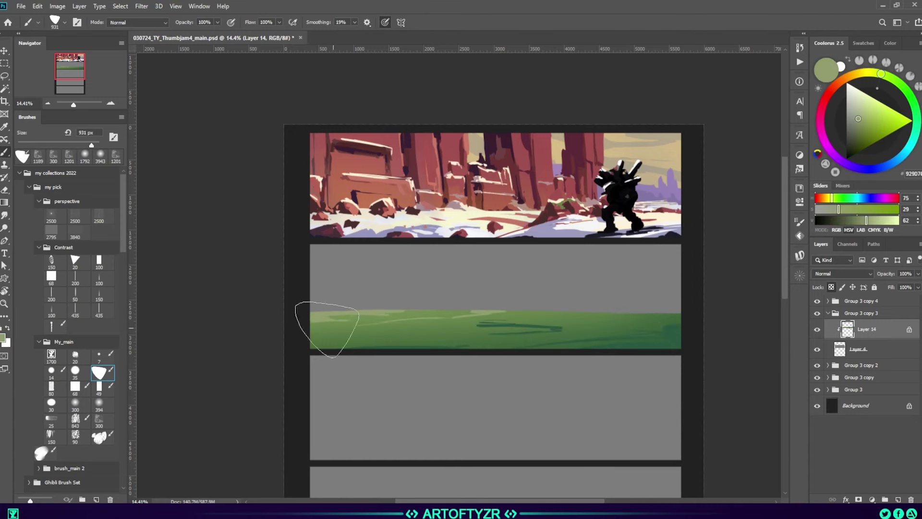
left_click(356, 336, "alt")
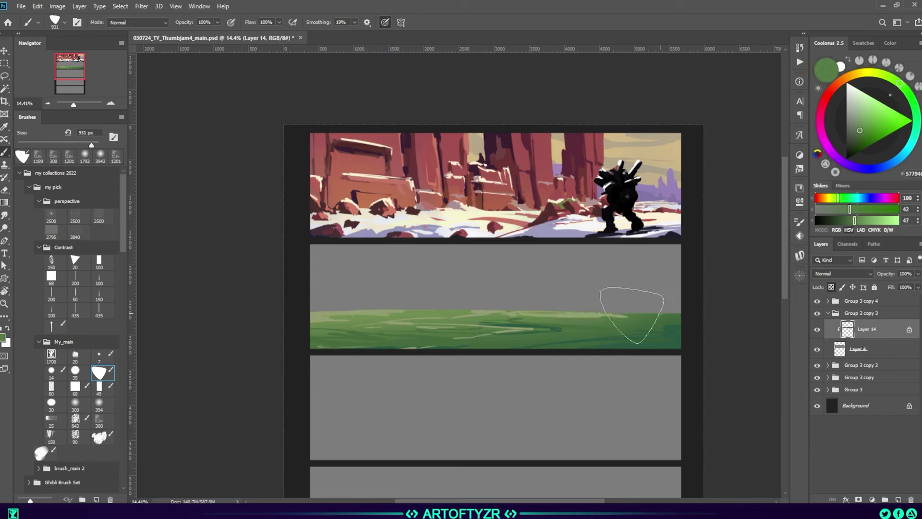
left_click(684, 336, "alt")
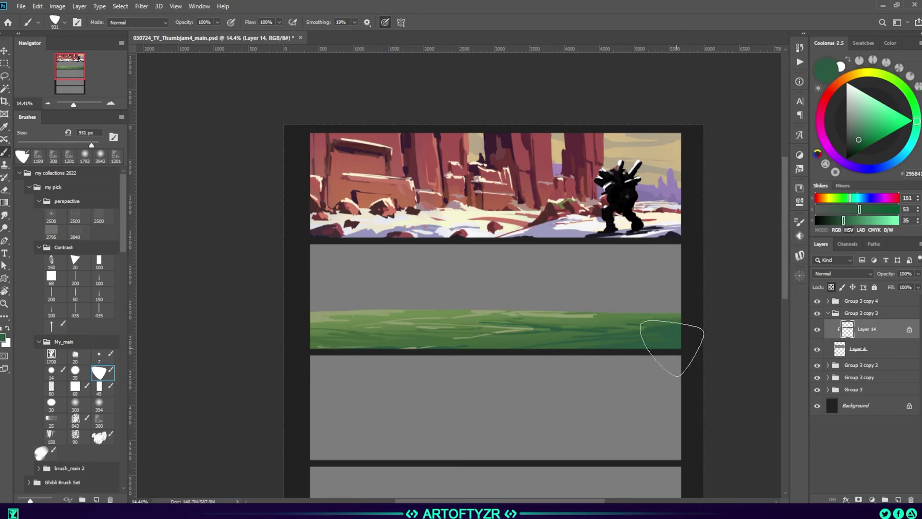
left_click(477, 346, "alt")
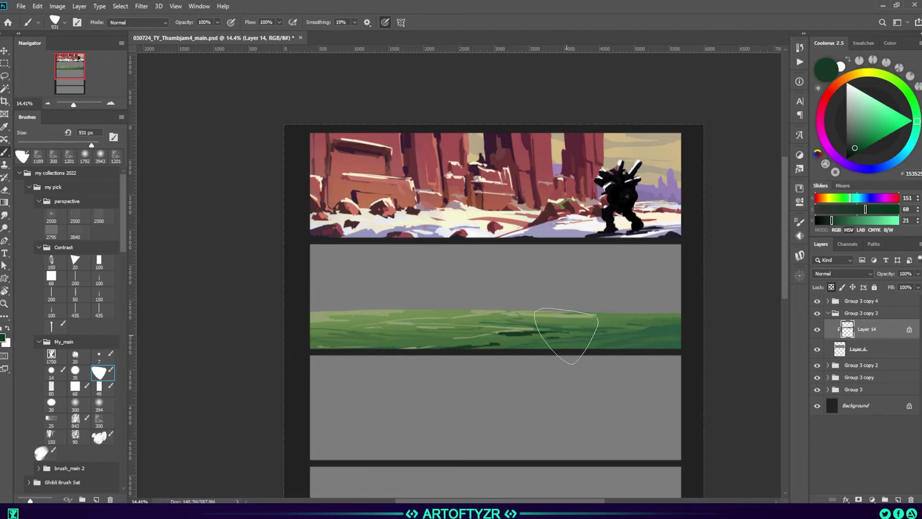
Paint dark teal tree clumps across the green field on a new clipped foliage layer.
key("ctrl+shift+alt+n")
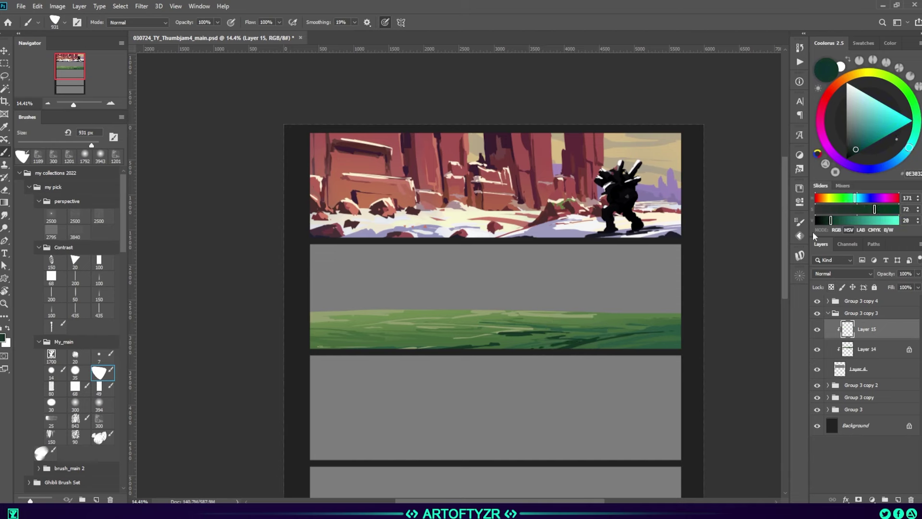
left_click_drag(312, 307, 410, 354)
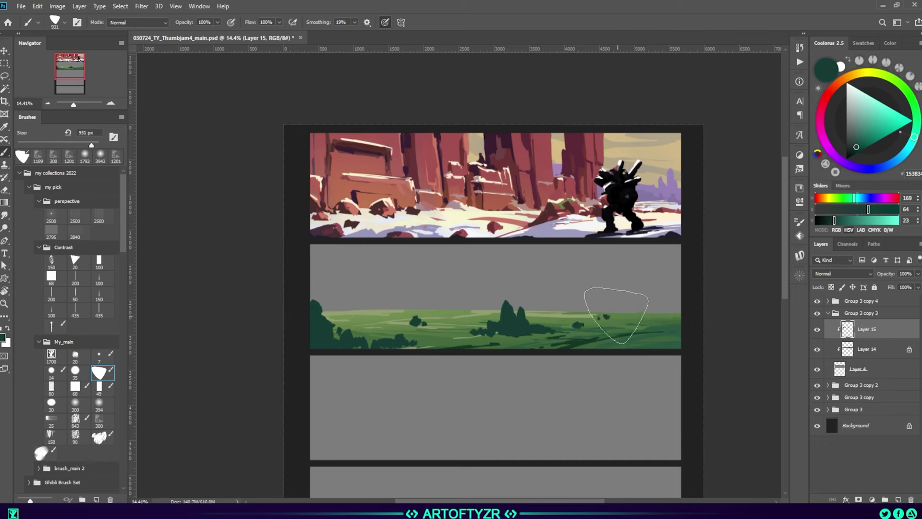
left_click(652, 315, "alt")
left_click(661, 341, "alt")
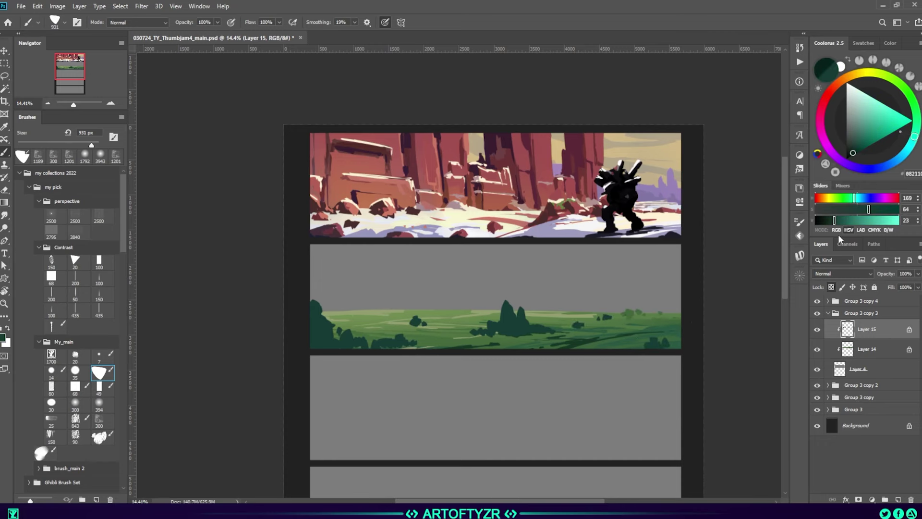
left_click(502, 309, "alt")
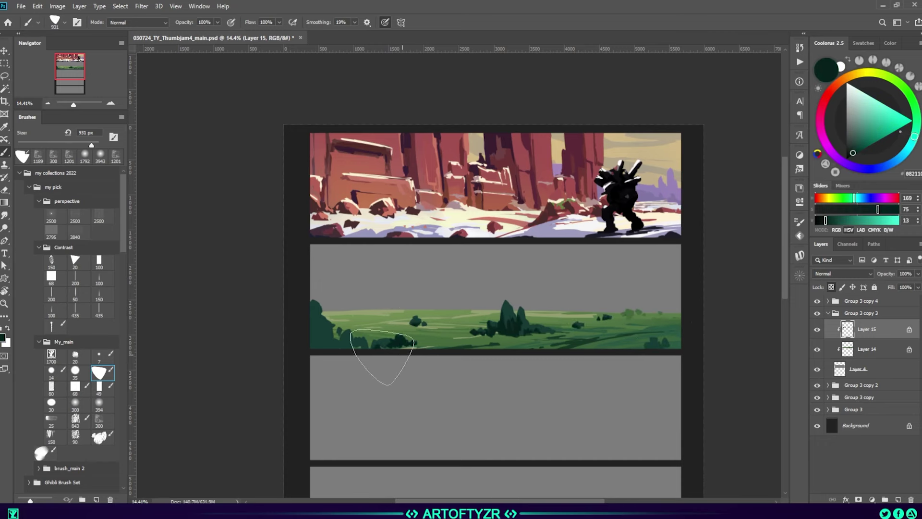
left_click(495, 319, "alt")
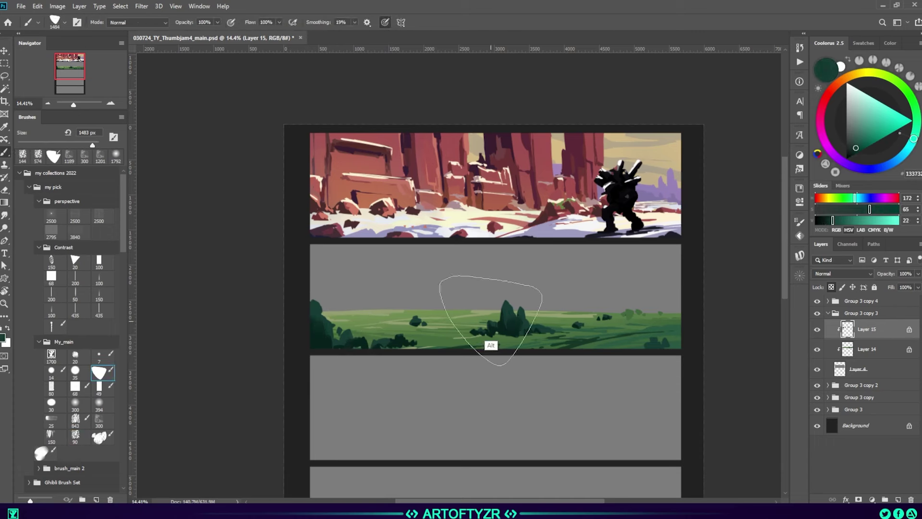
left_click(511, 324, "alt")
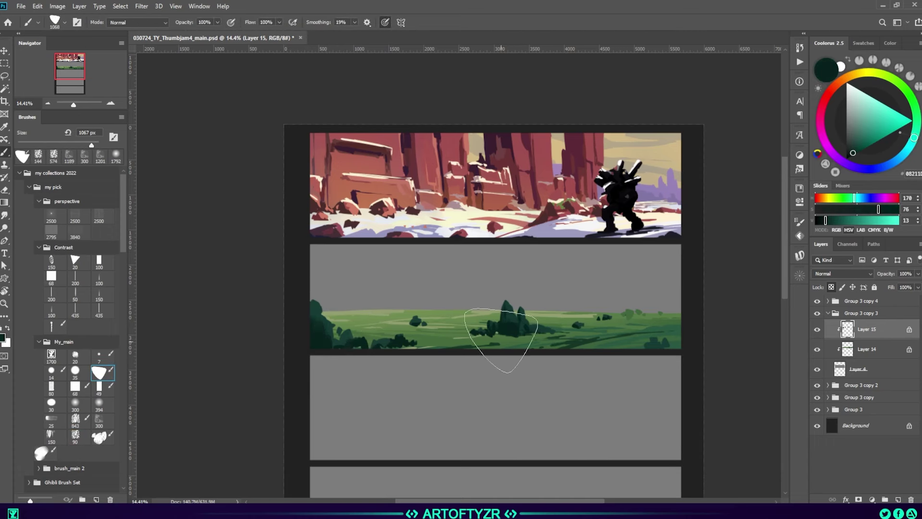
Paint light green grass highlights and a soft green glow with a large soft round brush, adding Layer 16.
left_click(432, 349, "alt")
key("alt+bracketleft")
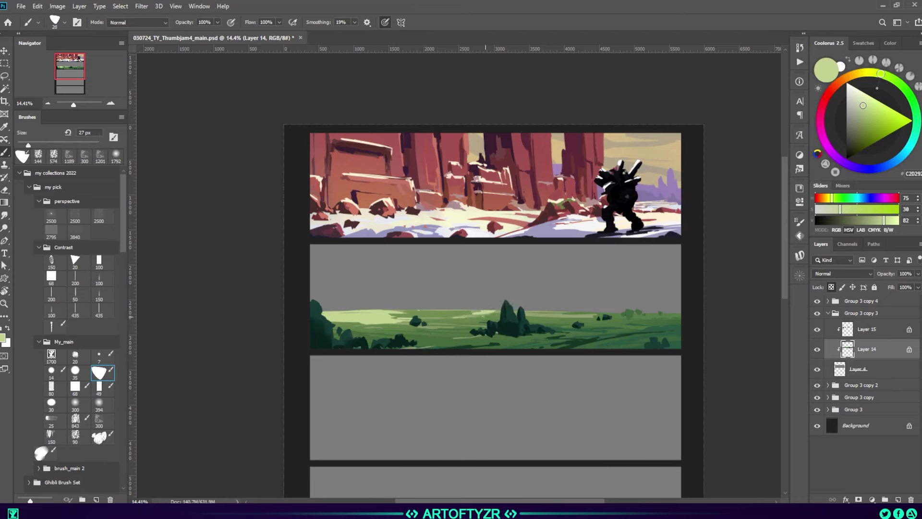
left_click(423, 341, "alt")
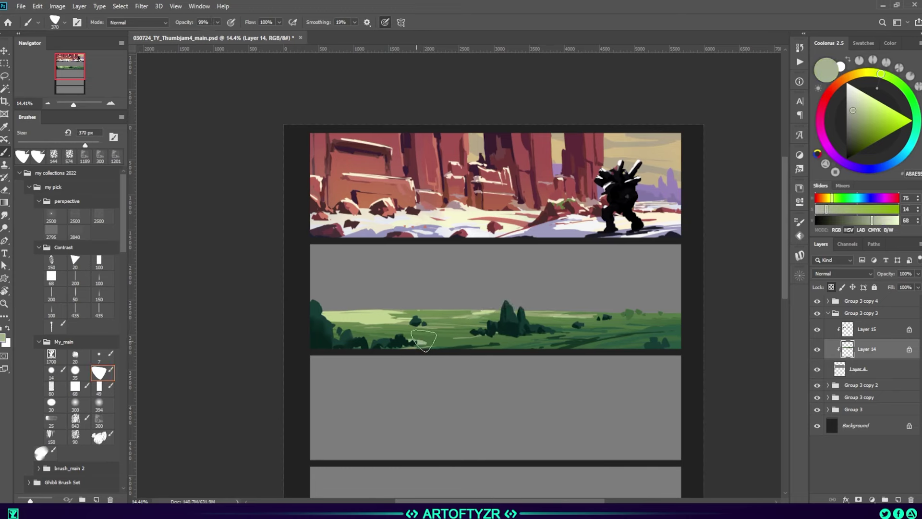
key("alt+bracketright")
right_click(516, 48, "shift")
left_click(533, 173)
left_click(618, 333, "alt")
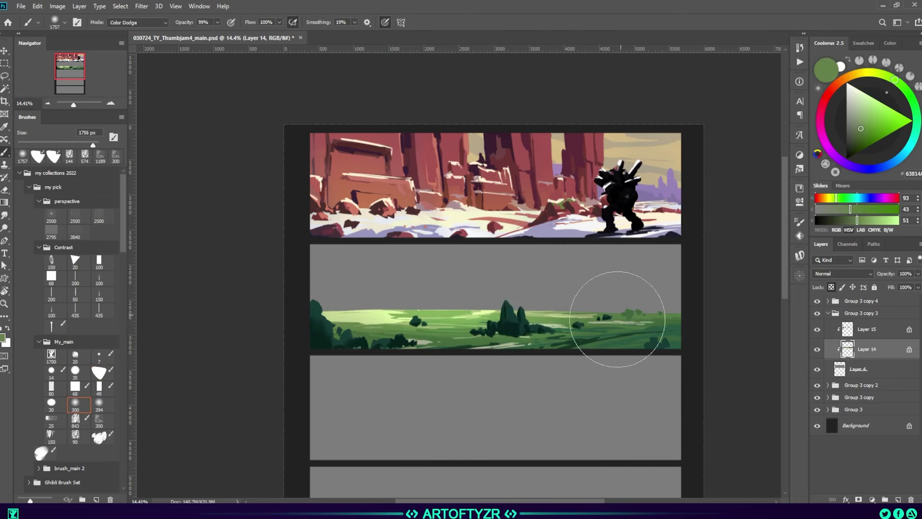
key("ctrl+shift+alt+n")
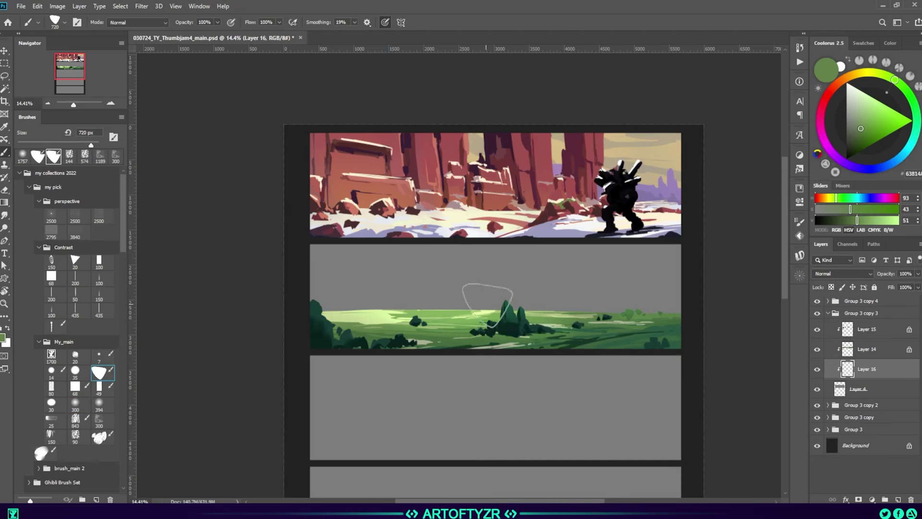
Paint dark brown cliffs, a tall pillar and a greyish-brown ledge behind the field with a triangle brush.
left_click(816, 198)
left_click(852, 139)
mouse_move(350, 288)
left_mouse_down()
mouse_move(432, 267)
mouse_move(463, 299)
mouse_move(535, 312)
mouse_move(663, 300)
mouse_move(544, 299)
left_mouse_up()
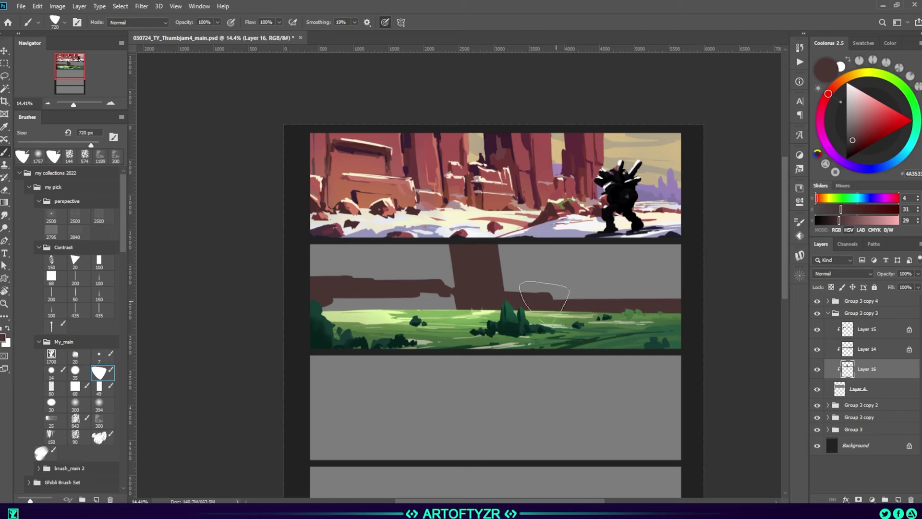
mouse_move(461, 312)
left_mouse_down()
mouse_move(421, 258)
mouse_move(442, 226)
left_mouse_up()
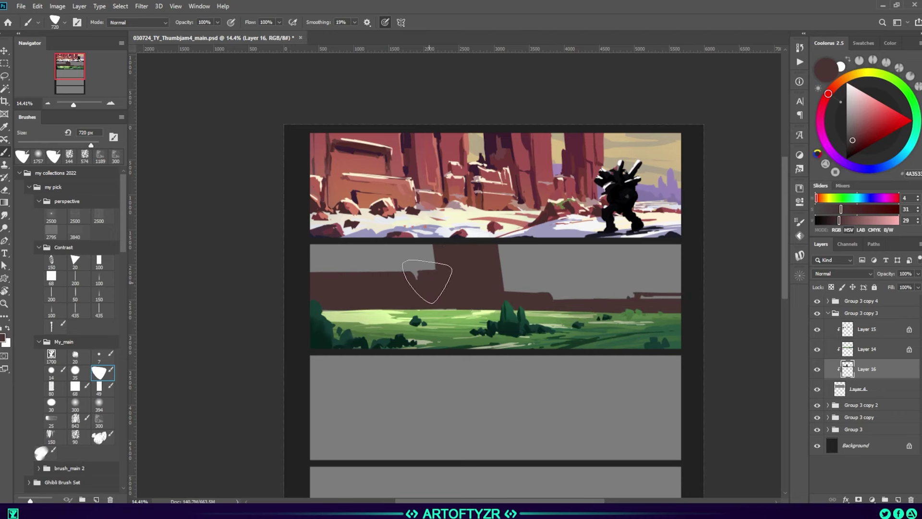
left_click(405, 294, "alt")
left_click_drag(392, 286, 436, 287)
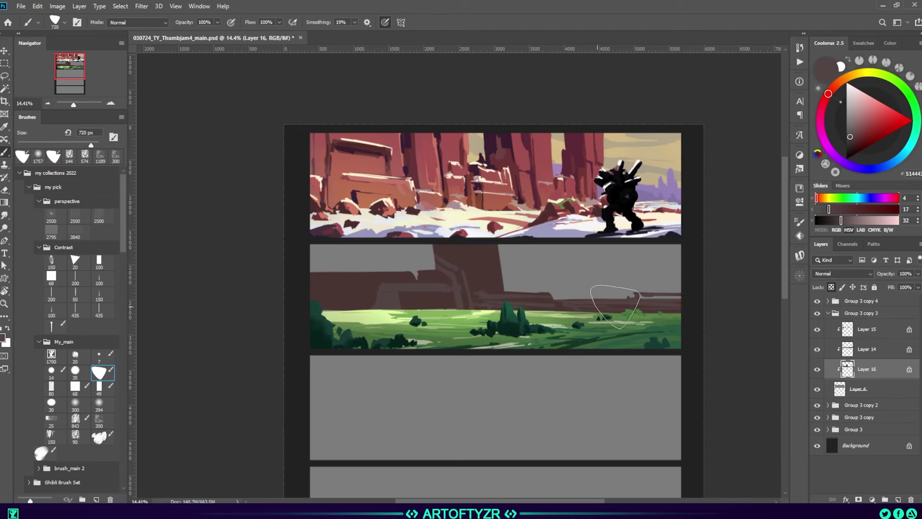
Shade the cliffs with very dark browns and reddish-brown highlights using a larger brush.
left_click(567, 308, "alt")
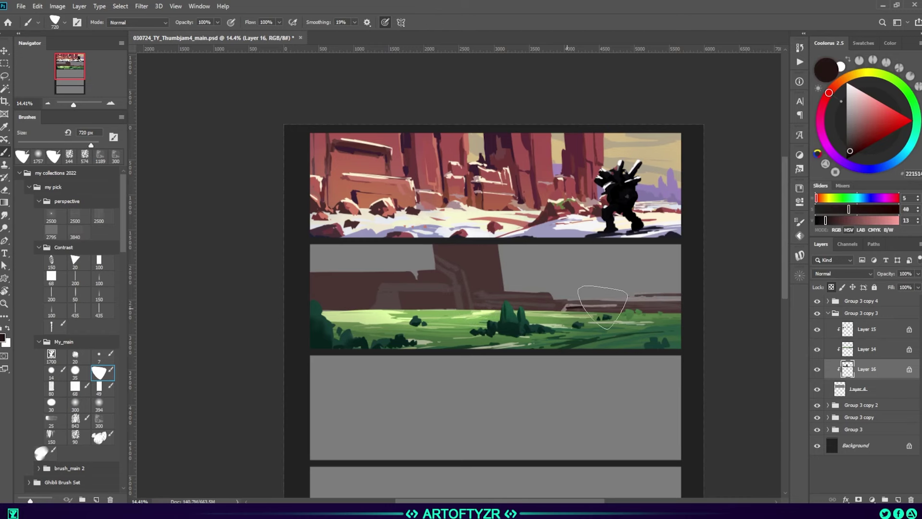
left_click(444, 294, "alt")
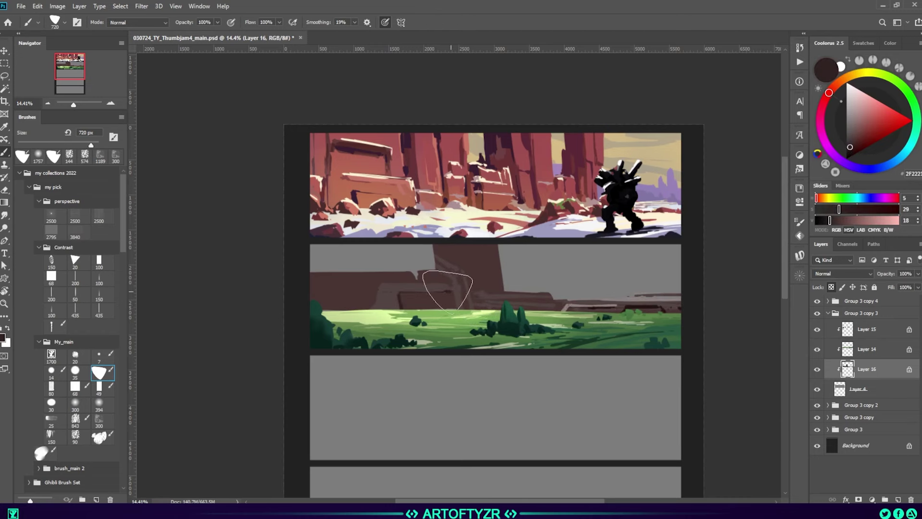
left_click(480, 252, "alt")
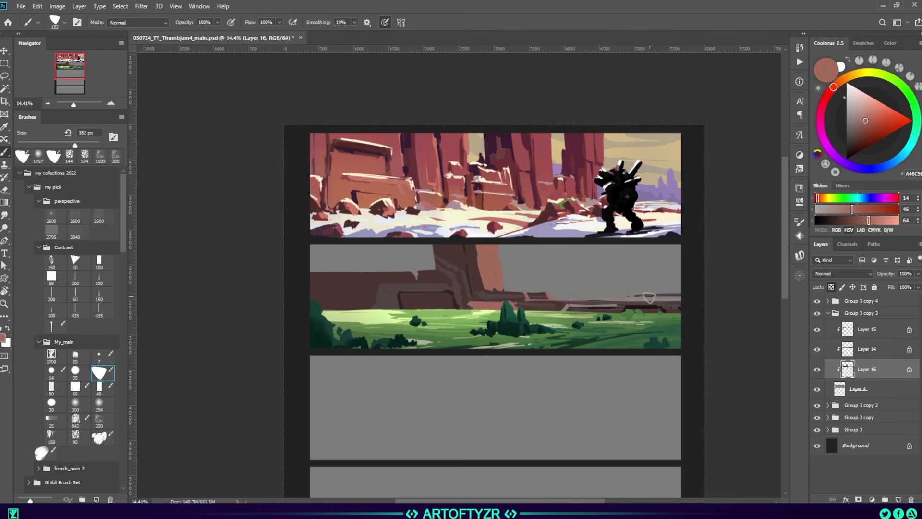
mouse_move(488, 263)
left_mouse_down()
mouse_move(503, 283)
mouse_move(471, 257)
left_mouse_up()
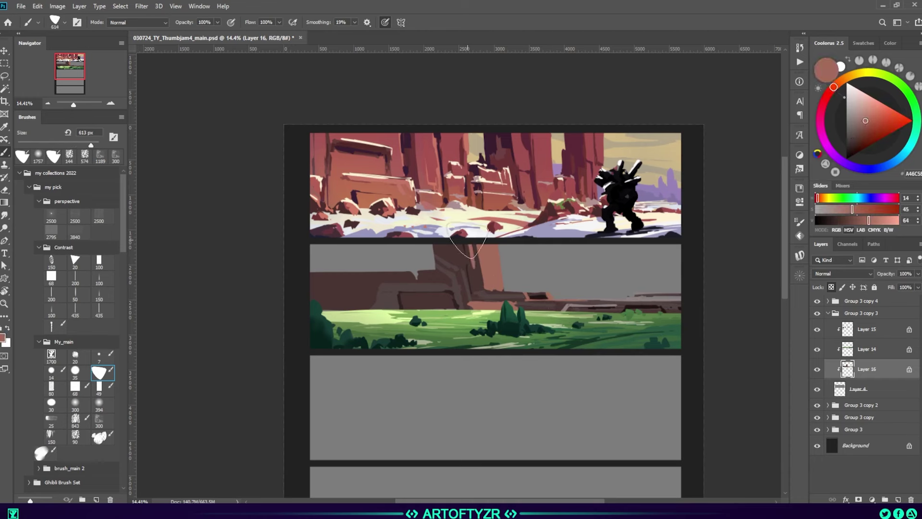
left_click(372, 287, "alt")
left_click(388, 297, "alt")
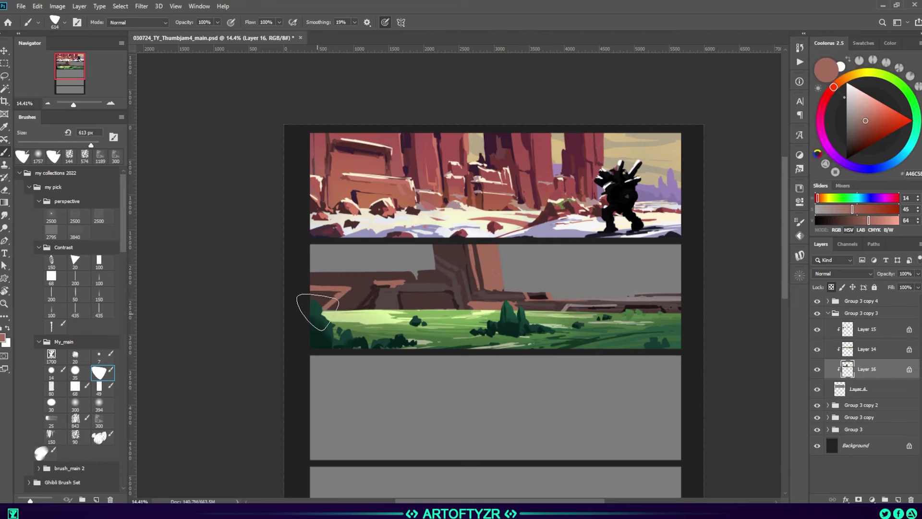
left_click(374, 285, "alt")
left_click(429, 281, "alt")
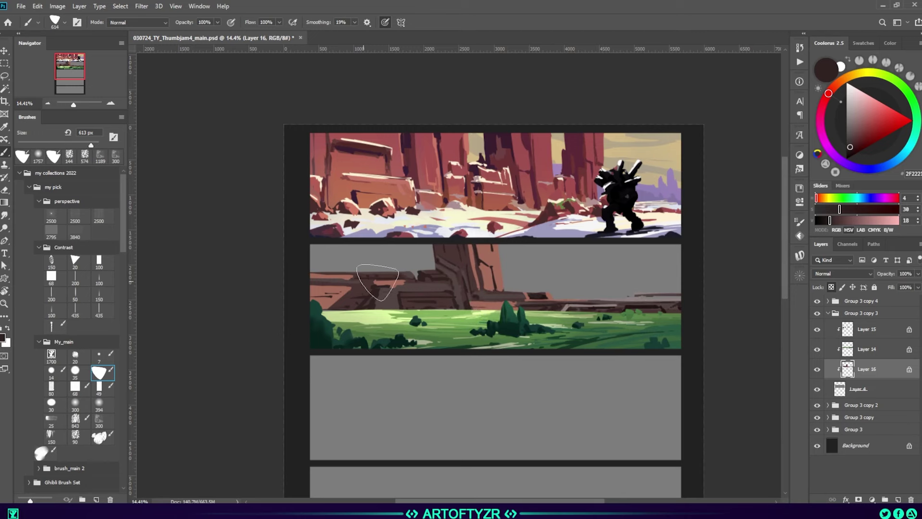
Add pale stone highlights, then start a new clipped layer for dark and mid grass greens.
key("x")
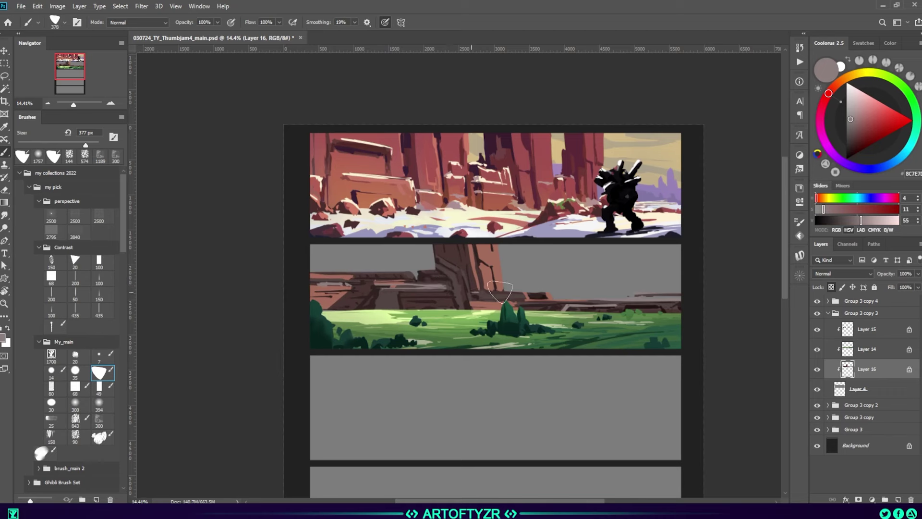
left_click(496, 295, "alt")
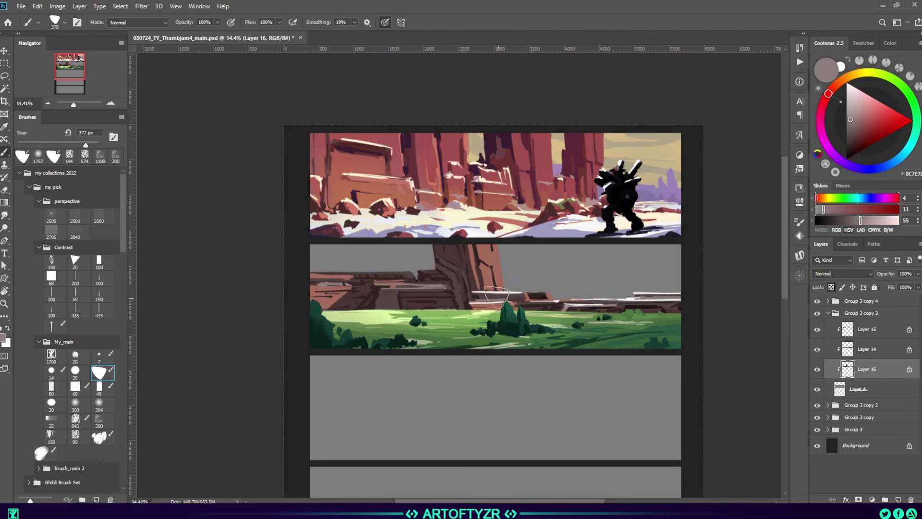
left_click(375, 307, "alt")
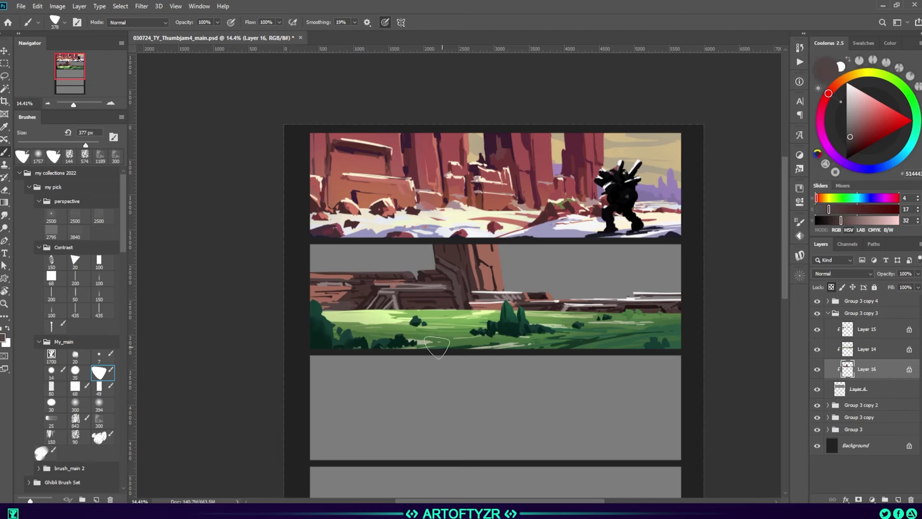
left_click(361, 306, "alt")
key("ctrl+shift+alt+n")
left_click(390, 308, "alt")
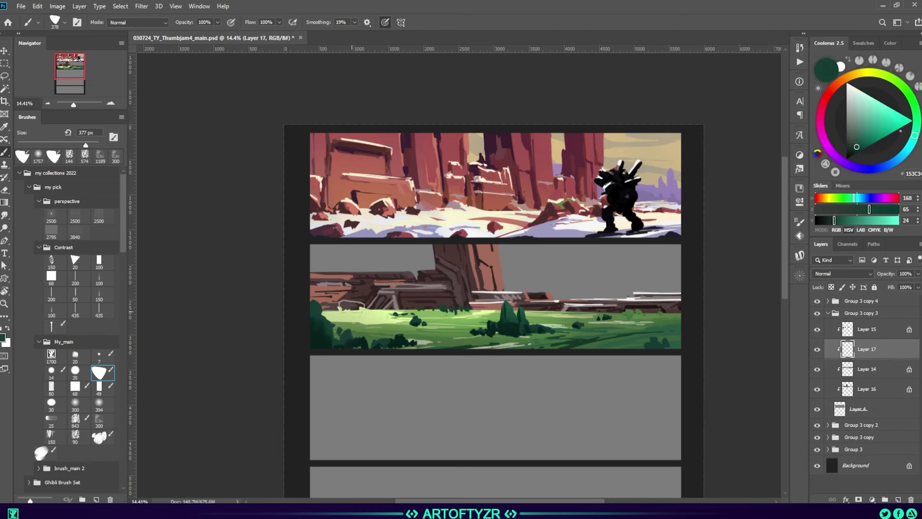
left_click(345, 304, "alt")
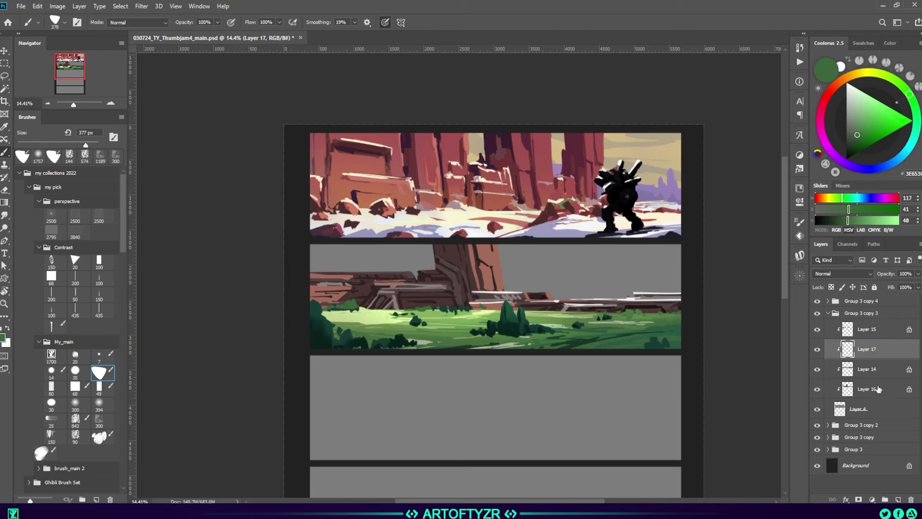
Paint dark green grass shadows on Layer 14 and keep detailing the grass on Layer 17.
left_click(876, 368)
left_click(475, 319, "alt")
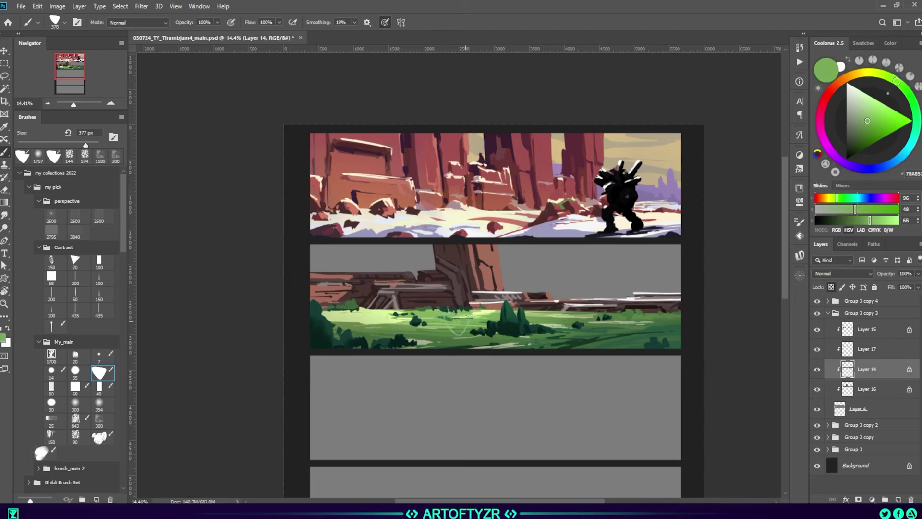
left_click(422, 320, "alt")
left_click(488, 324, "alt")
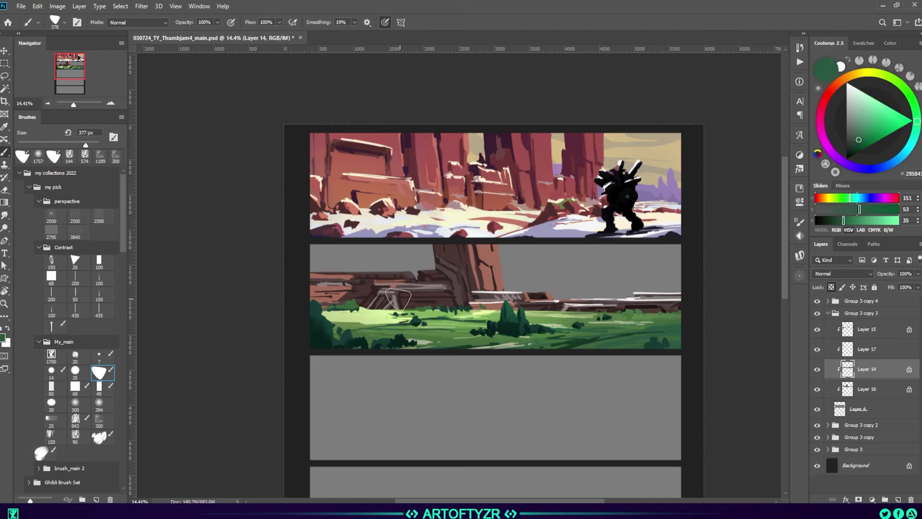
left_click(351, 304, "ctrl+alt")
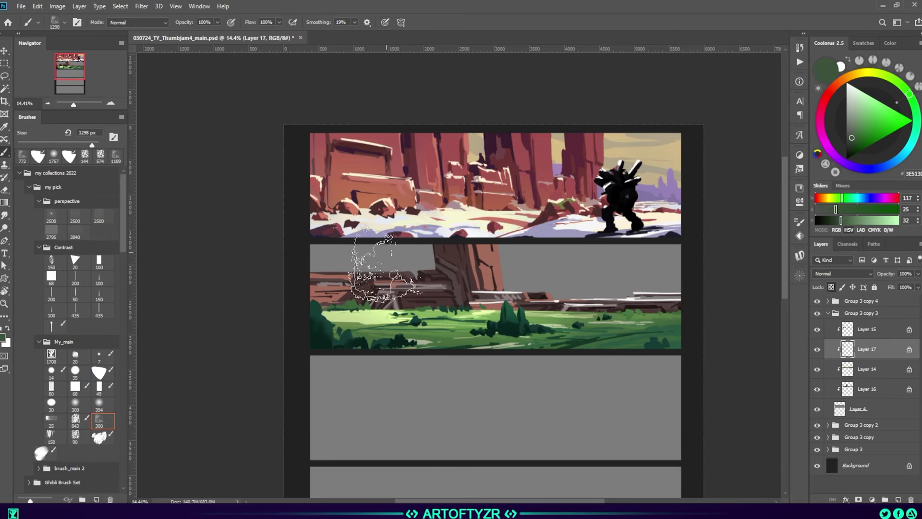
key("e")
key("b")
left_click(365, 311, "alt")
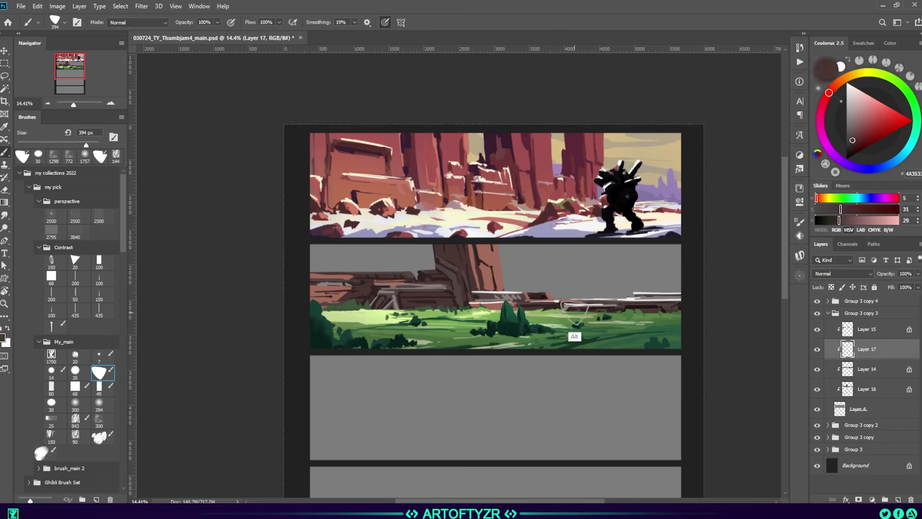
left_click(860, 408)
left_click(897, 499)
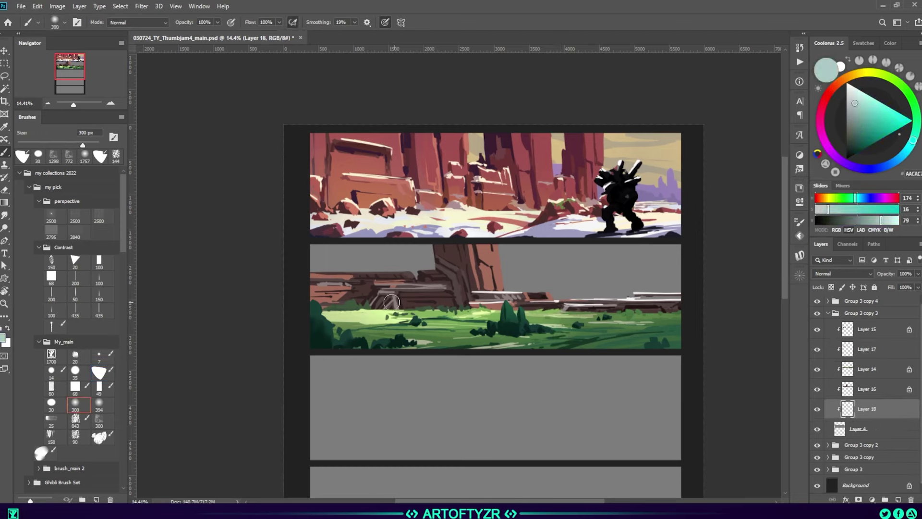
Paint the second panel's sky teal and add a grey-brown distant rock strip on a new layer.
left_click_drag(576, 278, 364, 269)
left_click_drag(432, 269, 648, 288)
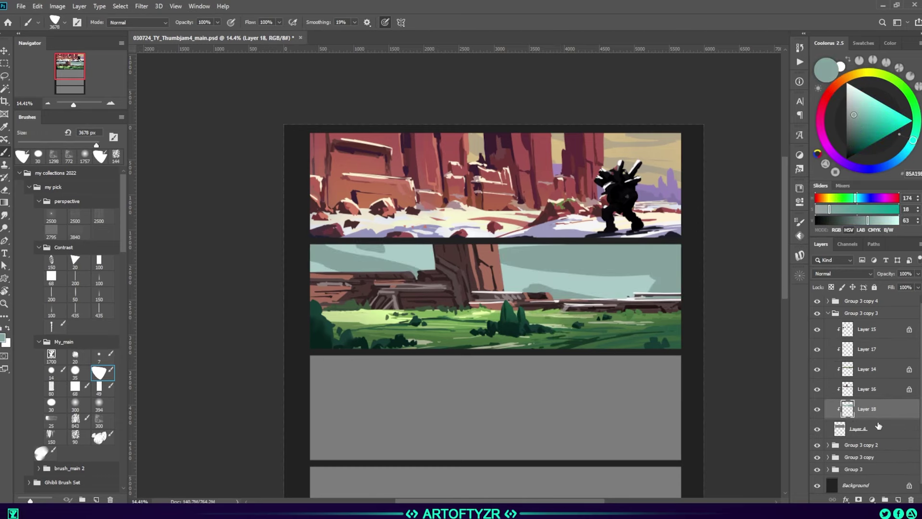
key("ctrl+shift+alt+n")
left_click(413, 269, "alt")
left_click_drag(360, 261, 409, 260)
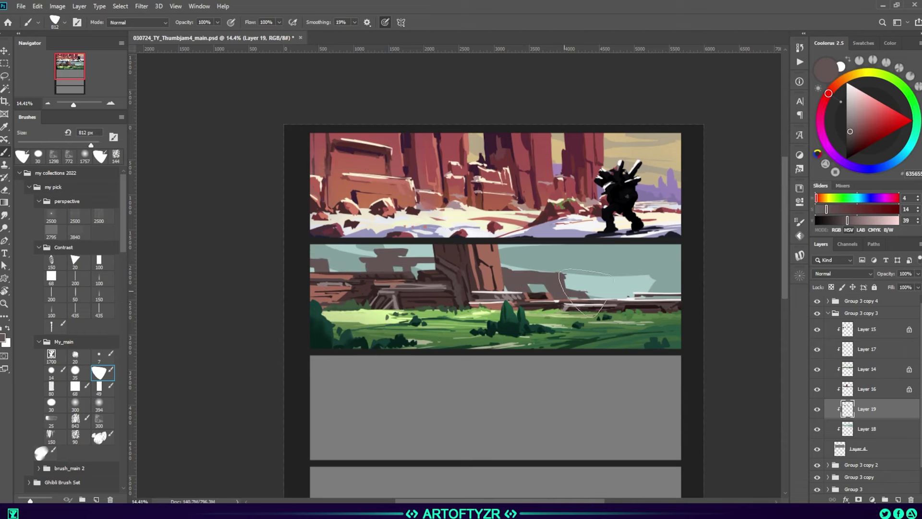
left_click_drag(583, 277, 634, 296)
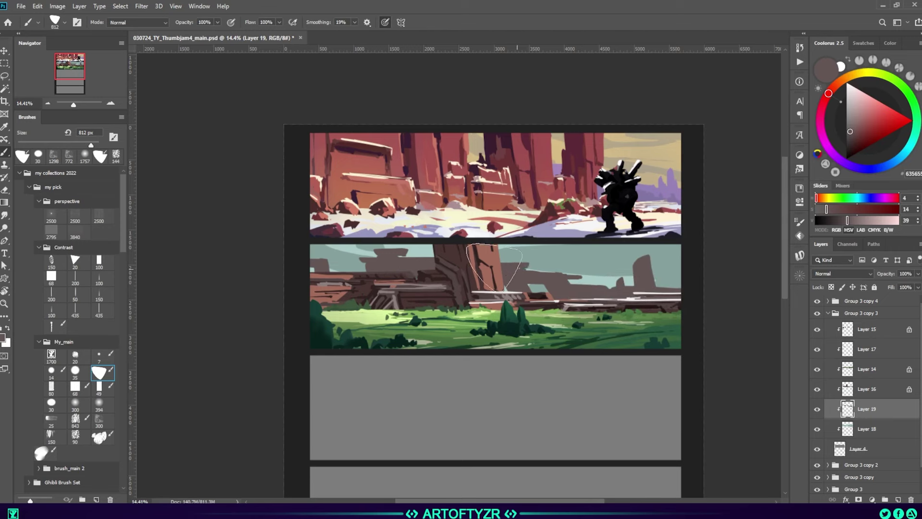
Paint lighter grey farther rocks with a bigger brush, then smudge the sky and rock edges together.
key("ctrl+shift+alt+n")
left_click(597, 268, "alt")
key("bracketright")
key("bracketright")
key("bracketright")
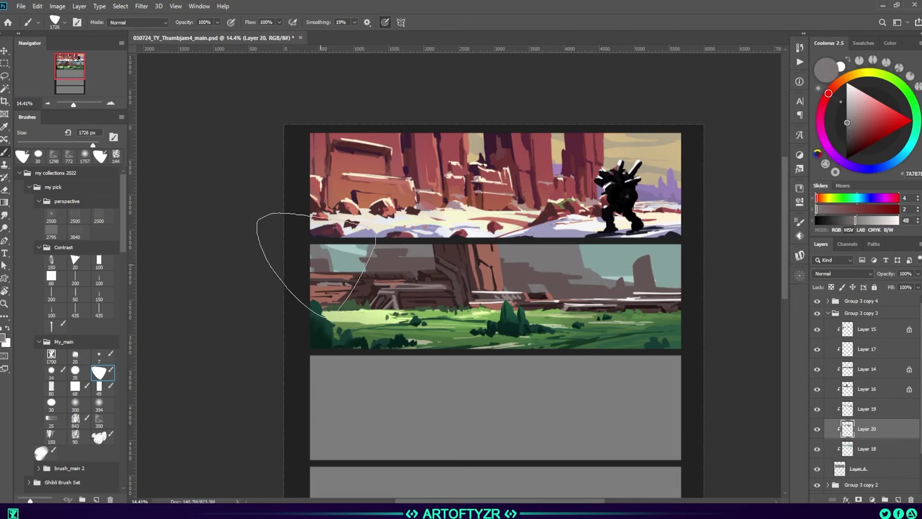
left_click(667, 284)
key("ctrl+shift+alt+n")
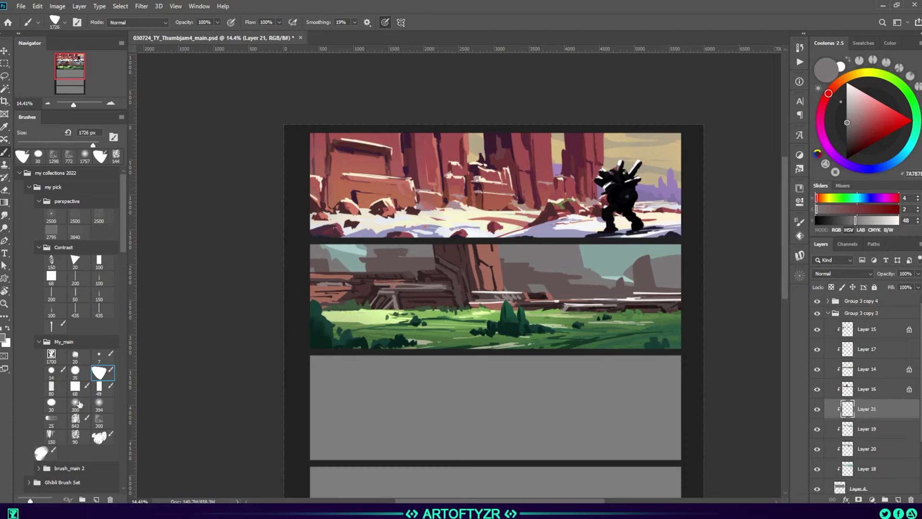
key("e")
left_click(76, 434)
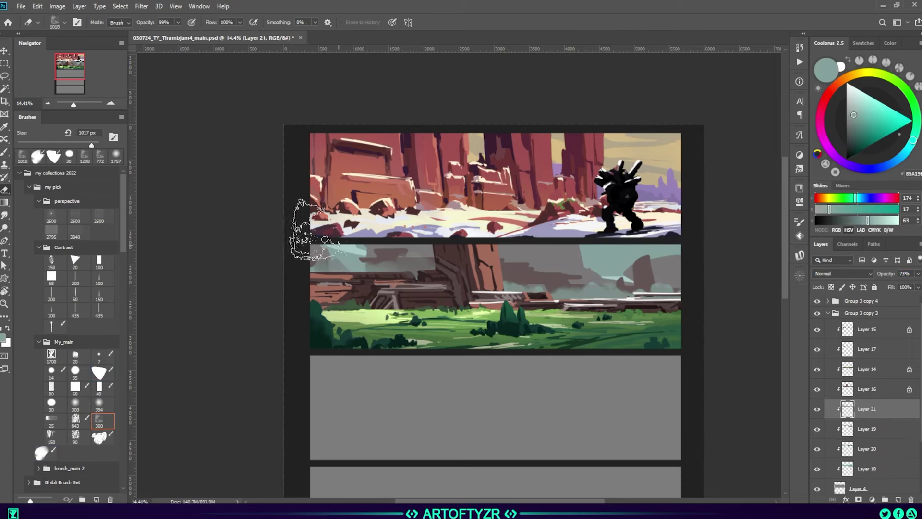
left_click_drag(561, 287, 636, 275)
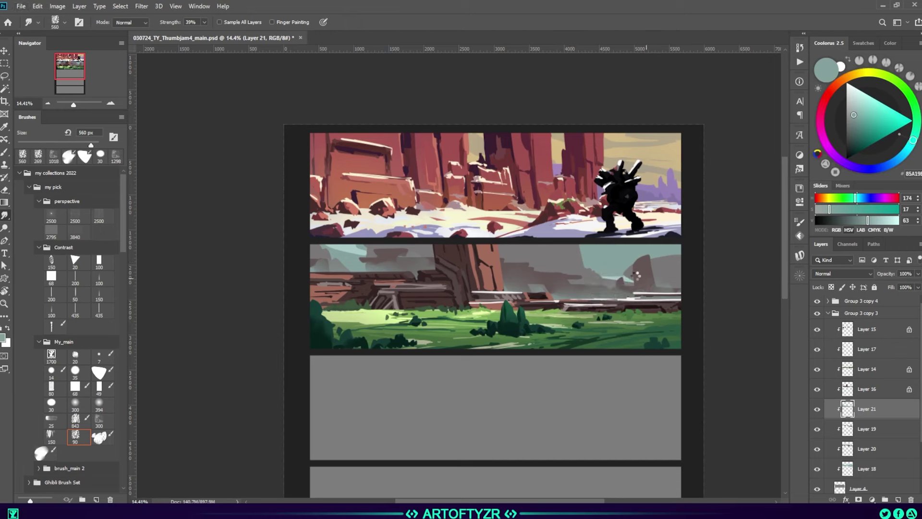
Paint pale cyan strokes into the sky on Layer 18 after loading and clearing the rock selection.
key("ctrl+u")
key("Escape")
key("ctrl+shift+alt+n")
key("b")
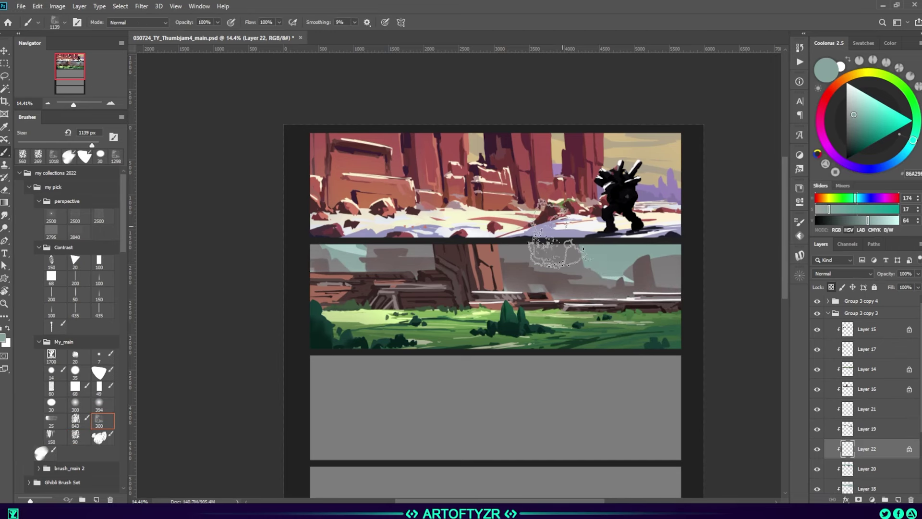
left_click(584, 302, "ctrl")
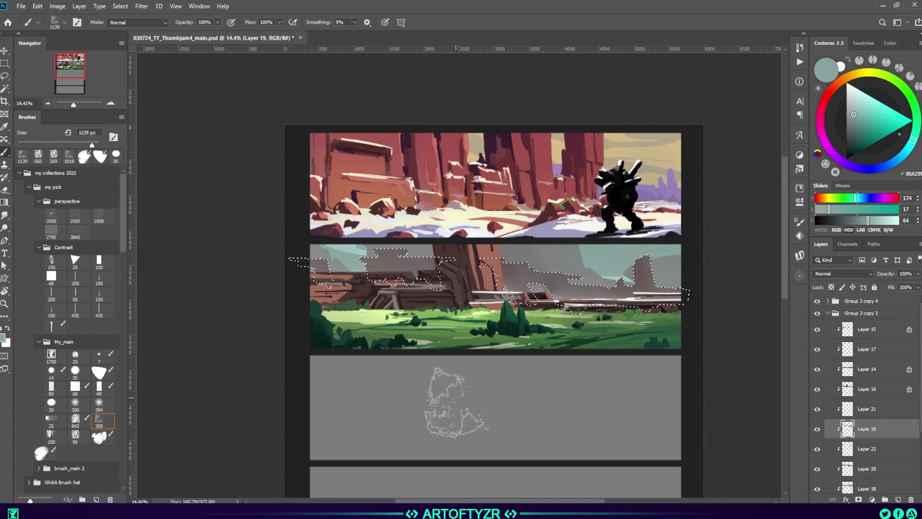
key("ctrl+d")
left_click(596, 401, "ctrl")
left_click(625, 250, "alt")
left_click_drag(586, 255, 653, 247)
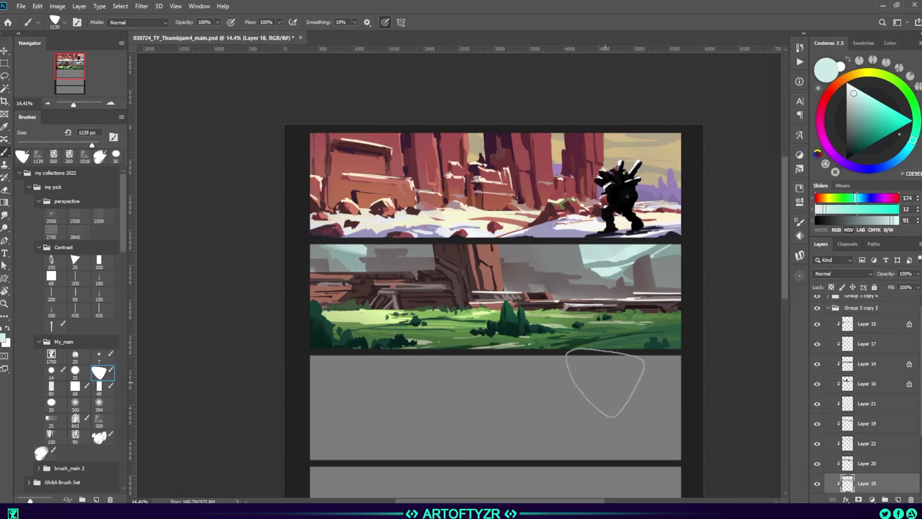
Magic Wand-select the pillar and ledges on Layer 16 and paint a soft reddish-orange glow onto them.
left_click(485, 269, "ctrl")
key("w")
left_click(485, 269)
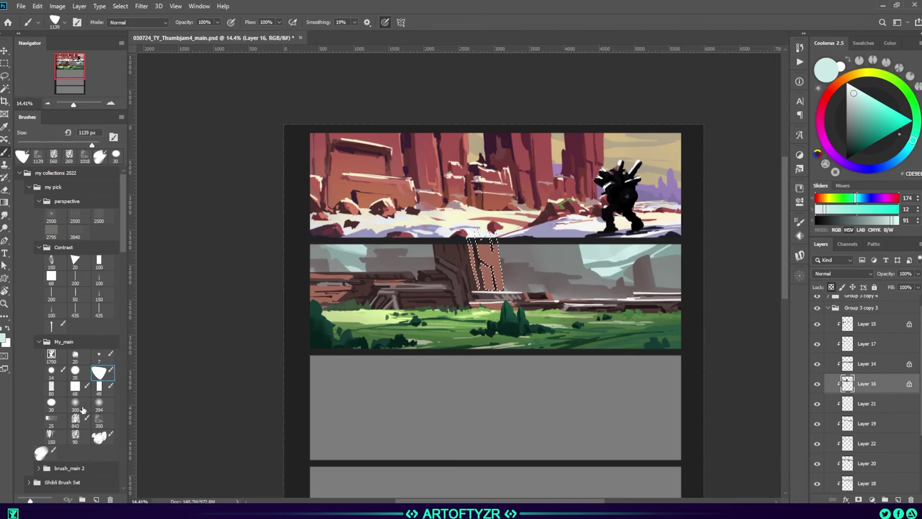
left_click(528, 293, "alt")
left_click(556, 303, "shift")
key("b")
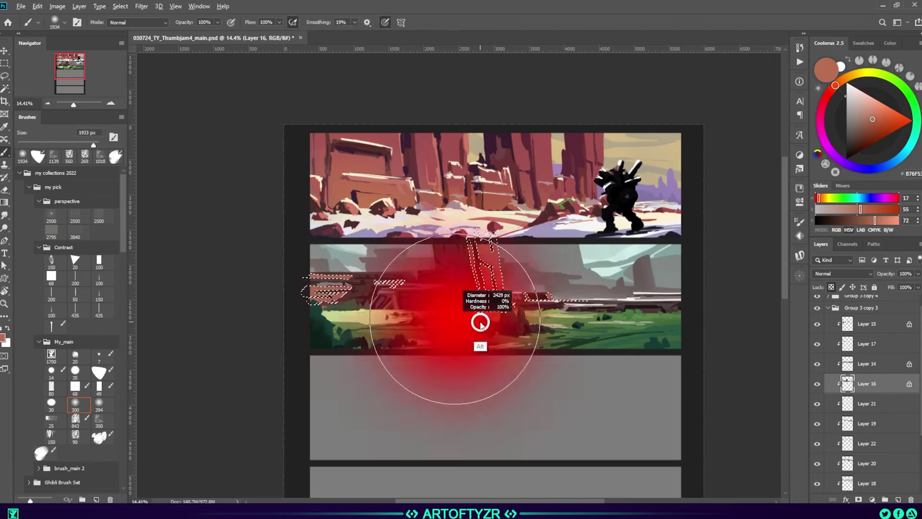
key("ctrl+d")
key("ctrl+shift+d")
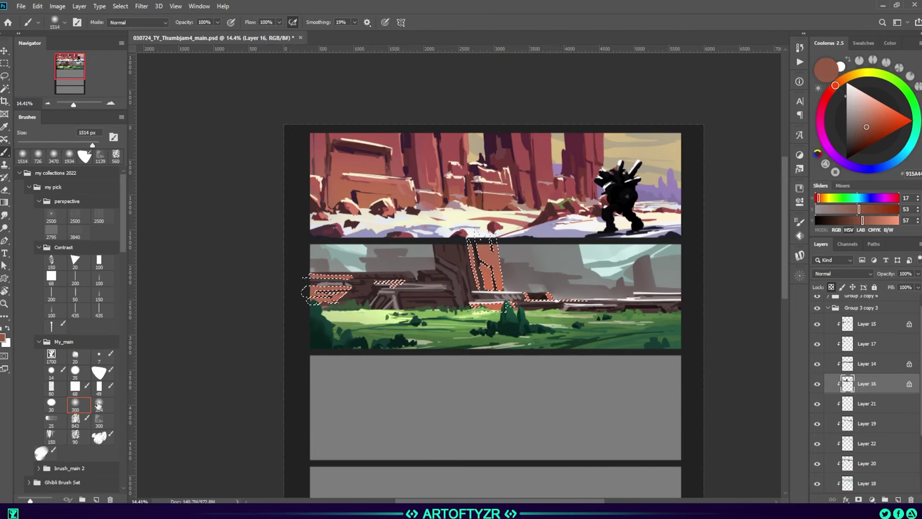
left_click(99, 420)
left_click(852, 139)
key("ctrl+d")
Switch to the Layer 14 grass with pale yellow, zoom the view out, and add Layer 23.
scroll(500, 376, "down", 1)
left_click(500, 376, "ctrl")
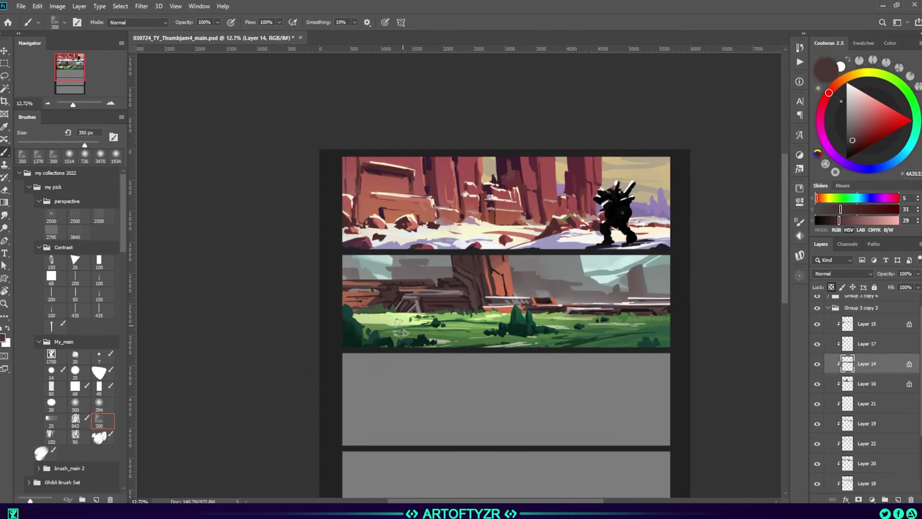
left_click(99, 373)
left_click(393, 328, "alt")
key("z")
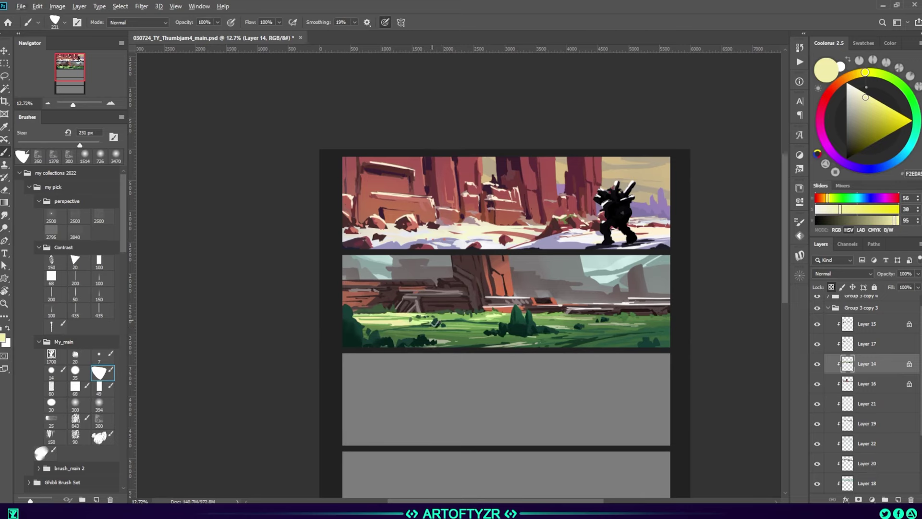
scroll(594, 371, "down", 1)
scroll(607, 371, "up", 1)
key("b")
key("ctrl+shift+alt+n")
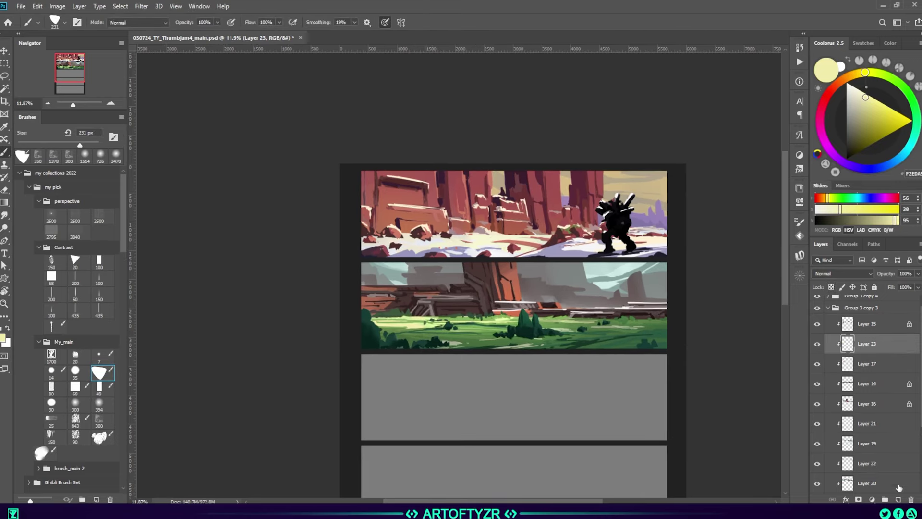
Duplicate the small dark mark onto the ledge as Layer 23 copy and lasso-check the flying ship.
scroll(559, 296, "up", 2)
left_click_drag(567, 294, 531, 316)
key("alt+bracketleft")
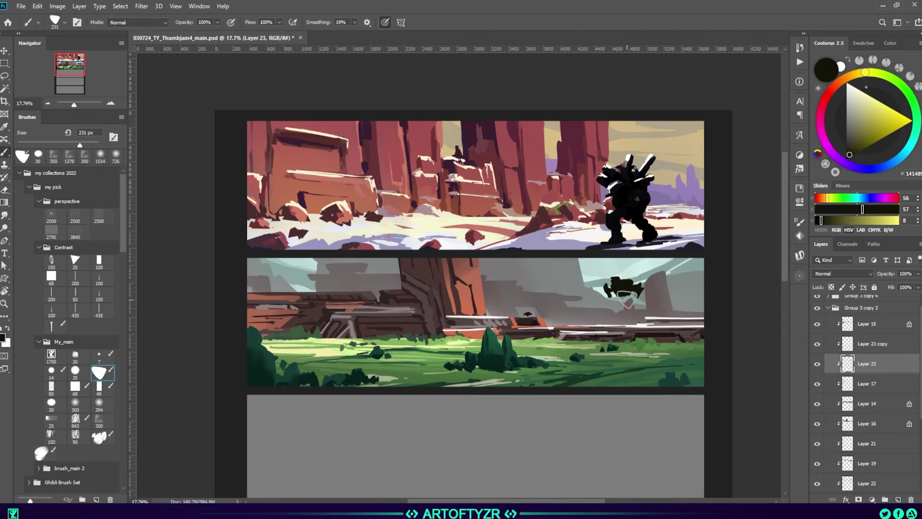
key("l")
left_click_drag(662, 276, 667, 280)
key("ctrl+d")
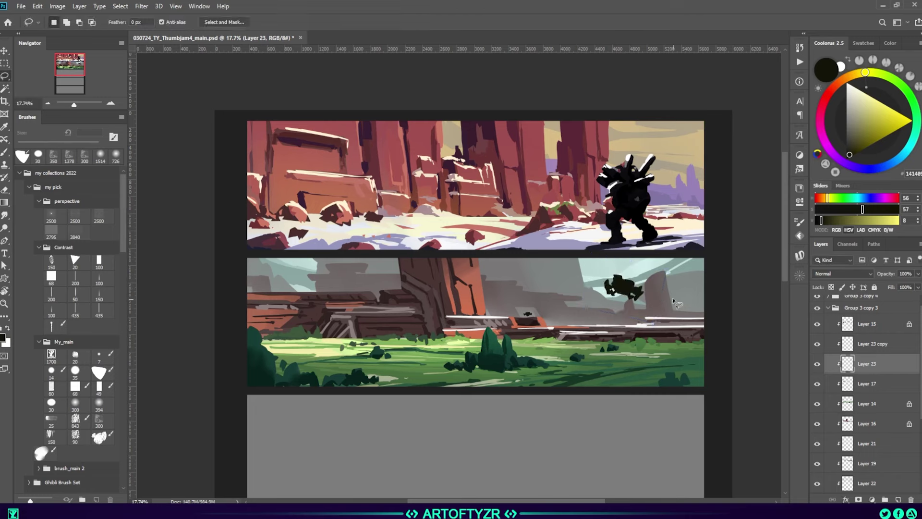
key("alt+bracketright")
key("b")
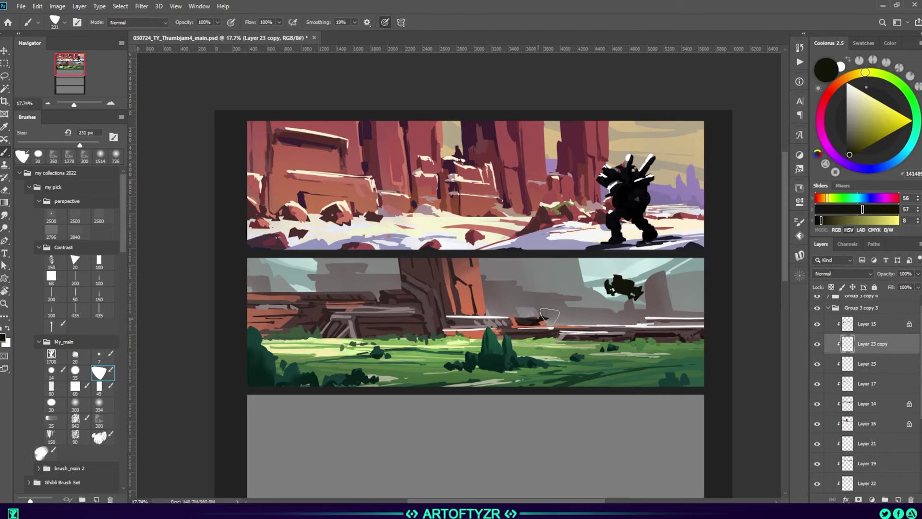
Clean the dark vessel's edges with the eraser, sampling reddish and pale cyan tones with a soft brush.
key("e")
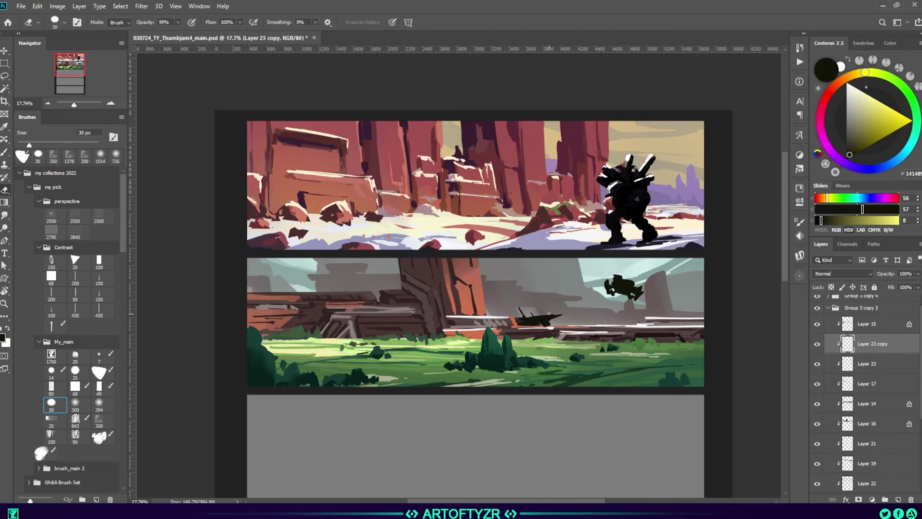
key("b")
scroll(555, 324, "up", 3)
left_click(509, 331, "alt")
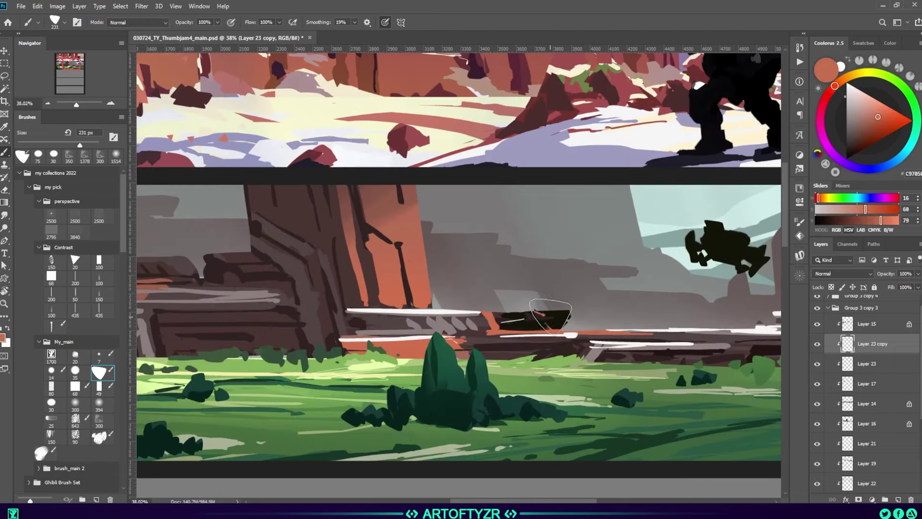
scroll(528, 313, "down", 5)
scroll(620, 287, "up", 3)
left_click(75, 403)
left_click(619, 287, "alt")
scroll(624, 327, "down", 1)
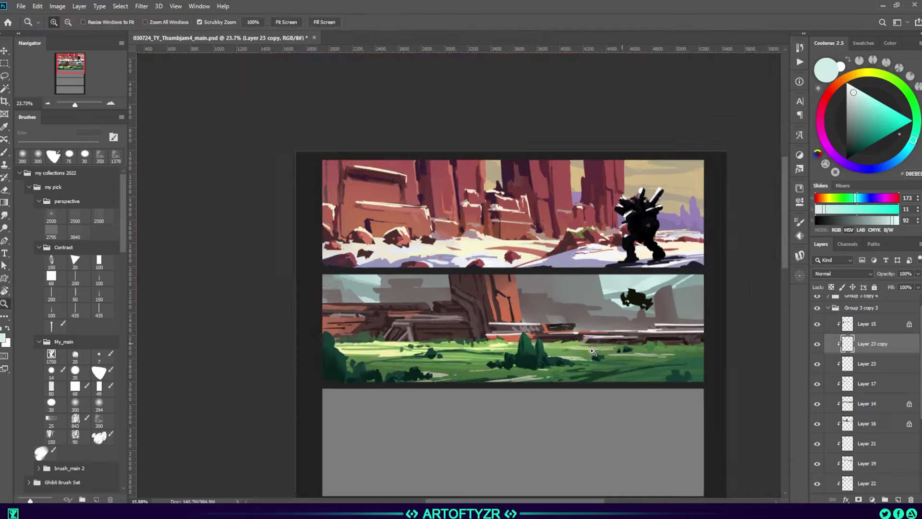
scroll(624, 326, "down", 2)
right_click(500, 294)
left_click(516, 309)
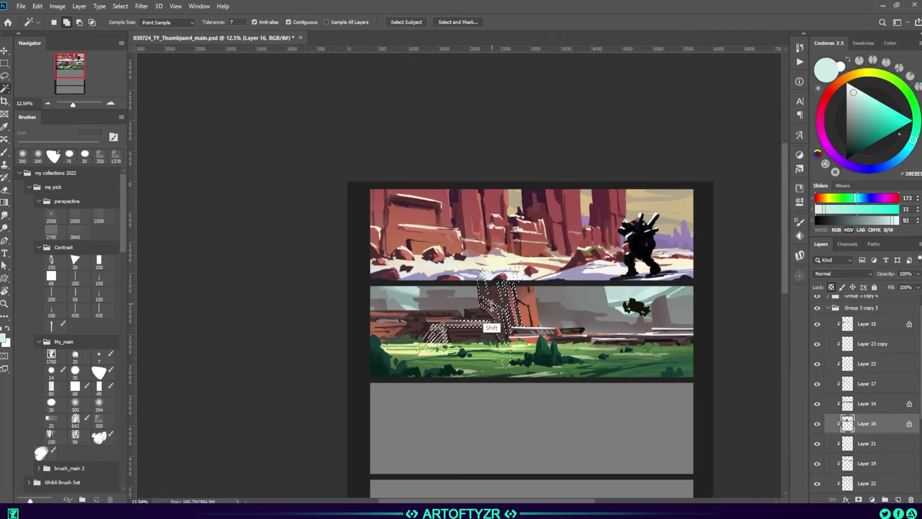
Add Layer 24 and smudge it, then sample ship colours on Layer 23 with a 316 px brush.
left_click(848, 423, "ctrl")
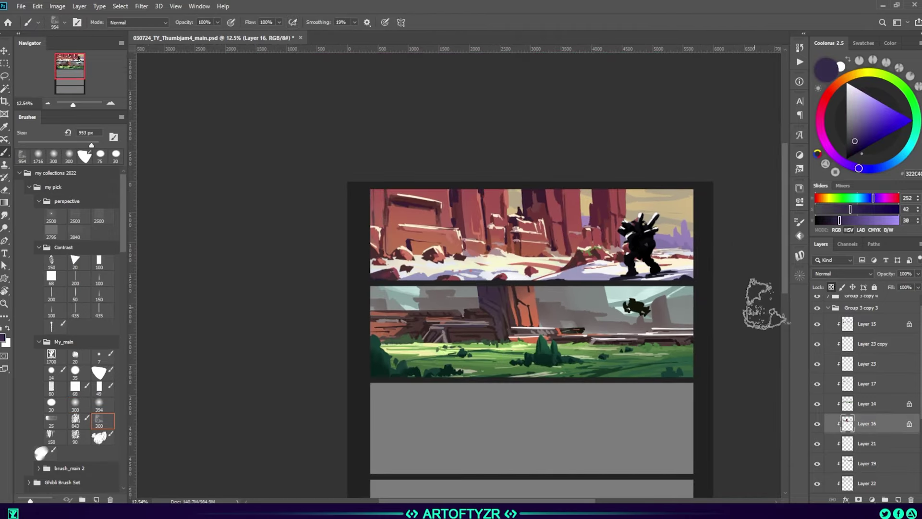
key("ctrl+d")
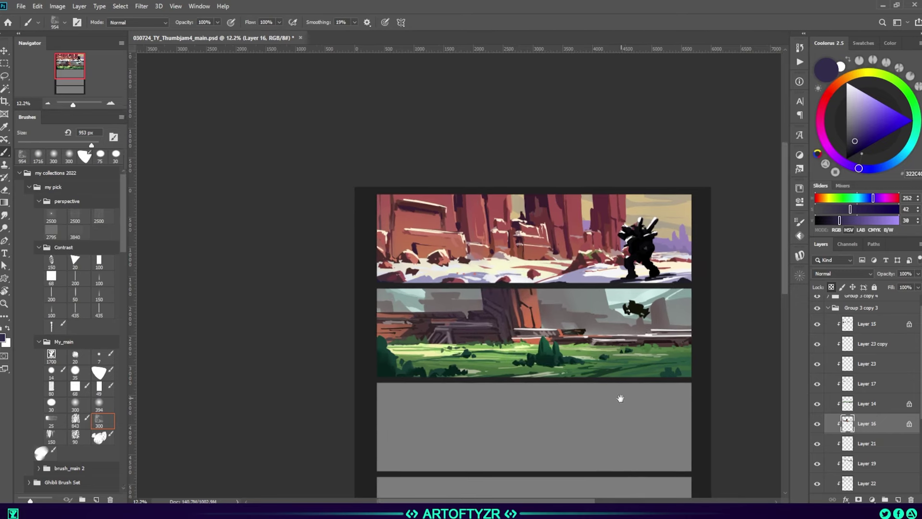
key("ctrl+shift+alt+n")
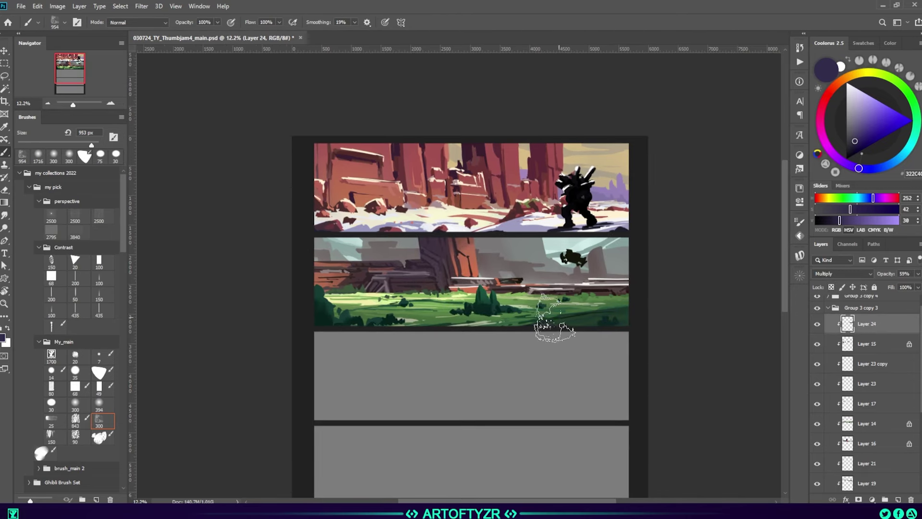
key("r")
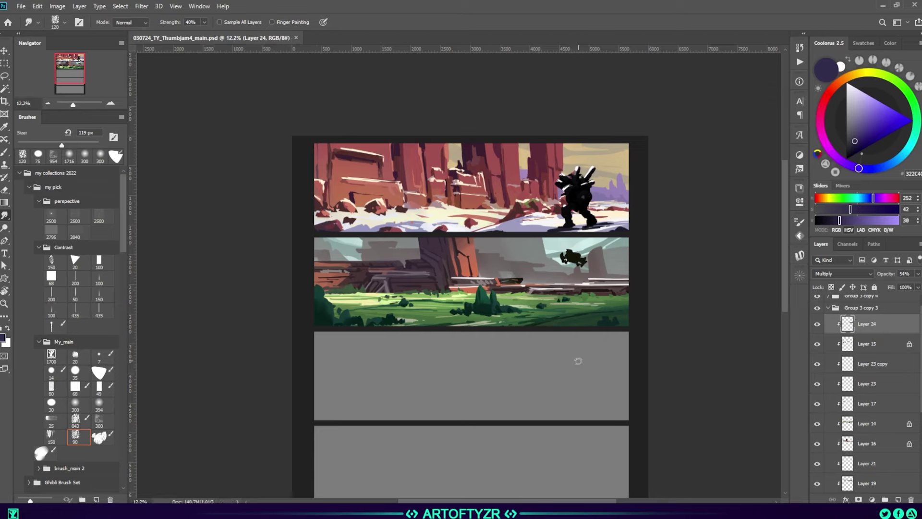
scroll(578, 361, "down", 2)
scroll(576, 365, "up", 4)
left_click(866, 383)
left_click(99, 372)
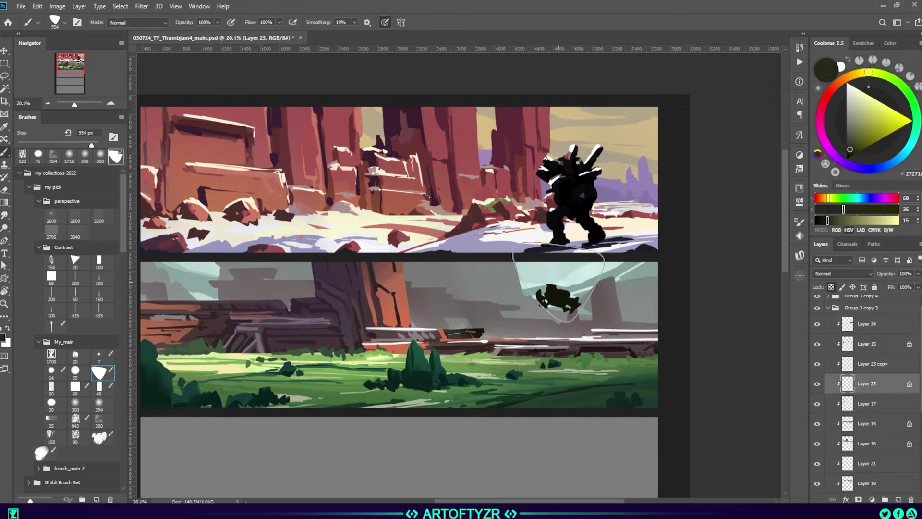
key("bracketleft")
key("bracketleft")
key("bracketleft")
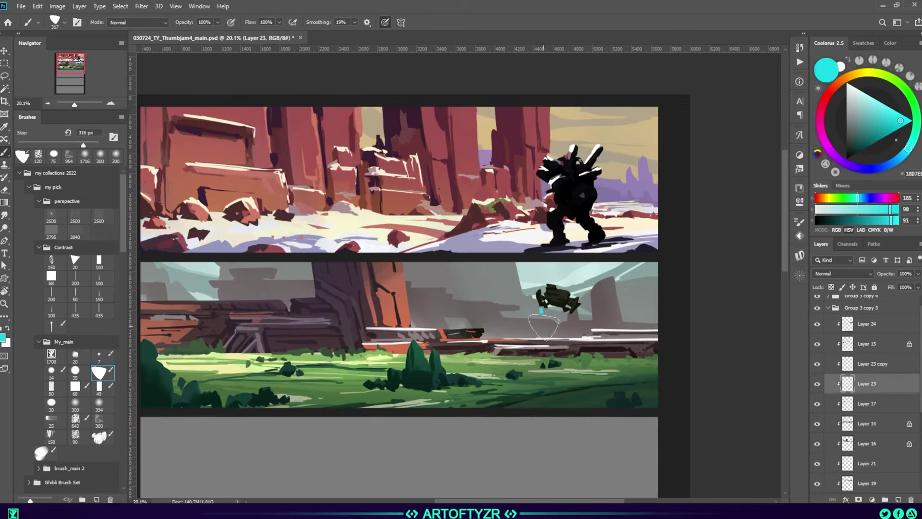
left_click(553, 295, "alt")
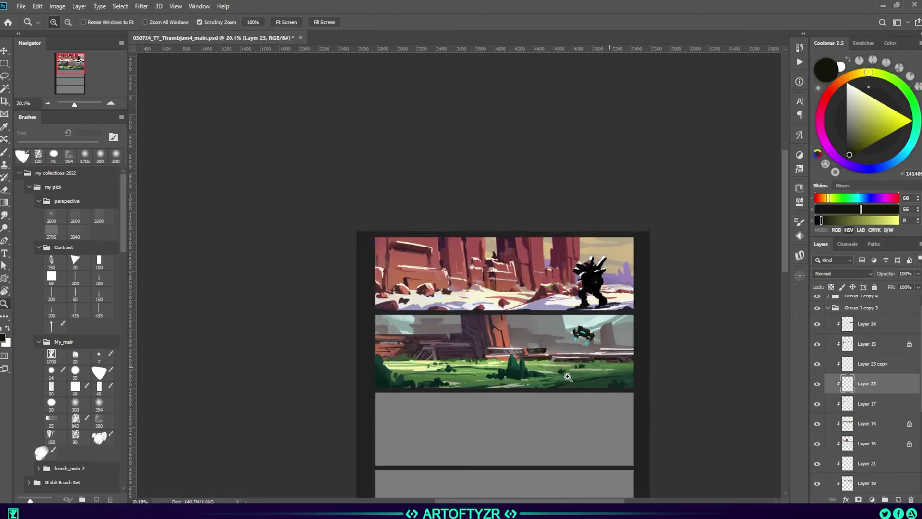
Zoom out and apply Motion Blur to the flying ship.
key("z")
left_click_drag(607, 364, 550, 341)
key("ctrl+alt+f")
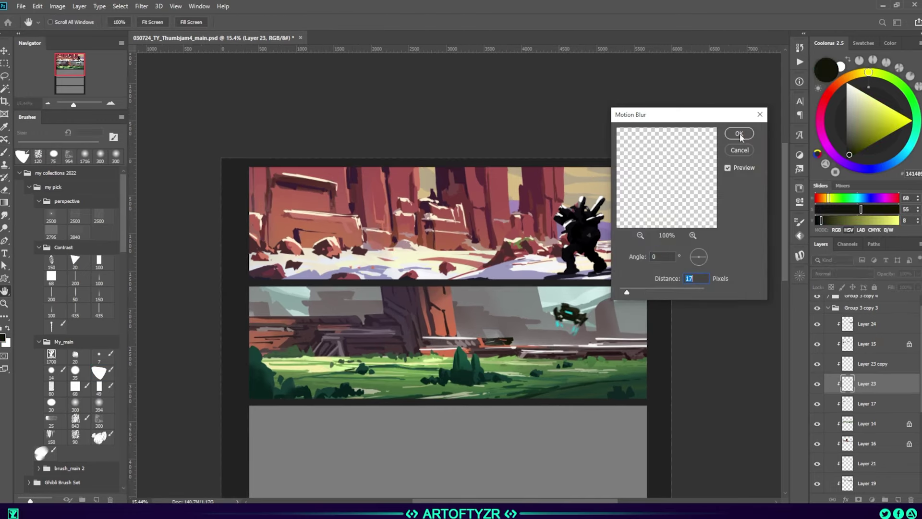
type("-80")
key("Return")
Duplicate the ship layer and nudge the flying ship slightly left and down.
key("ctrl+j")
left_click(142, 6)
key("e")
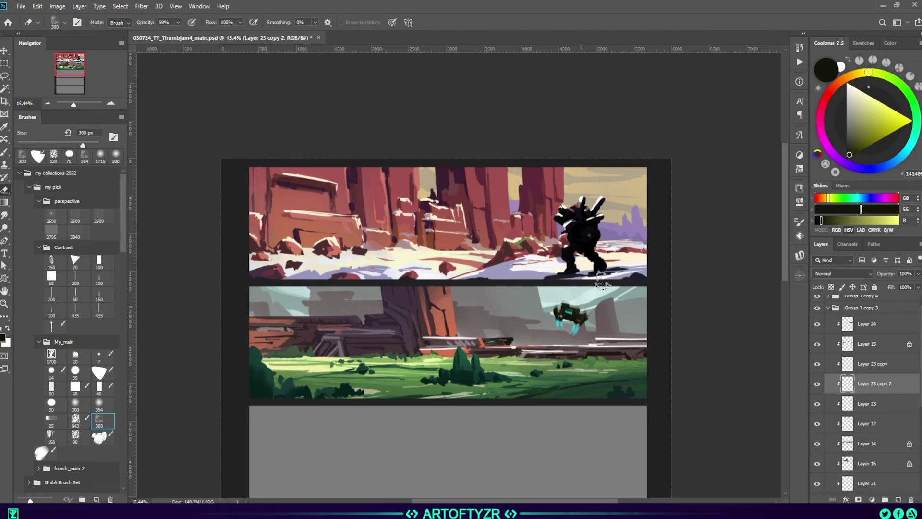
left_click_drag(569, 315, 563, 316)
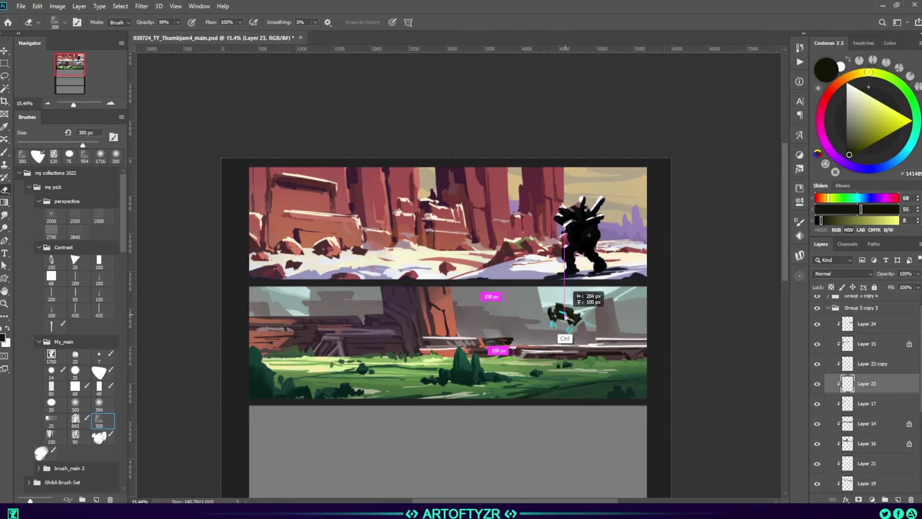
Paint a Color Dodge yellow glow on a clipped layer, then set hue -12, saturation +42.
left_click(909, 408)
key("ctrl+shift+alt+n")
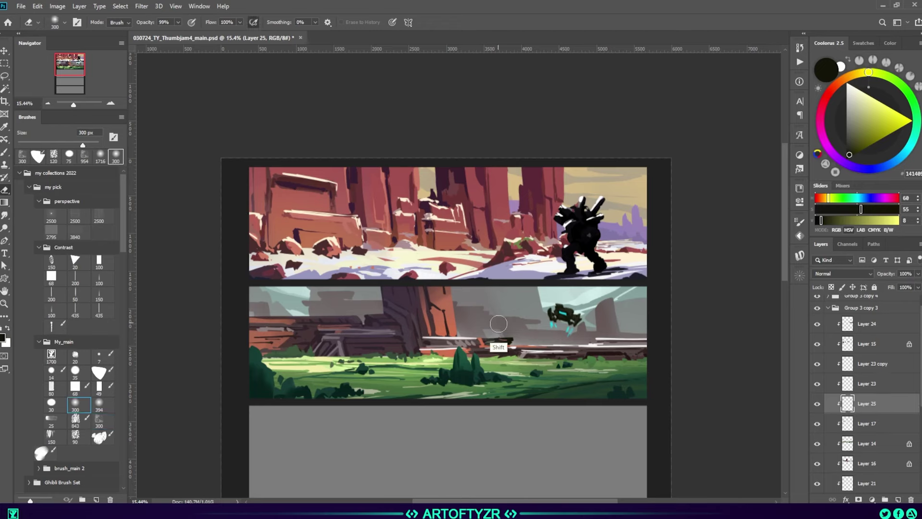
key("b")
right_click(499, 346, "shift")
left_click(513, 183)
left_click_drag(455, 359, 582, 422)
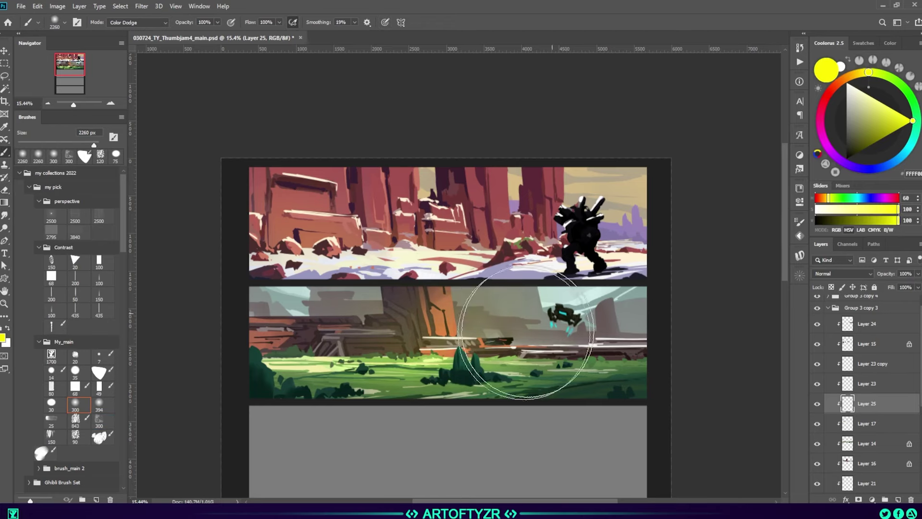
key("ctrl+u")
left_click_drag(694, 226, 637, 227)
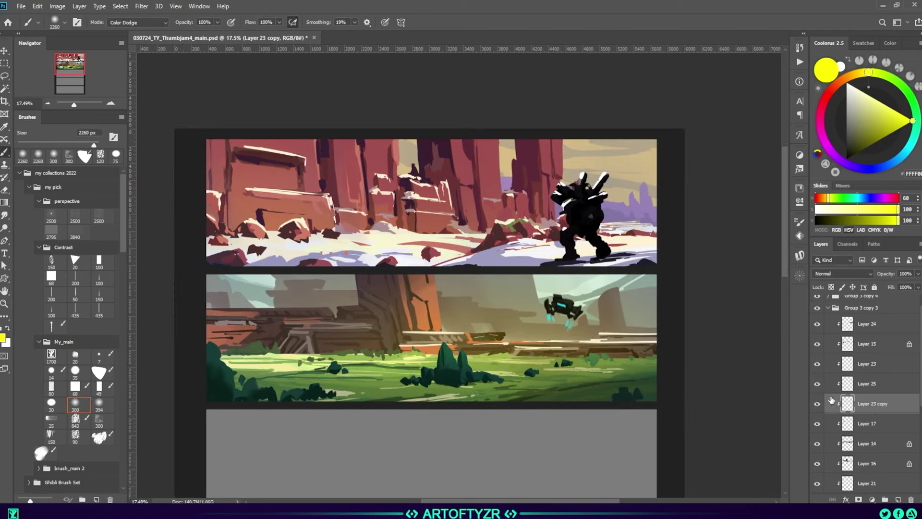
With the glow layer hidden, sample near-black and white colours from the ship and ledge.
left_click(816, 383)
scroll(510, 338, "up", 3)
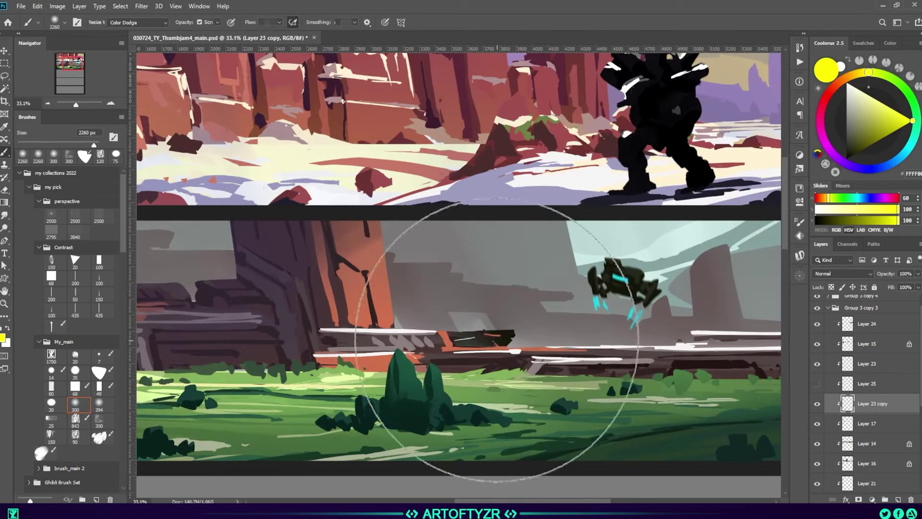
key("e")
key("b")
left_click(510, 339, "alt")
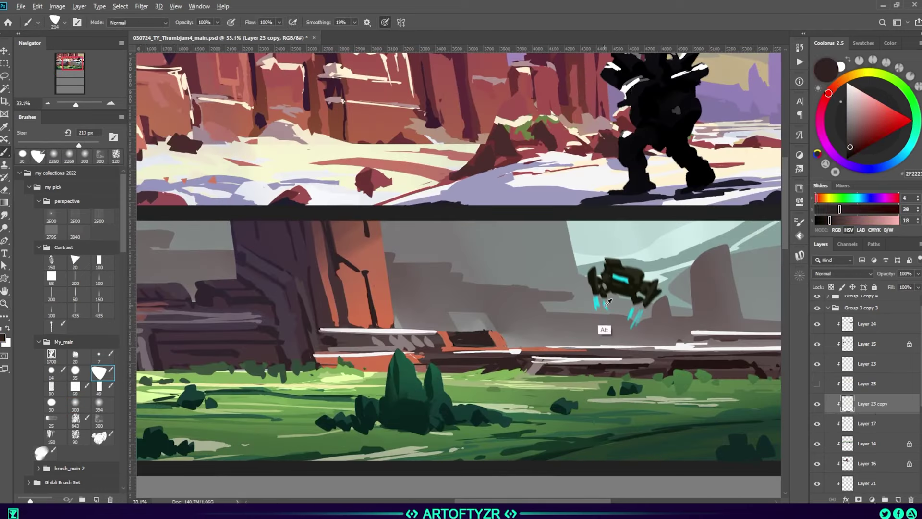
left_click(513, 349, "alt")
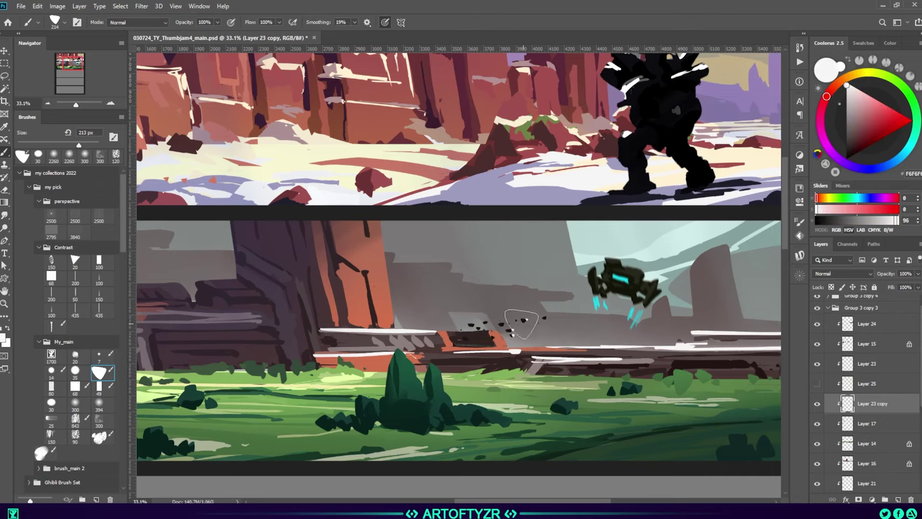
left_click(817, 383)
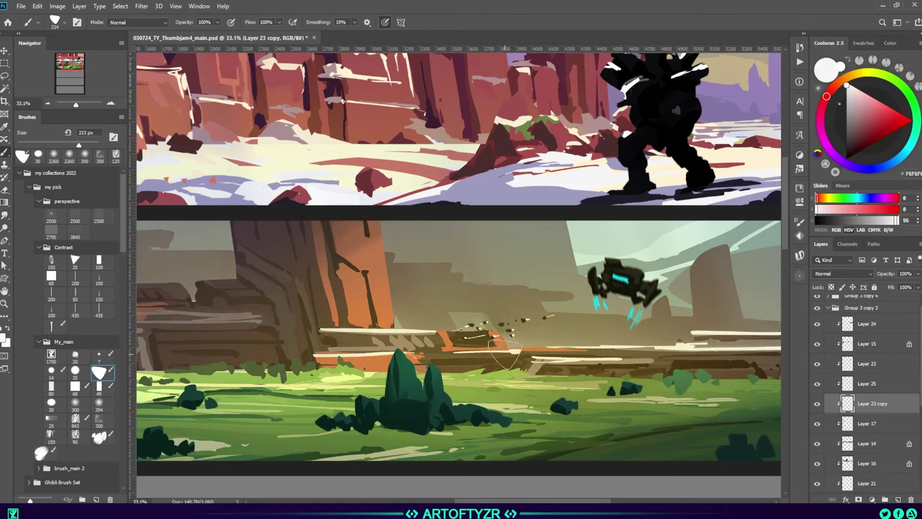
Sample dark purple and reddish-brown debris colours and make Layer 15 active.
key("e")
scroll(585, 384, "down", 5)
key("b")
left_click(455, 363, "ctrl")
left_click(456, 363, "alt")
left_click(485, 354, "alt")
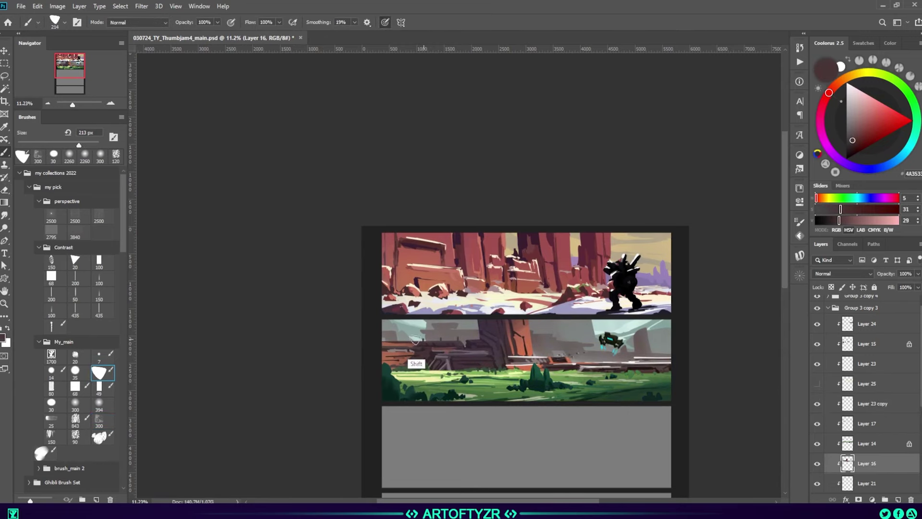
key("ctrl+z")
scroll(559, 434, "up", 2)
left_click(486, 259, "ctrl")
key("e")
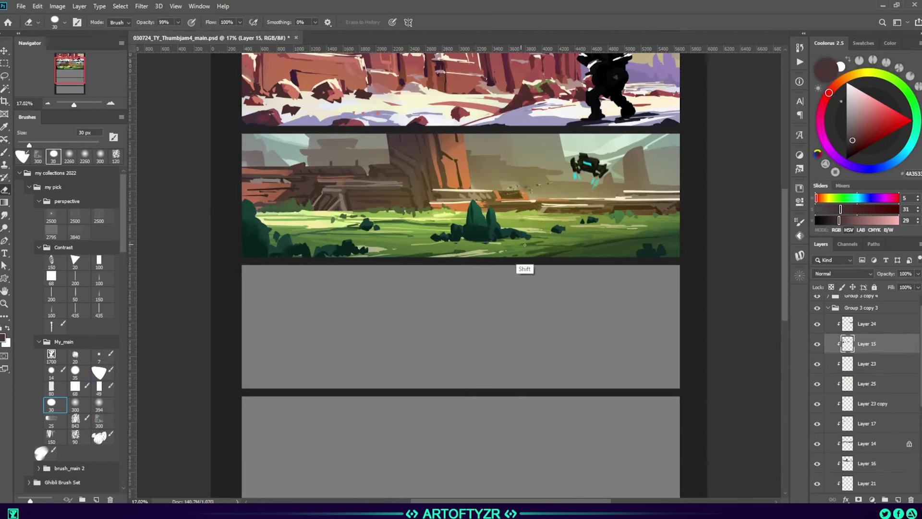
scroll(664, 265, "down", 3)
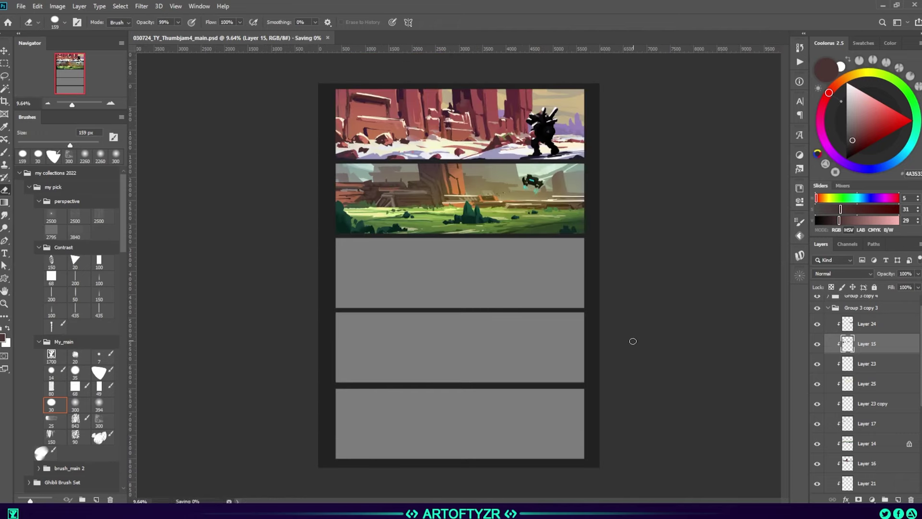
Transform the flying ship to the left of the panel with a slight tilt.
key("ctrl+t")
left_click_drag(528, 182, 415, 211)
left_click_drag(461, 173, 441, 177)
mouse_move(416, 214)
left_mouse_down()
mouse_move(394, 185)
mouse_move(413, 198)
left_mouse_up()
key("Return")
Add an empty layer and select Layers 23 and 26 together.
key("ctrl+alt+shift+n")
key("b")
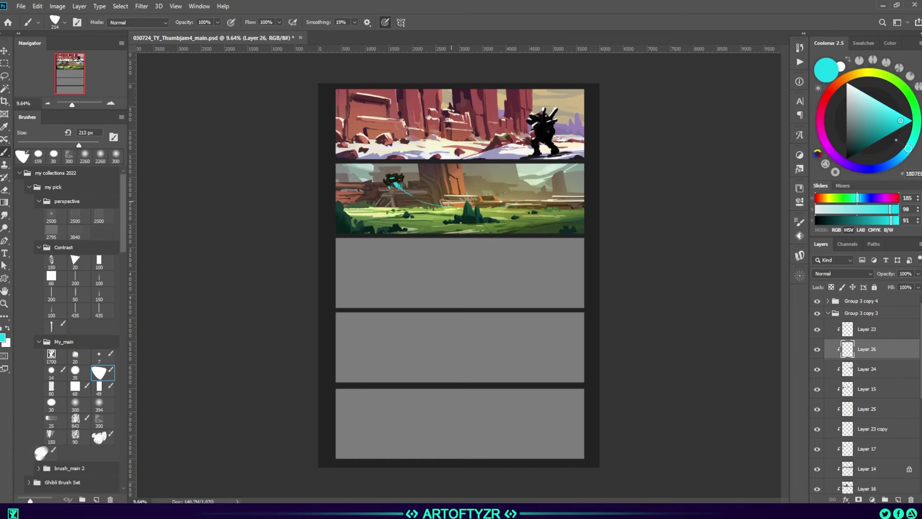
key("e")
left_click(871, 331)
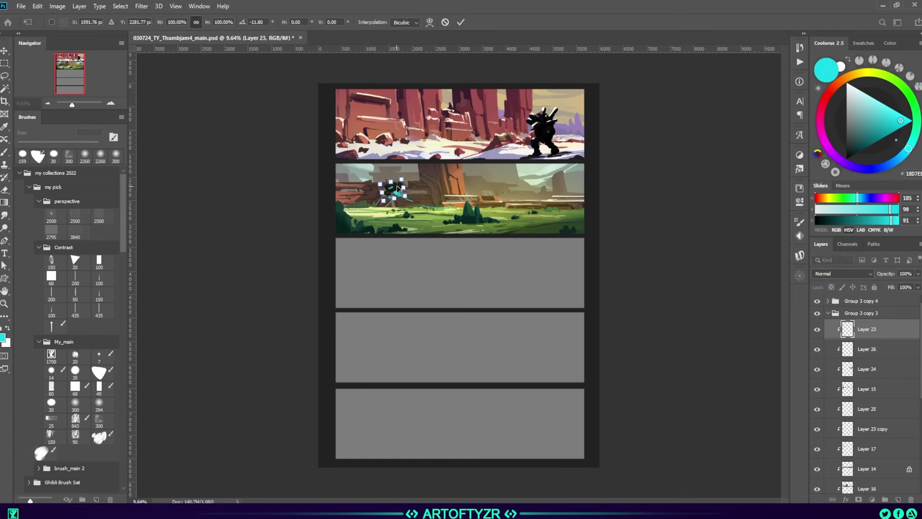
left_click(867, 348, "ctrl")
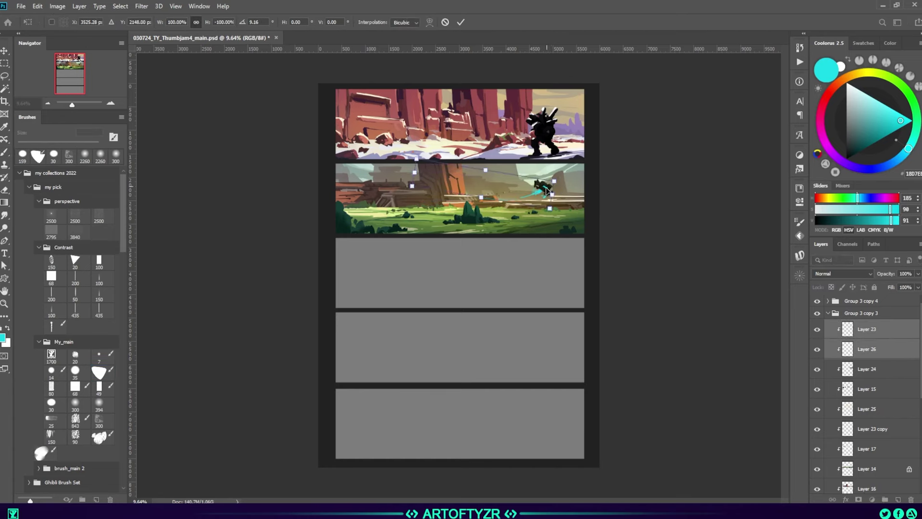
key("b")
Add a new layer in Vivid Light at 67% with Hue +72 to tint the canyon purple.
key("ctrl+alt+shift+n")
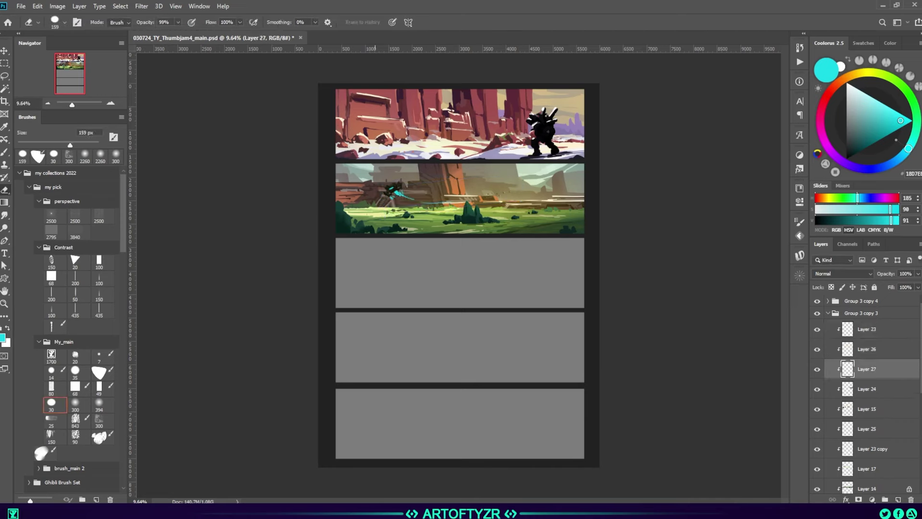
key("bracketright")
key("bracketright")
key("bracketright")
left_click(842, 273)
left_click(849, 320)
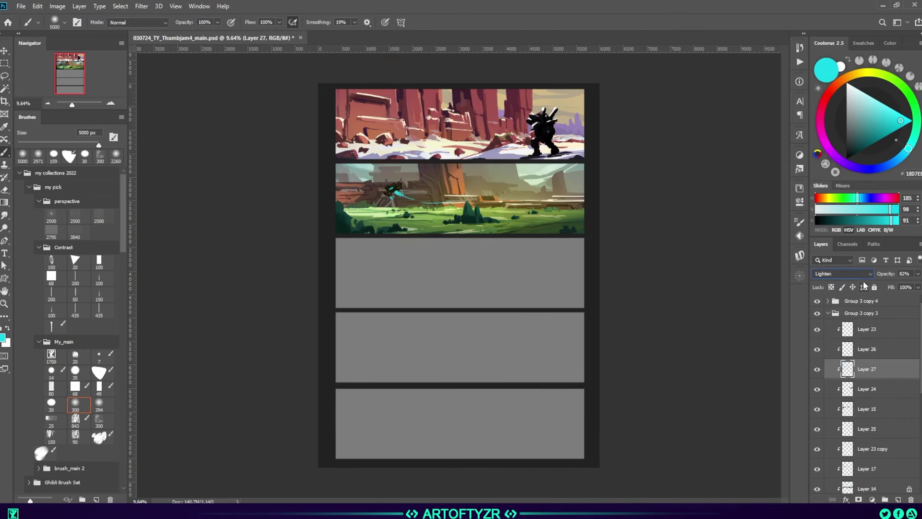
key("Down")
key("Down")
key("Down")
key("Down")
key("Down")
key("ctrl+u")
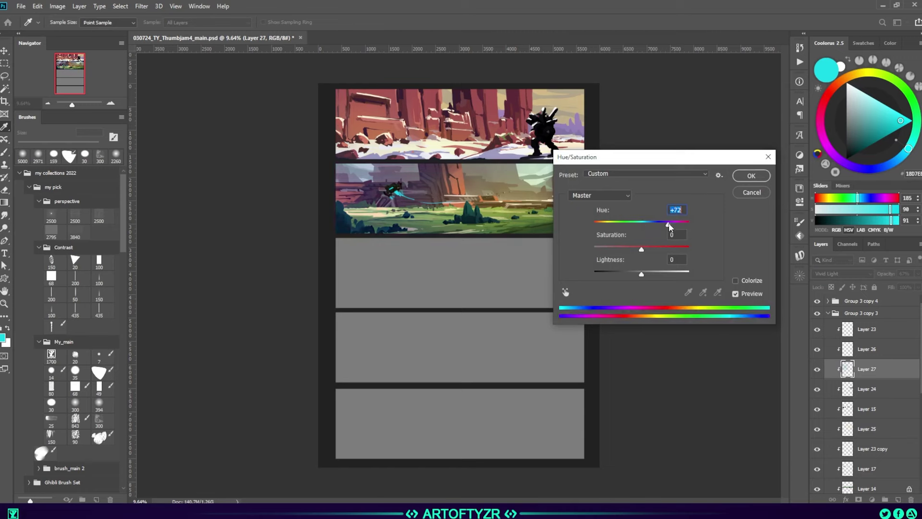
key("Return")
Collapse the second panel's layer group and select the empty third-panel layer.
key("b")
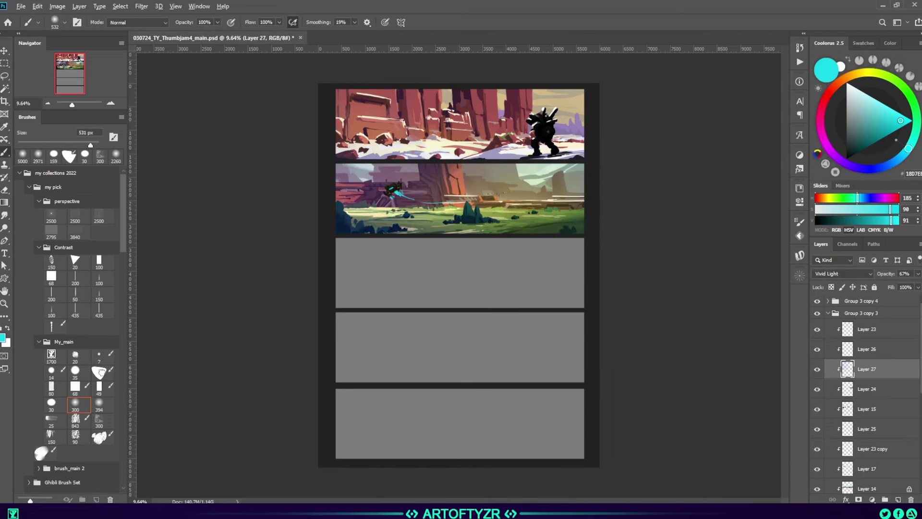
left_click(827, 312)
left_click(866, 341)
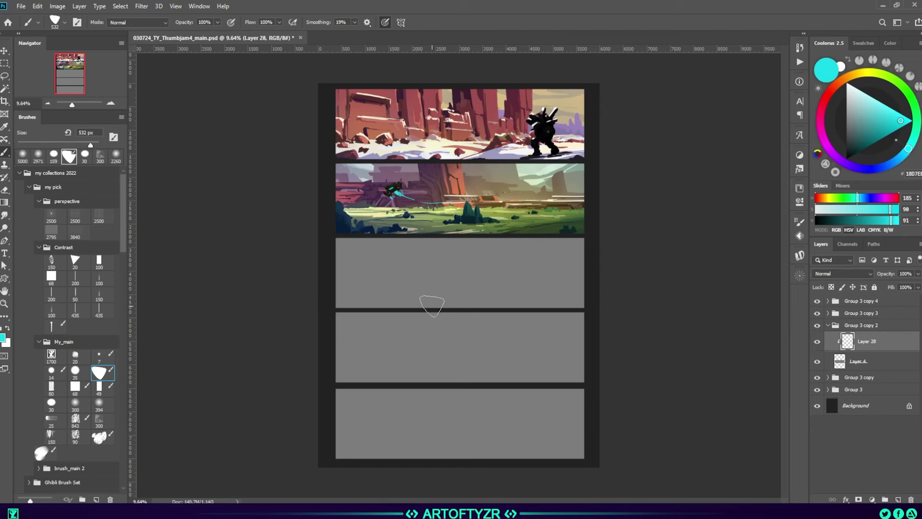
Block in the third panel's dark band, grey-teal strip, cyan water and grey ground.
left_click_drag(319, 293, 381, 295)
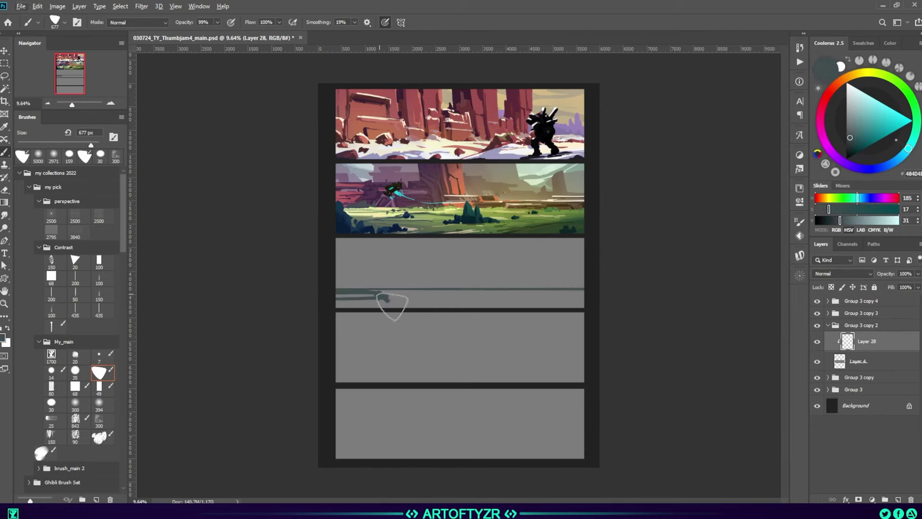
left_click(467, 296, "alt")
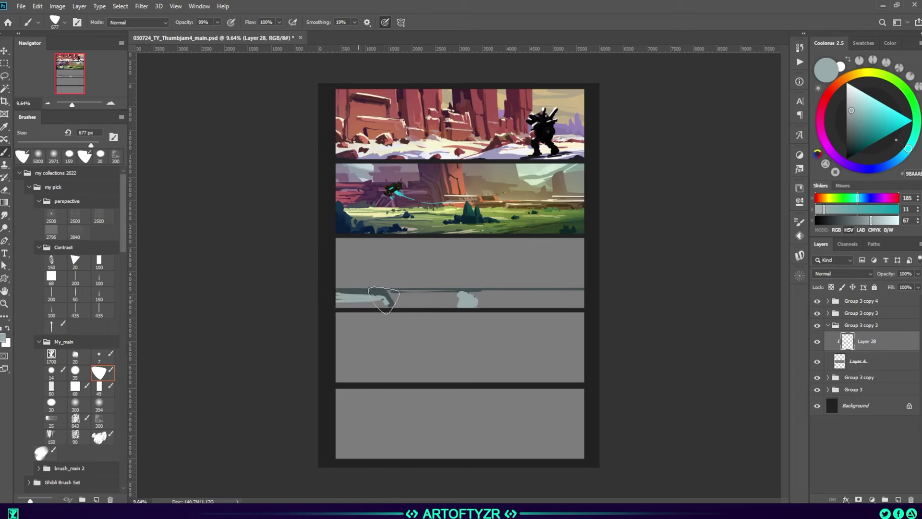
left_click_drag(501, 293, 526, 294)
left_click(463, 292, "alt")
left_click_drag(393, 301, 455, 302)
left_click(428, 298, "alt")
left_click_drag(384, 289, 584, 293)
left_click(460, 288, "alt")
left_click(570, 288, "shift")
left_click(575, 288, "alt")
Paint a tall dark grey-blue rock pillar with a band extending right and light edges.
left_click(490, 295, "alt")
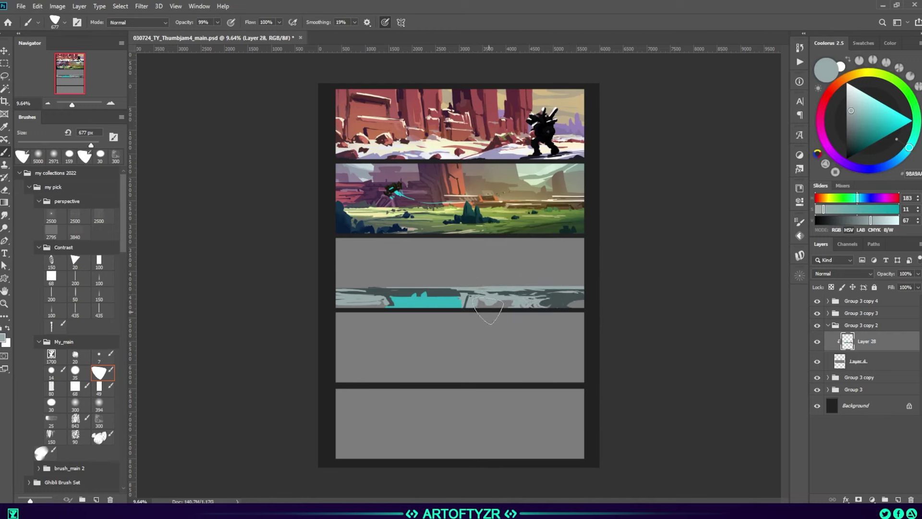
left_click(481, 309, "alt")
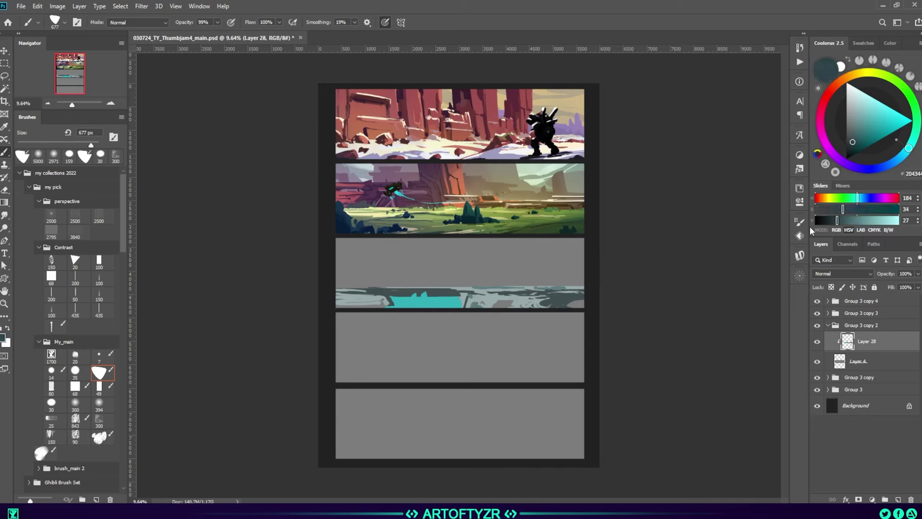
left_click_drag(477, 240, 499, 285)
mouse_move(456, 244)
left_mouse_down()
mouse_move(464, 284)
mouse_move(576, 245)
left_mouse_up()
left_click(461, 296, "alt")
left_click_drag(461, 240, 470, 285)
left_click(460, 276, "alt")
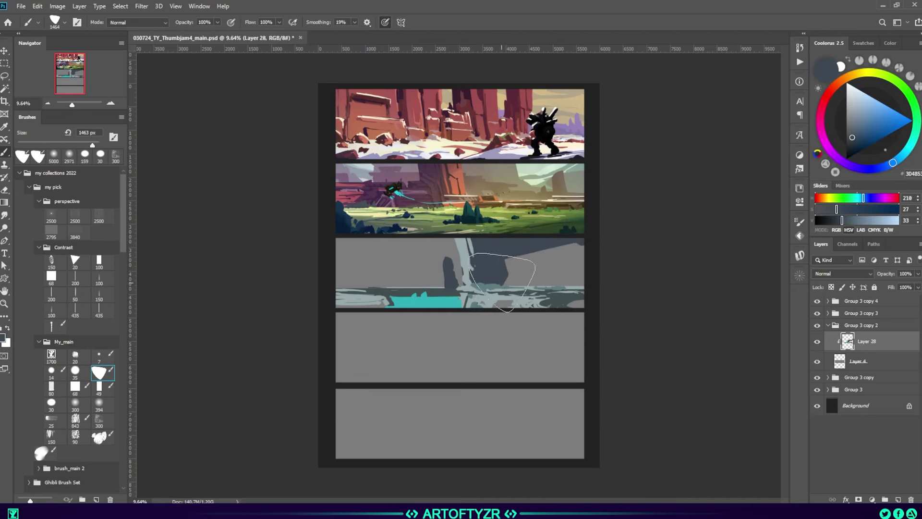
key("bracketleft")
key("bracketleft")
key("bracketleft")
left_click_drag(480, 249, 515, 258)
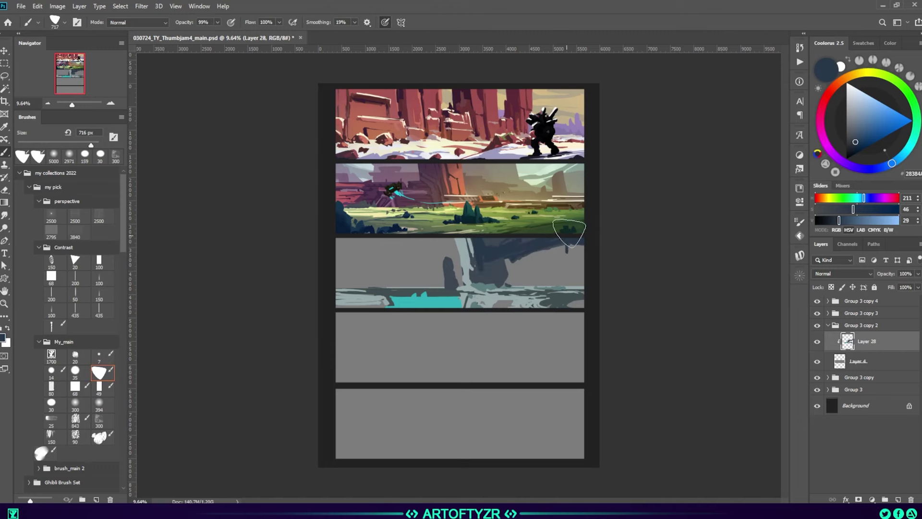
Add a green edge along the teal water and pick a grey-blue colour.
left_click(454, 302, "alt")
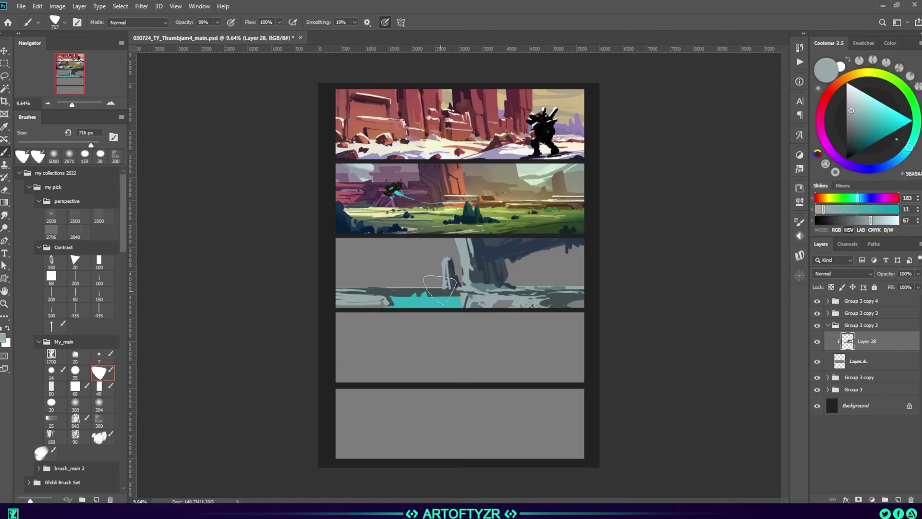
left_click(501, 215, "alt")
left_click_drag(339, 283, 420, 284)
left_click(438, 280, "alt")
left_click(408, 288, "alt")
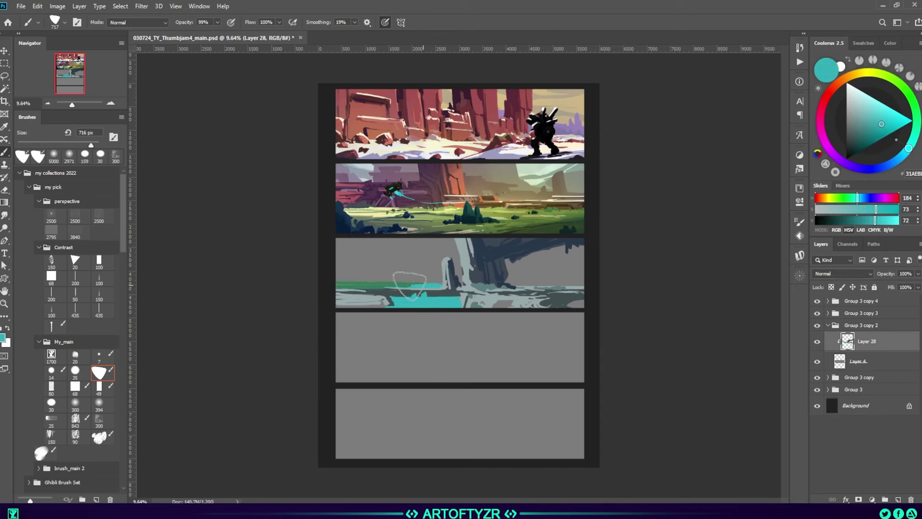
key("bracketright")
key("bracketright")
key("bracketright")
left_click(389, 278, "alt")
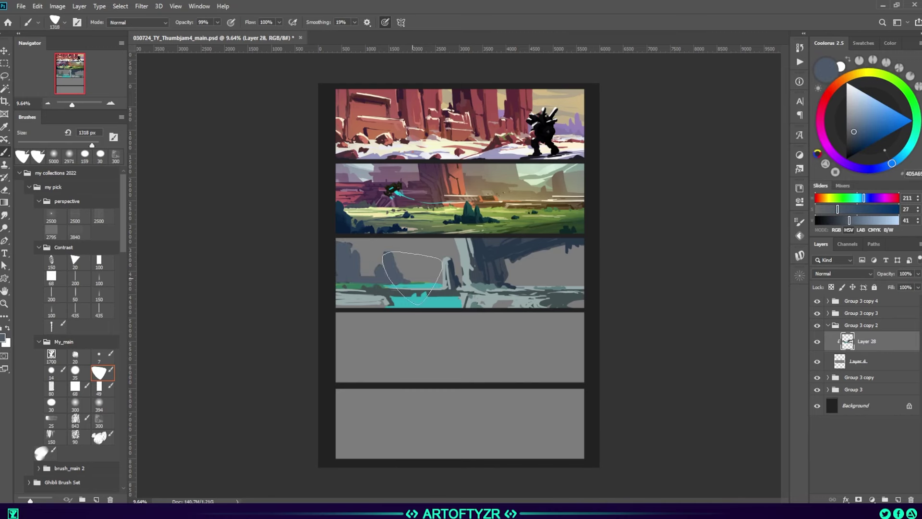
Add clipped Layer 29, choose a creature stamp brush and add a layer for the creature.
key("ctrl+shift+alt+n")
key("ctrl+bracketleft")
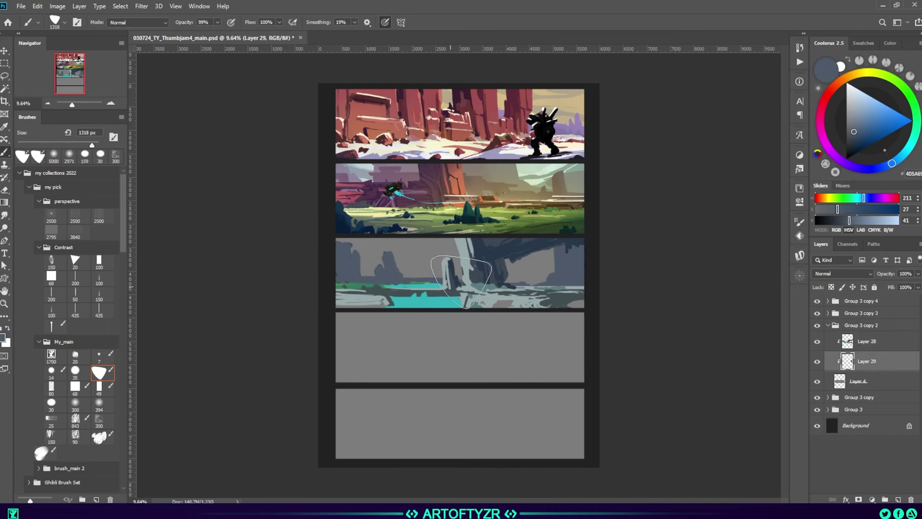
key("alt+bracketright")
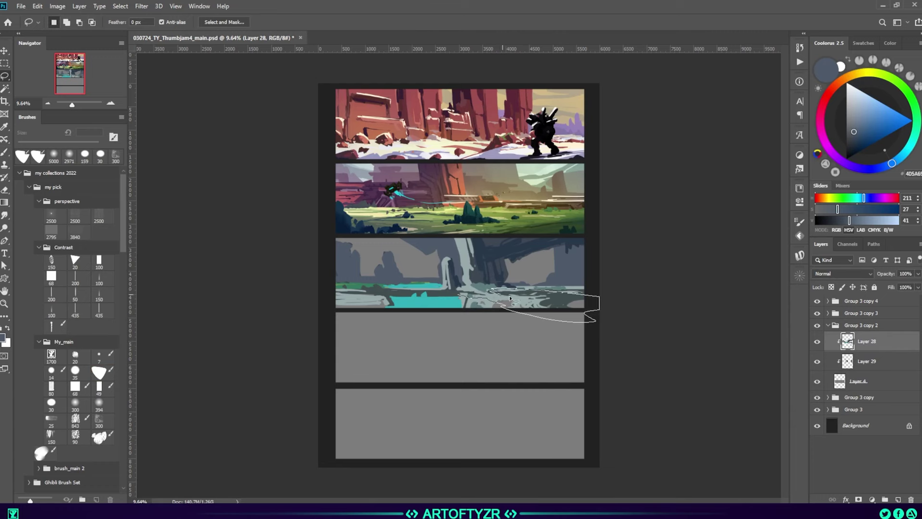
left_click(75, 403)
left_click(516, 280, "alt")
key("period")
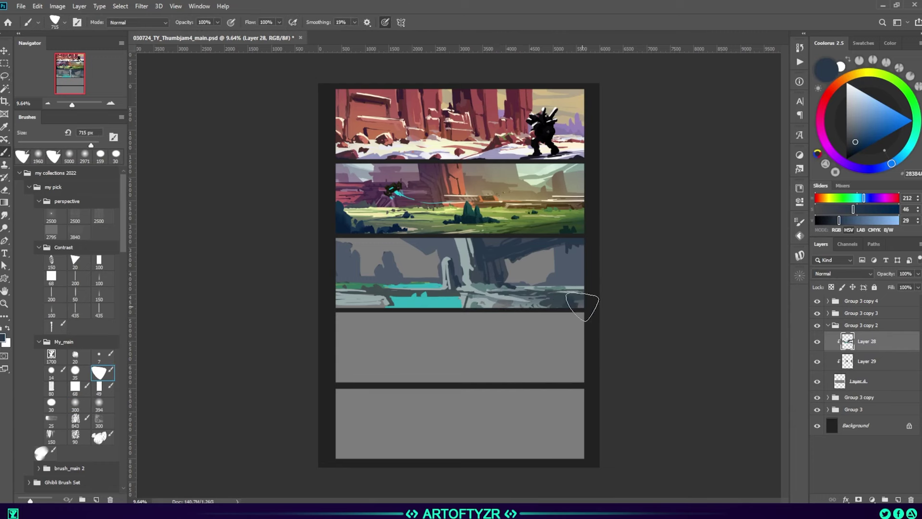
right_click(494, 283)
key("ctrl+shift+alt+n")
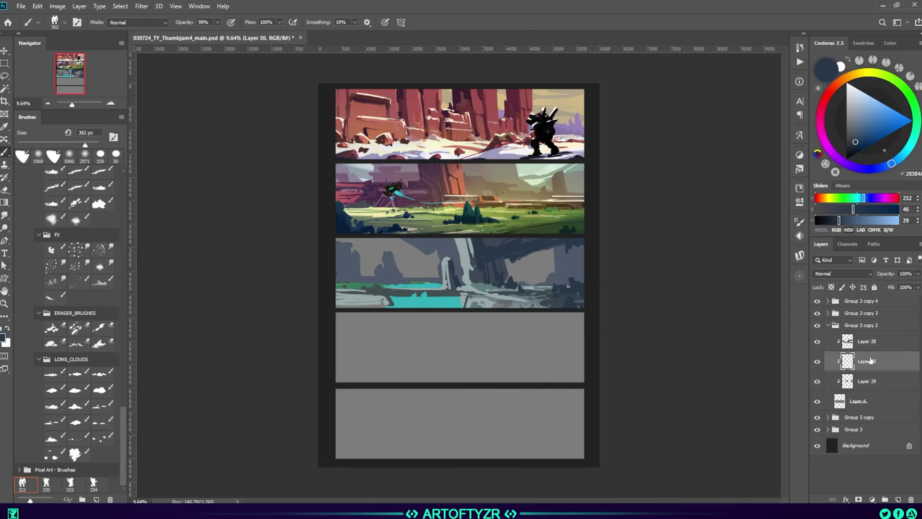
Stamp a small dark creature in the third panel and recolour it light grey.
left_click(525, 290)
key("slash")
key("period")
left_click(522, 287, "alt")
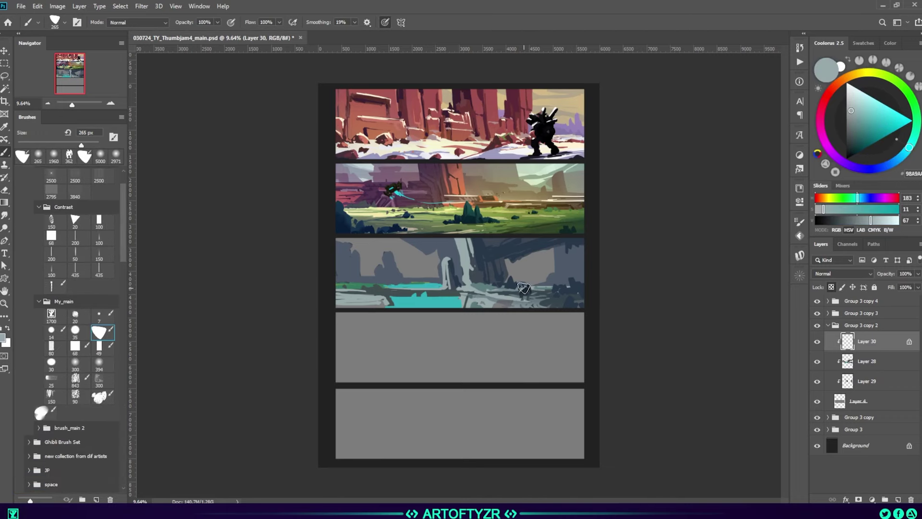
scroll(523, 290, "up", 5)
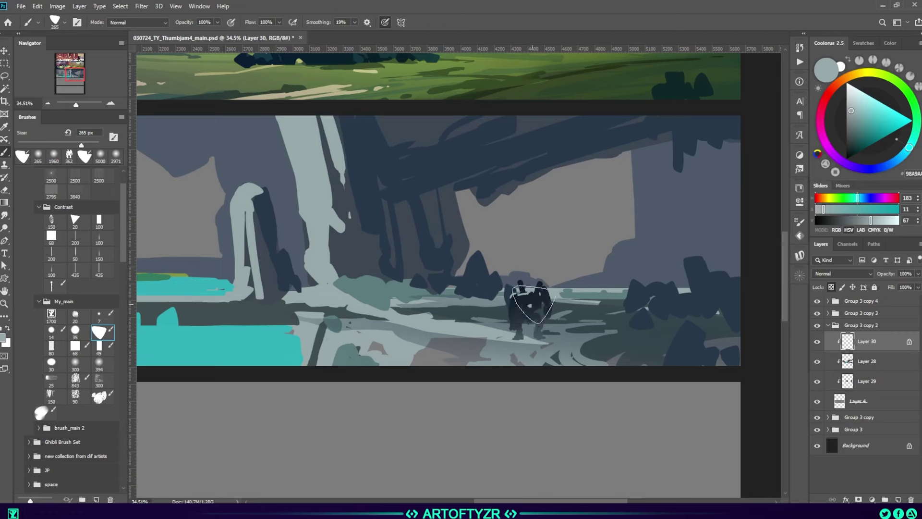
left_click(52, 362)
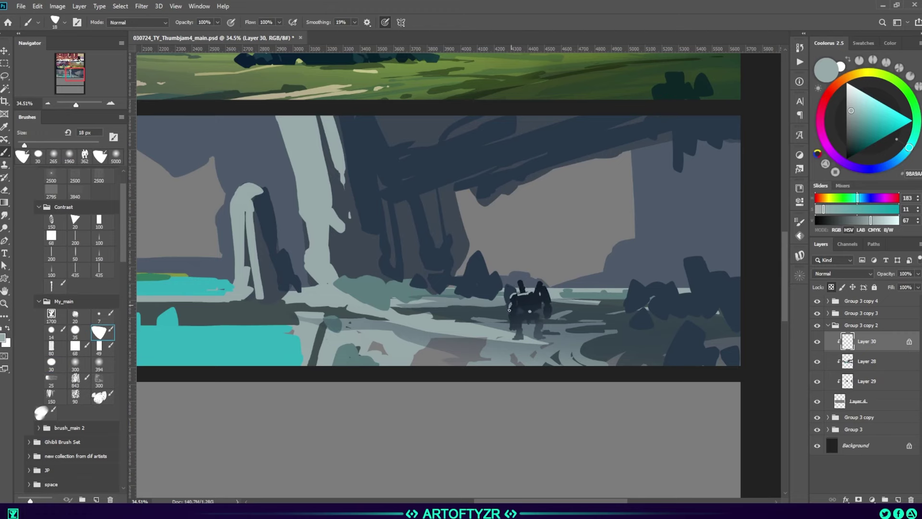
scroll(571, 346, "down", 2)
Add a layer under the creature and pick dark blue and grey-blue colours for the rocks.
key("ctrl+shift+alt+n")
left_click(576, 336, "alt")
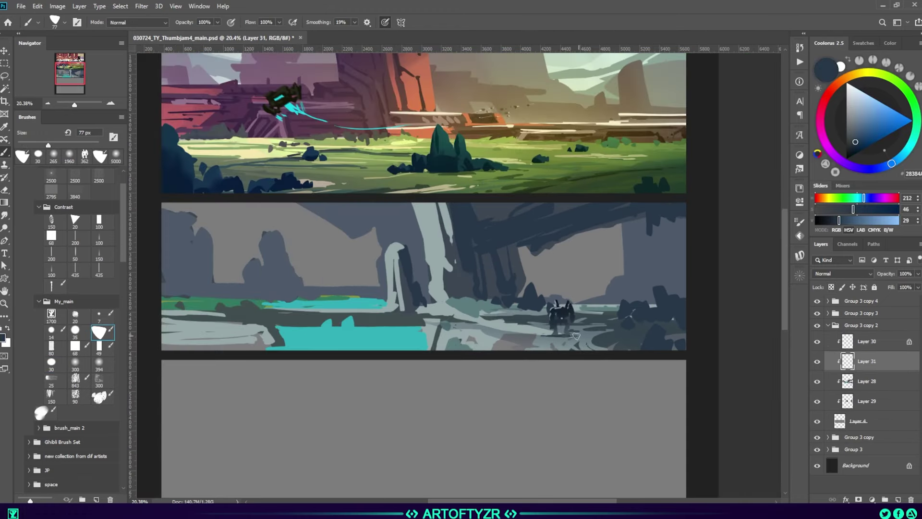
scroll(571, 335, "down", 2)
key("l")
key("alt+bracketleft")
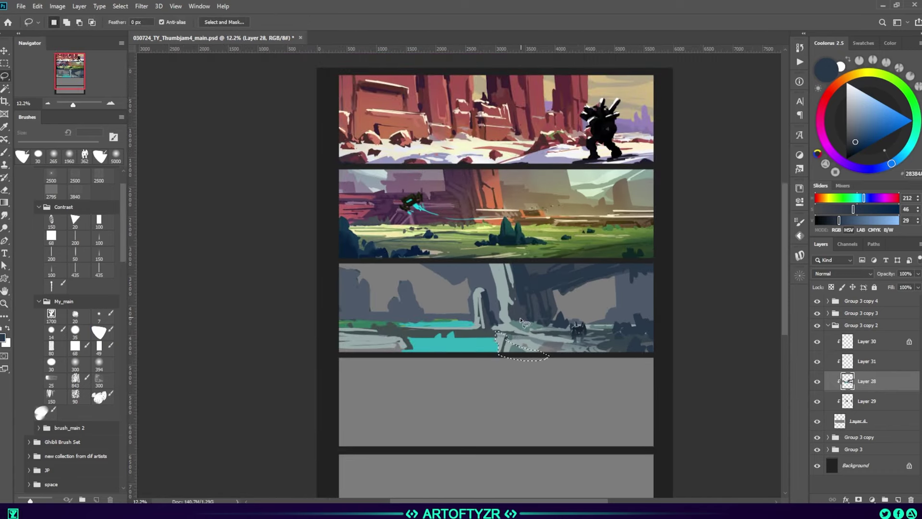
key("b")
left_click(526, 351, "alt")
Lasso the teal water strip and darken its bottom with dark teal.
left_click(476, 345, "alt")
key("l")
mouse_move(402, 353)
left_mouse_down()
mouse_move(497, 336)
mouse_move(402, 350)
left_mouse_up()
key("b")
left_click(99, 237)
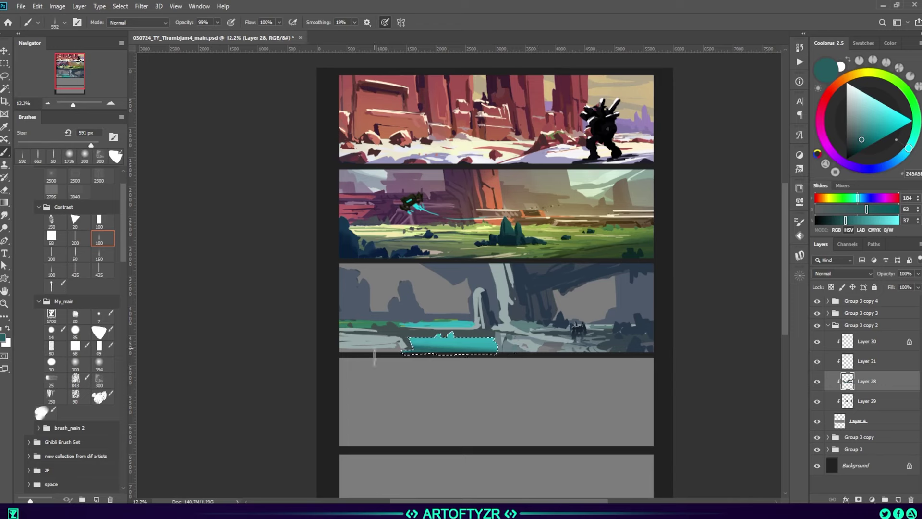
key("ctrl+d")
Paint over the third panel's left rock silhouettes in grey with the triangle brush.
left_click(99, 332)
left_click(481, 291, "alt")
left_click(511, 319, "alt")
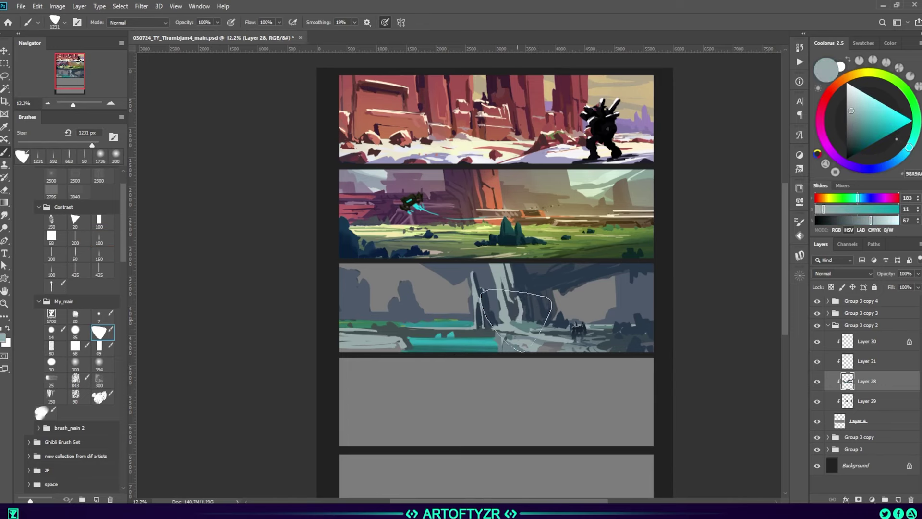
left_click(473, 348, "alt")
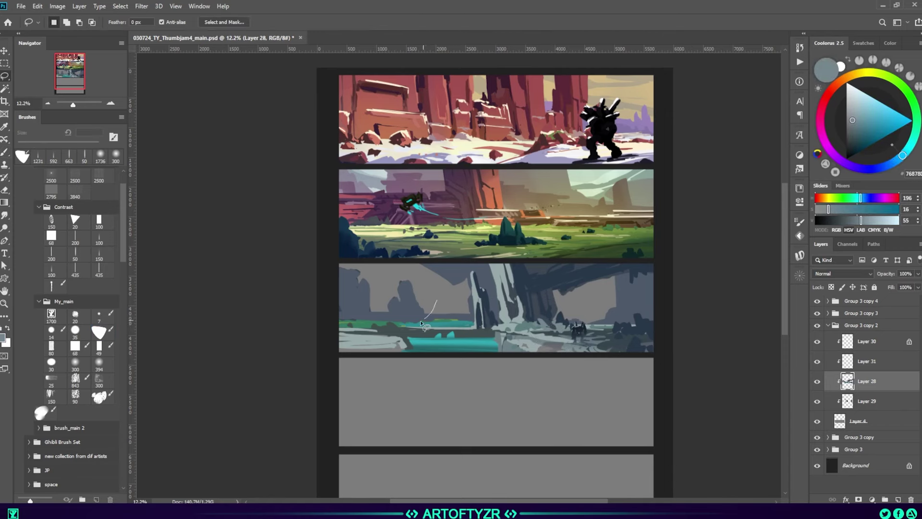
left_click_drag(422, 292, 355, 298)
left_click(438, 317, "alt")
Paint green ground in the third panel's lower left on the upper clipped layer.
key("alt+bracketleft")
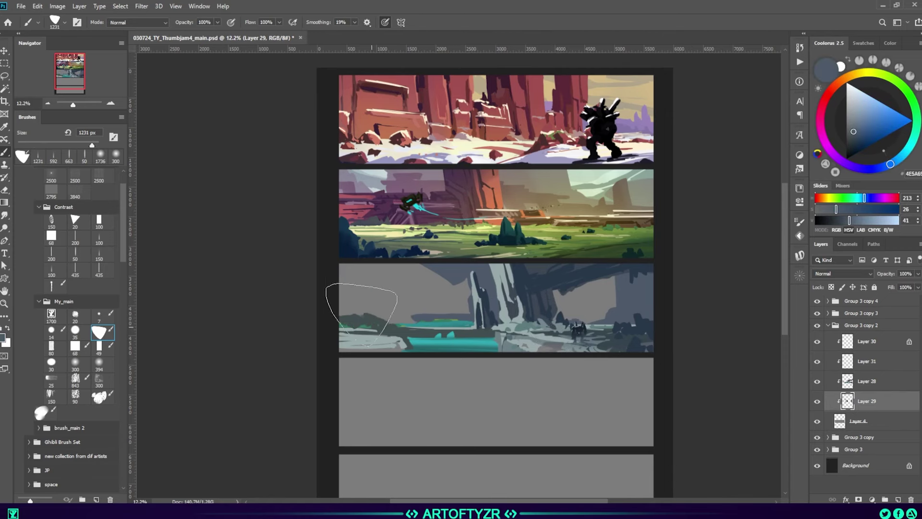
key("alt+bracketright")
key("e")
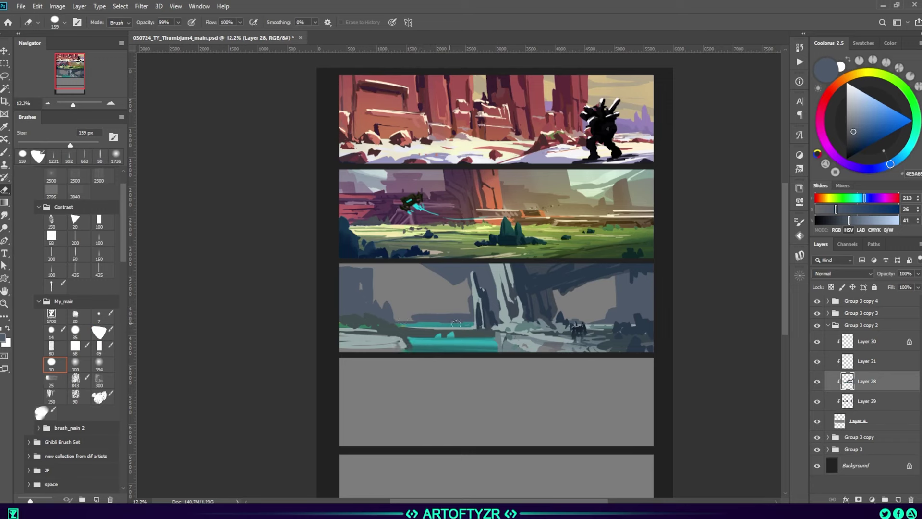
key("b")
left_click(454, 347, "alt")
left_click(422, 339, "alt")
left_click_drag(384, 312, 360, 324)
Add a clipped layer below Layer 29 and pick a mid grey for blocking shapes.
left_click(390, 342, "alt")
mouse_move(432, 345)
left_mouse_down()
mouse_move(403, 338)
mouse_move(440, 327)
left_mouse_up()
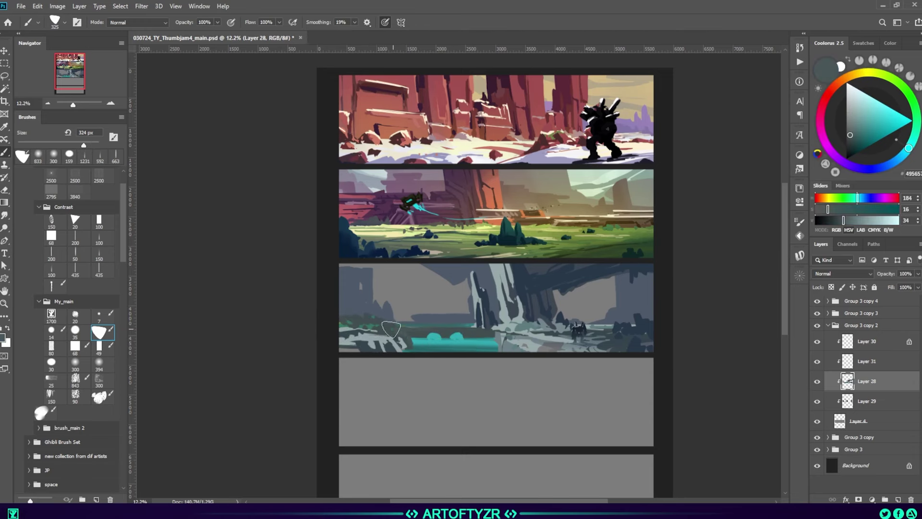
key("alt+bracketleft")
left_click(358, 288, "alt")
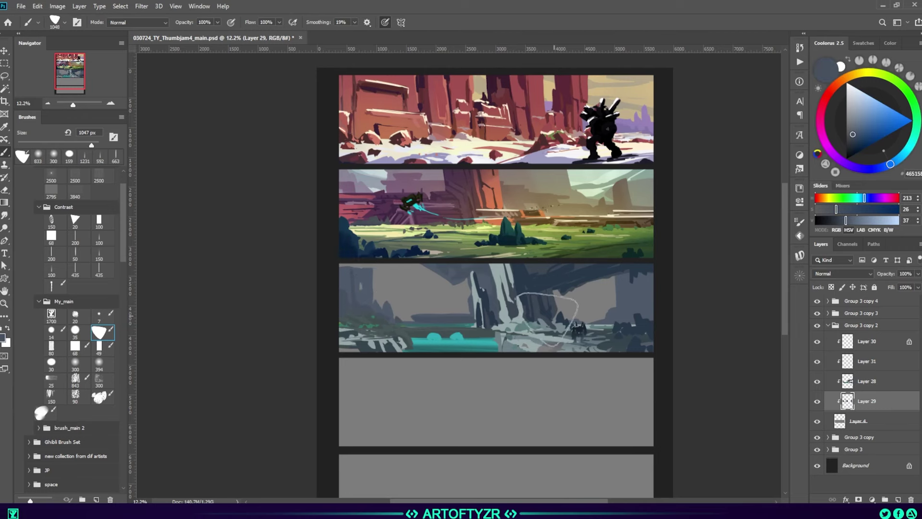
key("ctrl+shift+alt+n")
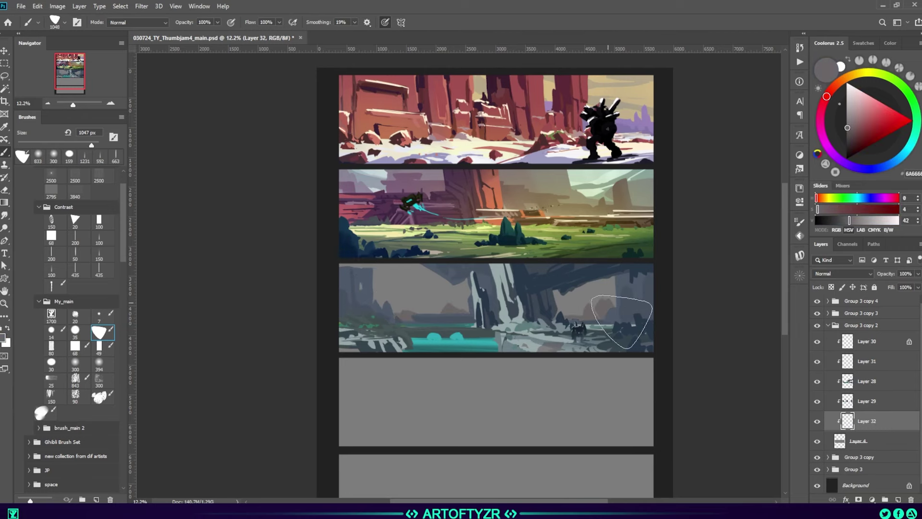
left_click(367, 301, "alt")
Add more grey shape layers under Layers 32 and 28 and tint the third panel teal.
key("ctrl+shift+alt+n")
left_click(410, 294, "alt")
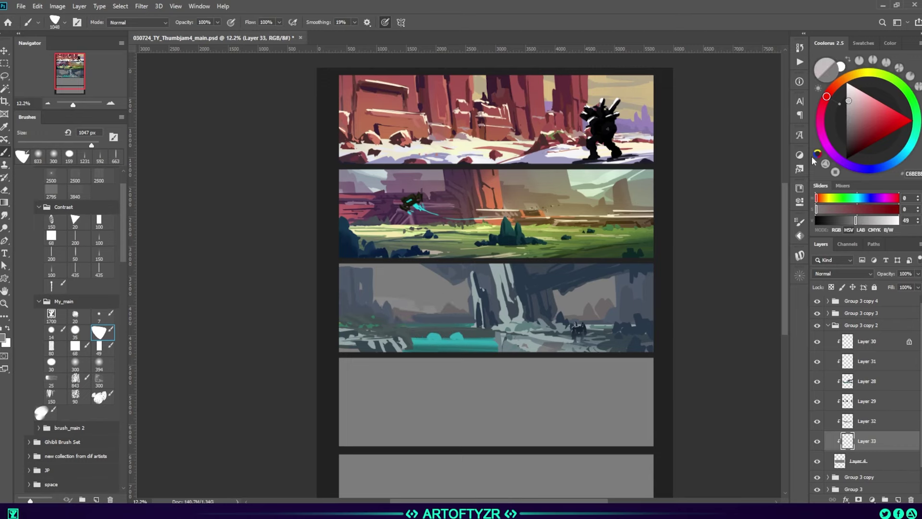
left_click(567, 312, "alt")
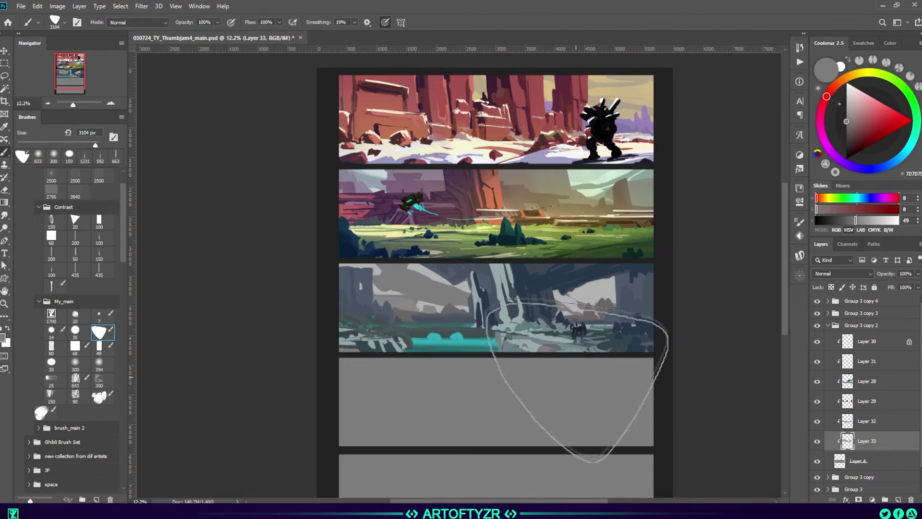
scroll(624, 368, "down", 1, "alt")
left_click(867, 401)
key("ctrl+shift+alt+n")
left_click(470, 345, "alt")
Lasso the right ruins on Layer 28 along the ground line, then clear the selection.
left_click(418, 350)
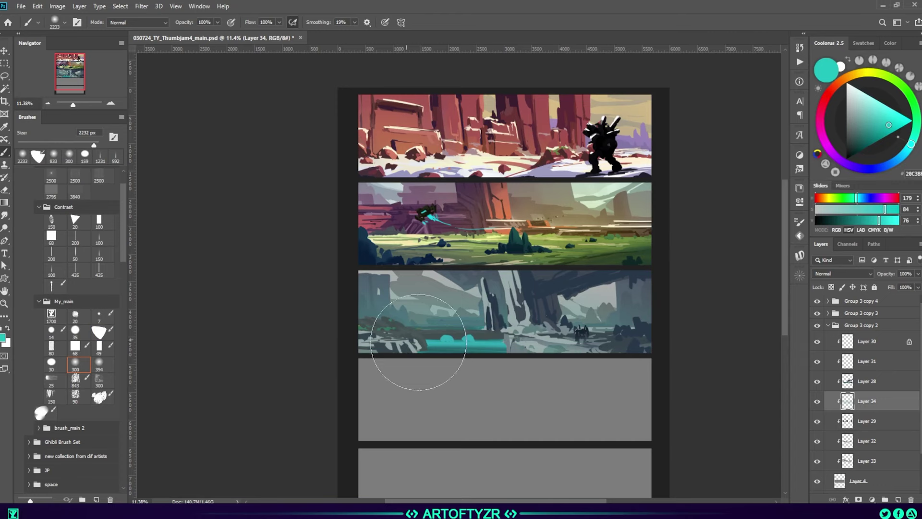
key("alt+bracketright")
key("l")
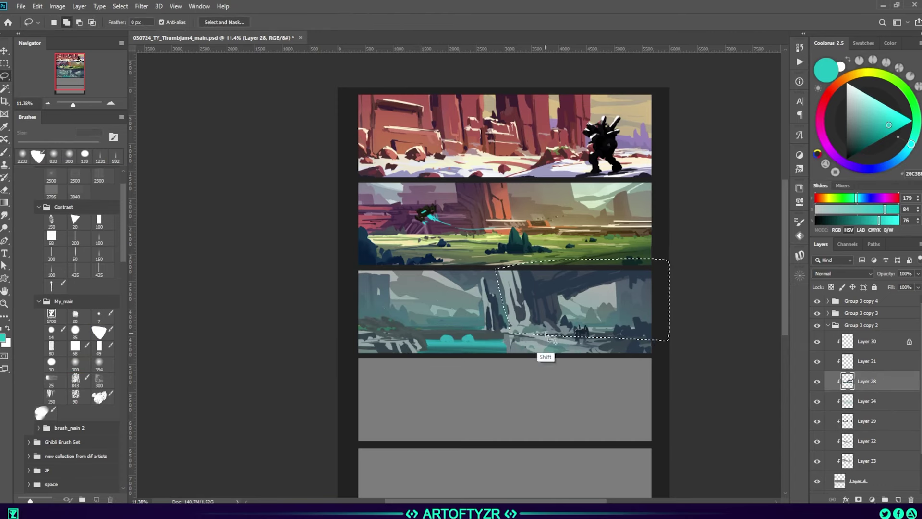
left_click_drag(537, 340, 644, 346)
key("ctrl+d")
key("b")
key("l")
key("b")
Paint dark blue inside a small selection at the third panel's left edge.
mouse_move(364, 306)
left_mouse_down()
mouse_move(375, 346)
mouse_move(365, 336)
left_mouse_up()
left_click(369, 313, "alt")
left_click(355, 319, "alt")
left_click(391, 363, "alt")
left_click(75, 364)
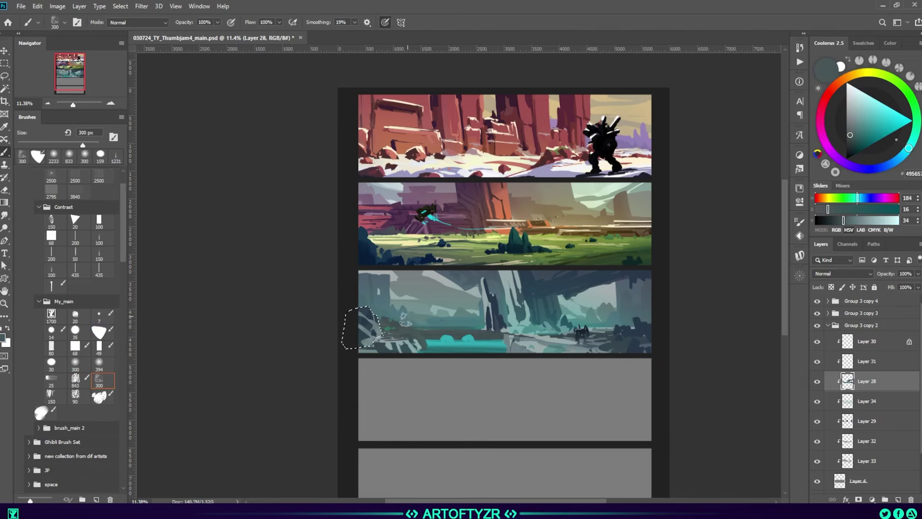
key("ctrl+d")
scroll(606, 326, "down", 3)
scroll(694, 387, "up", 2)
Paint broad green strokes over the third panel, hue-shift them, and set Lighter Color.
key("ctrl+shift+alt+n")
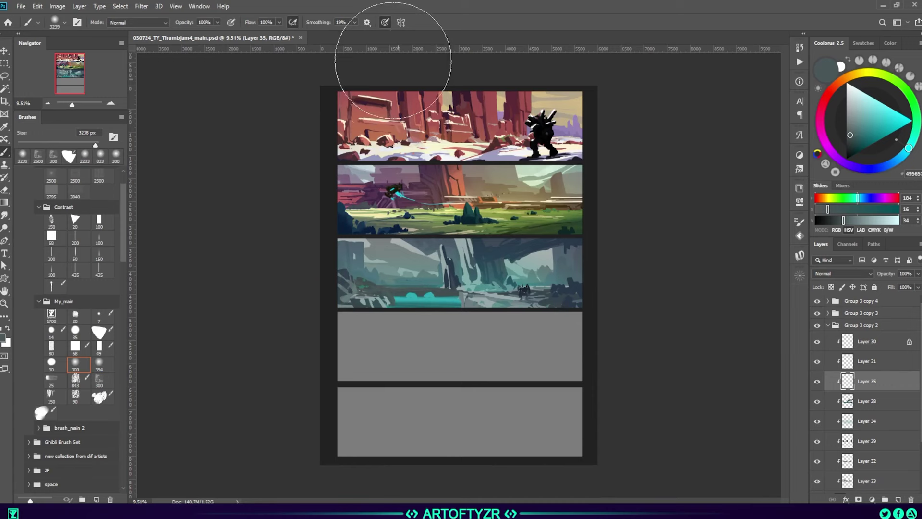
mouse_move(399, 288)
left_mouse_down()
mouse_move(526, 319)
mouse_move(391, 336)
mouse_move(491, 294)
left_mouse_up()
key("ctrl+u")
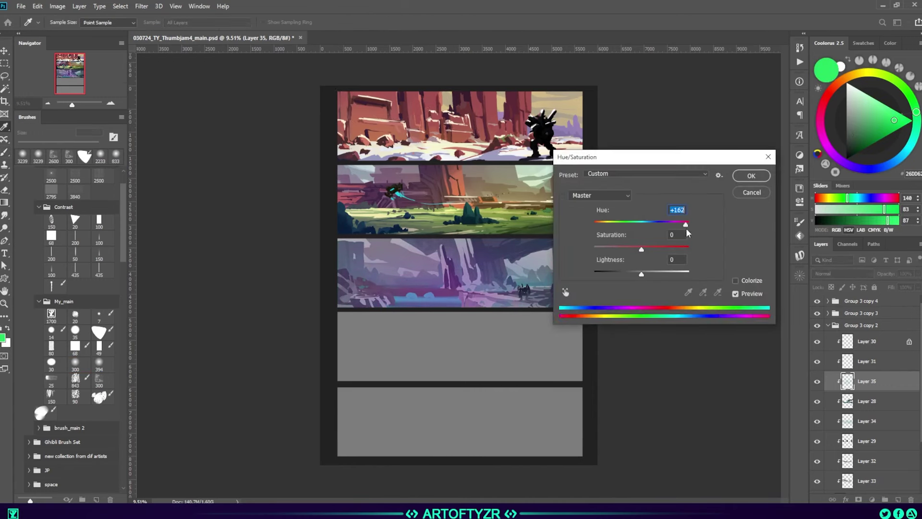
left_click_drag(679, 211, 668, 212)
key("Return")
left_click(840, 273)
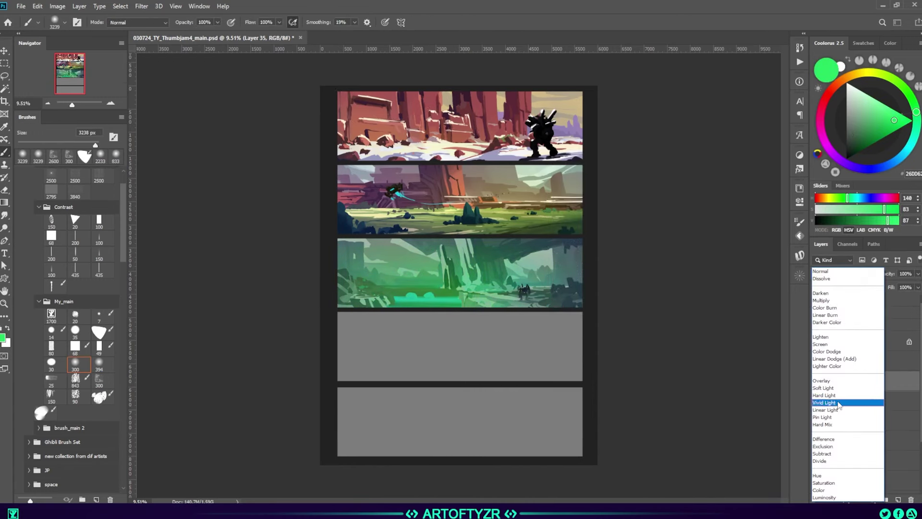
left_click(832, 367)
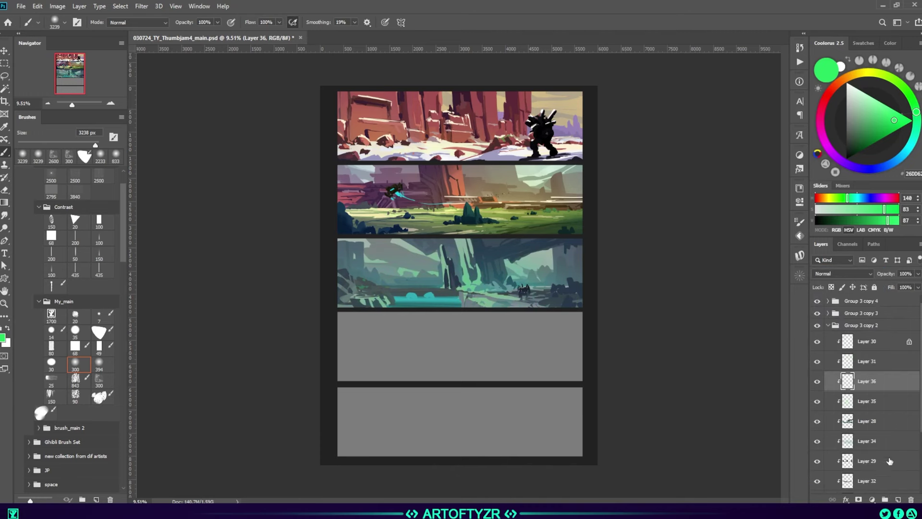
Add a Hue-mode tint layer, then Layer 37 in the fourth panel's group.
key("ctrl+shift+alt+n")
left_click(840, 273)
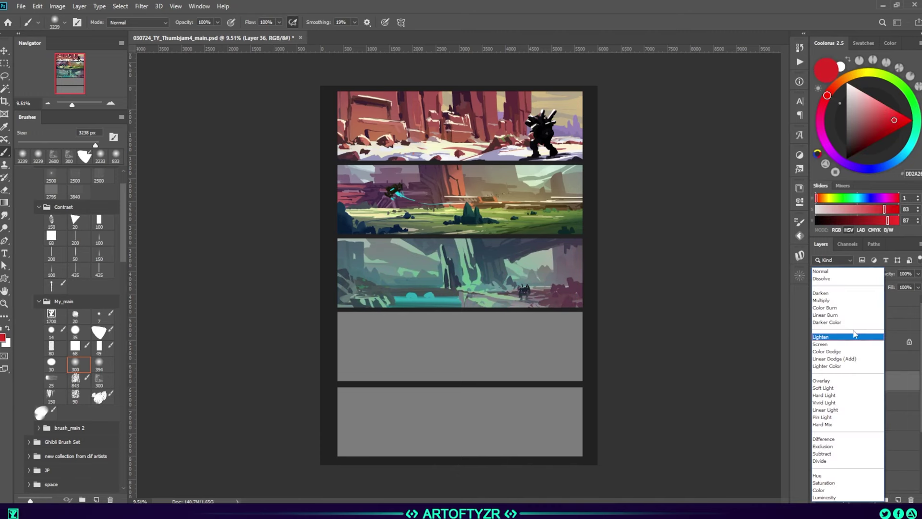
left_click(825, 476)
left_click(828, 325)
left_click(897, 499)
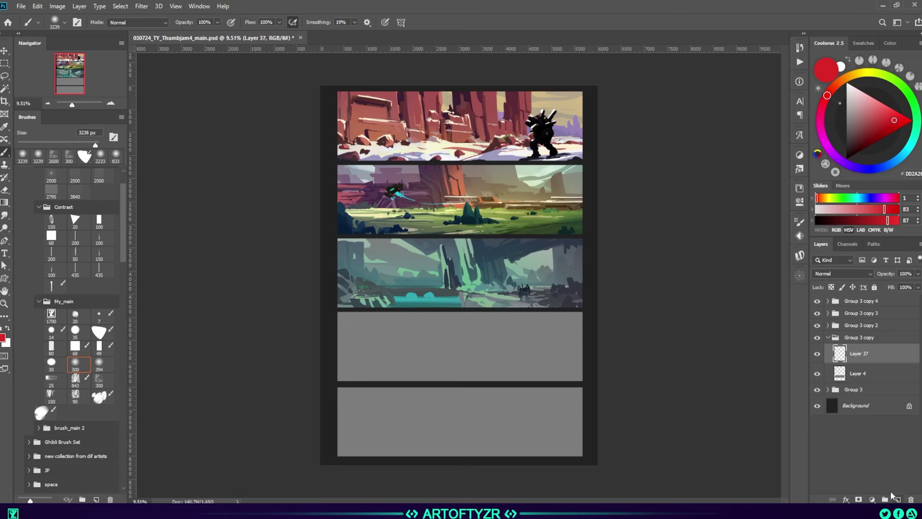
Block pink-red rock across panel four and a tan ground strip on a clipped layer.
left_click(99, 332)
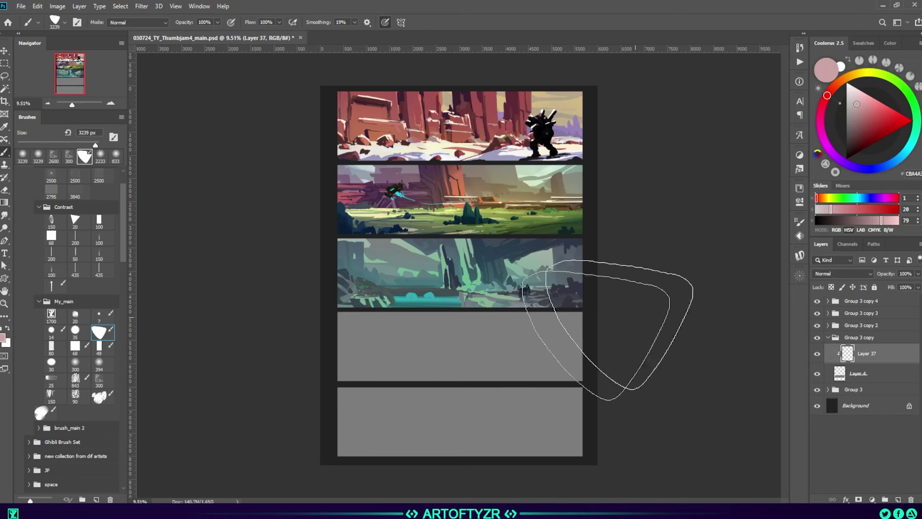
left_click_drag(346, 399, 576, 393)
mouse_move(341, 336)
left_mouse_down()
mouse_move(367, 360)
mouse_move(381, 340)
mouse_move(436, 370)
mouse_move(535, 346)
mouse_move(585, 350)
mouse_move(379, 360)
mouse_move(473, 369)
left_mouse_up()
key("ctrl+alt+shift+n")
mouse_move(338, 368)
left_mouse_down()
mouse_move(493, 364)
mouse_move(566, 380)
left_mouse_up()
left_click_drag(371, 372, 407, 375)
left_click_drag(508, 369, 512, 370)
Paint yellow-green grass along panel four's lower left and touch up rock and ground colours.
left_click(871, 72)
left_click(875, 122)
left_click_drag(339, 367, 432, 372)
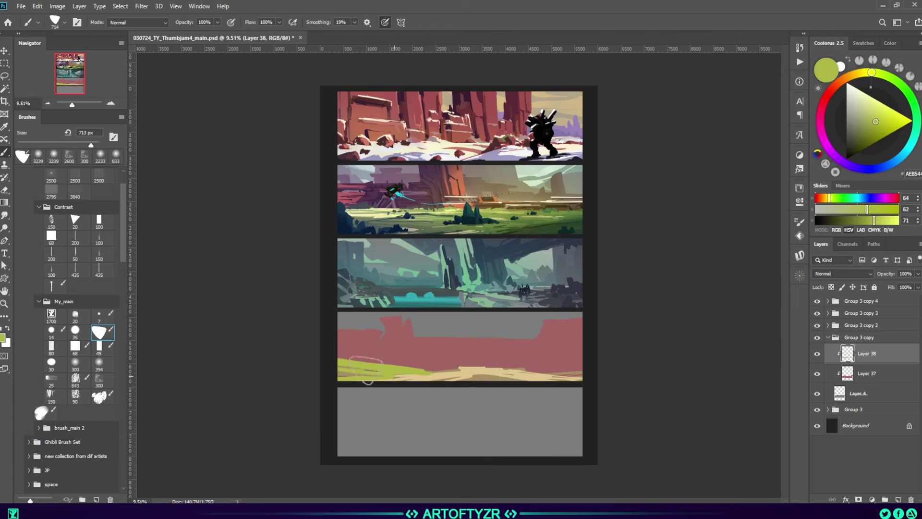
left_click(390, 358, "alt")
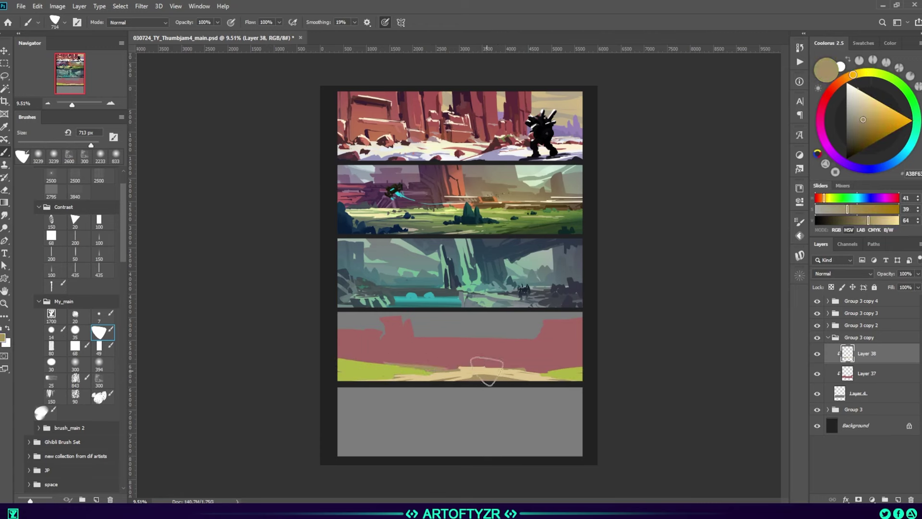
key("alt+bracketleft")
left_click(499, 349, "alt")
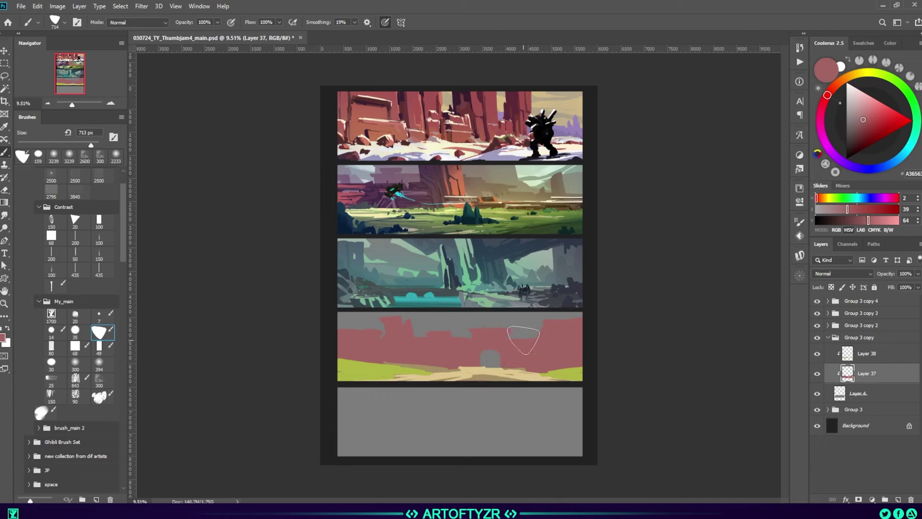
key("alt+bracketright")
left_click(488, 367, "alt")
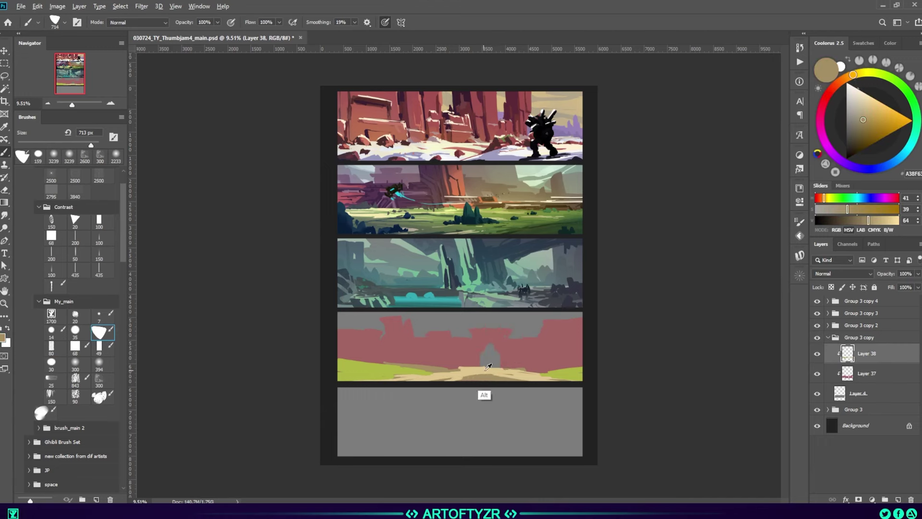
Lay a light tan to near-white path along the bottom, dab pink into the grass, and add Layer 39.
left_click_drag(480, 374, 509, 379)
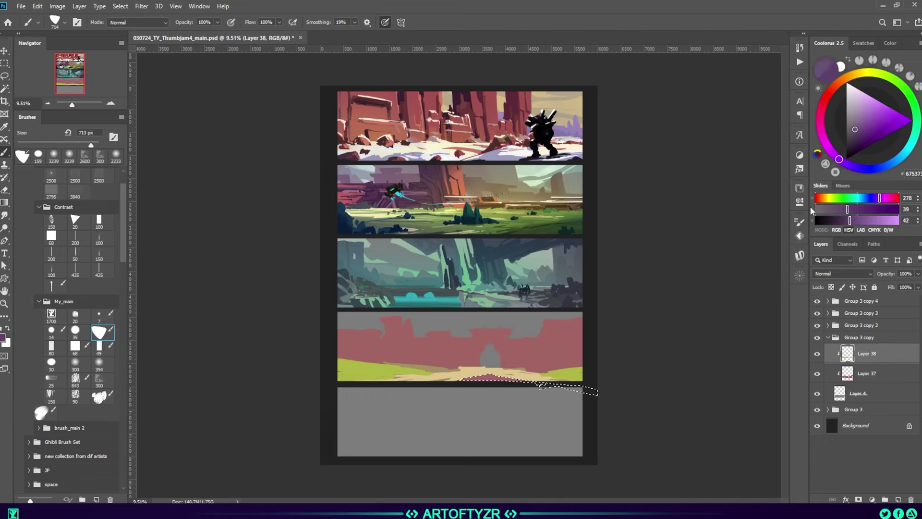
left_click(489, 370, "alt")
left_click_drag(596, 384, 491, 374)
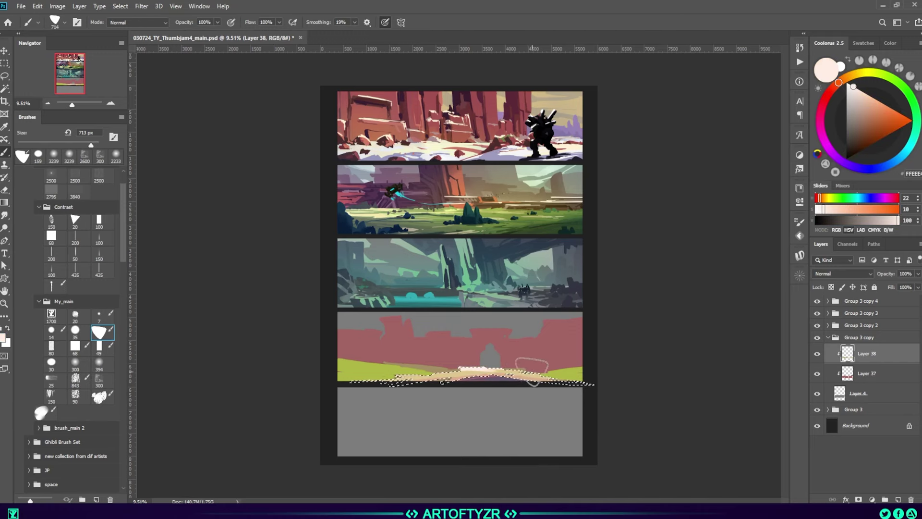
left_click_drag(353, 382, 575, 380)
key("ctrl+d")
left_click(430, 373, "alt")
left_click_drag(413, 373, 379, 380)
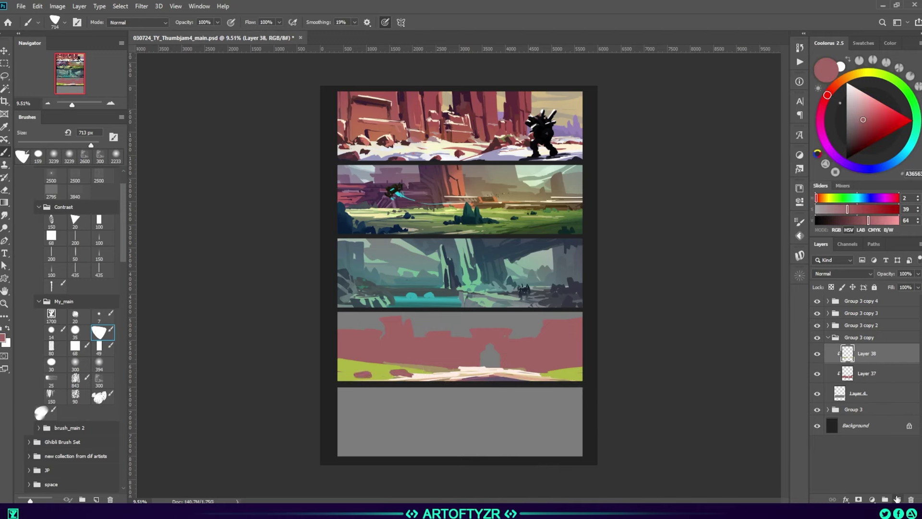
left_click(896, 496)
left_click(364, 353, "alt")
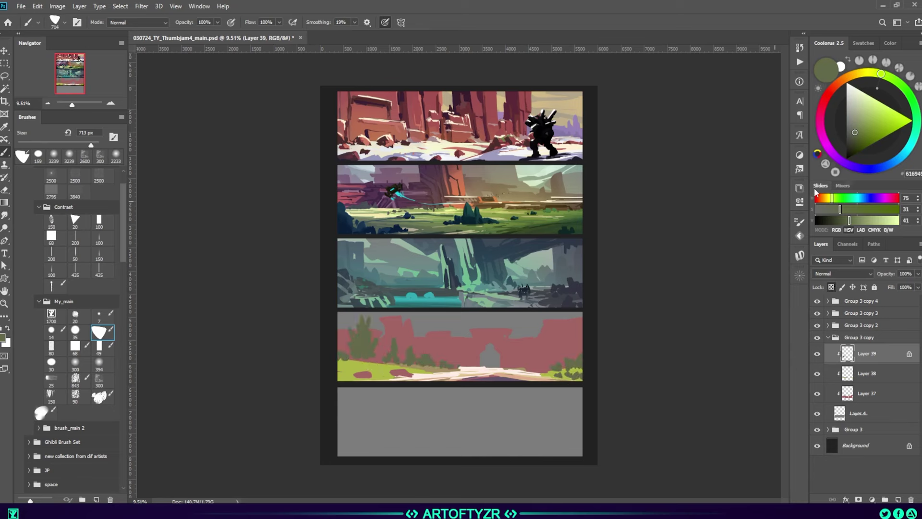
Paint near-black and dark green trees at panel four's left with a smaller brush.
right_click(434, 242)
scroll(528, 384, "up", 2)
double_click(480, 374)
mouse_move(355, 329)
left_mouse_down()
mouse_move(353, 359)
mouse_move(372, 353)
left_mouse_up()
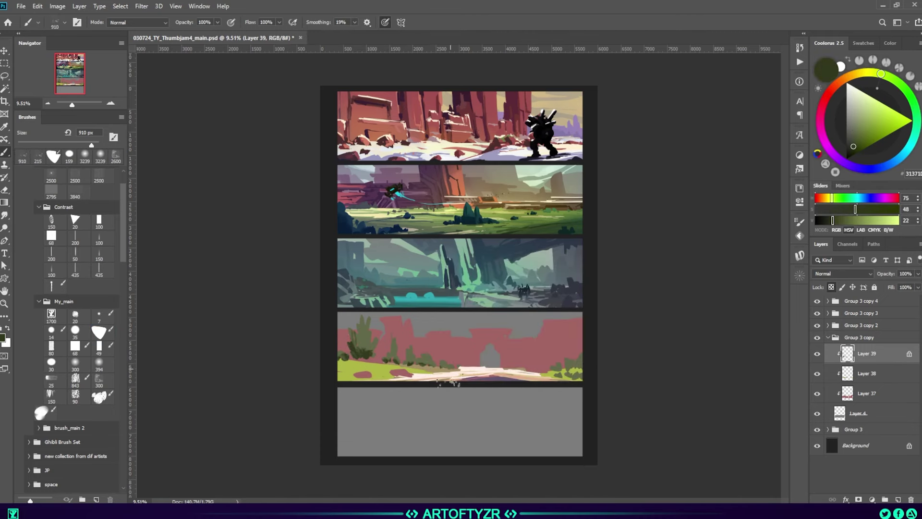
left_click(365, 370, "alt")
left_click_drag(355, 357, 372, 369)
left_click(365, 369, "alt")
left_click(363, 376, "alt")
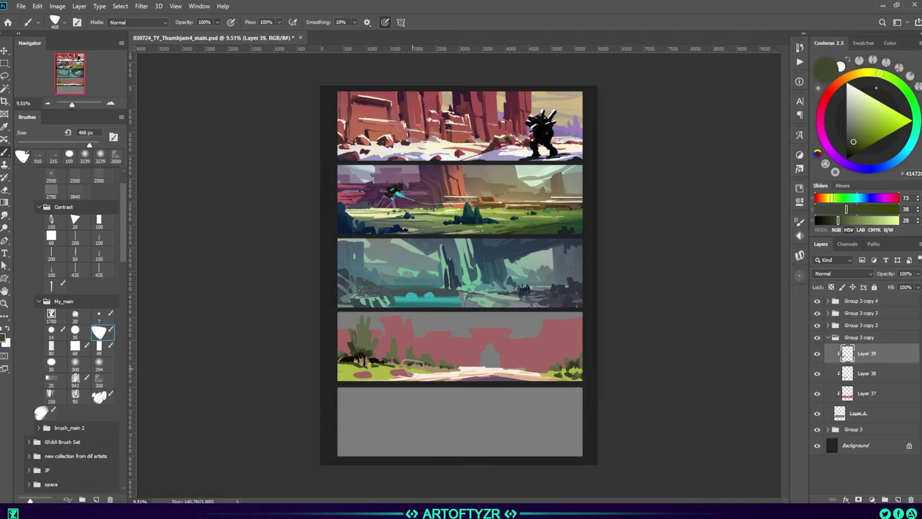
left_click(403, 365, "alt")
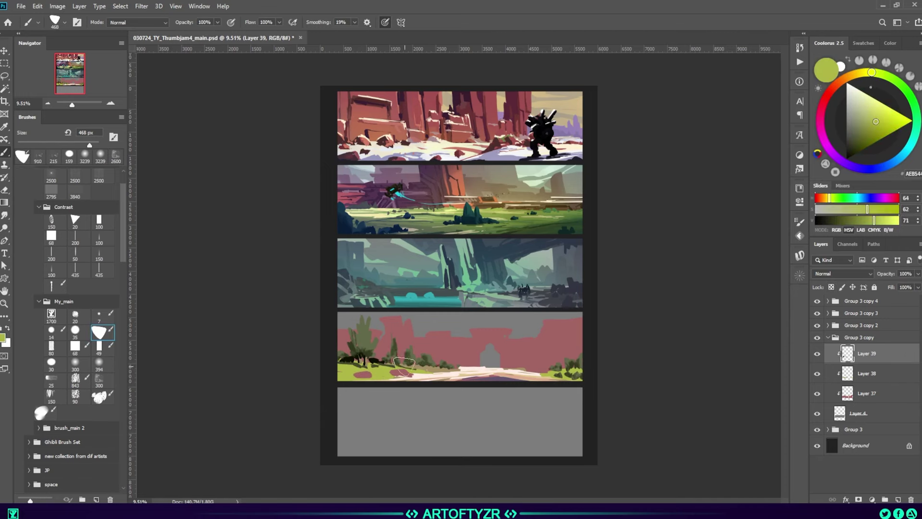
key("alt+bracketleft")
left_click(338, 369, "alt")
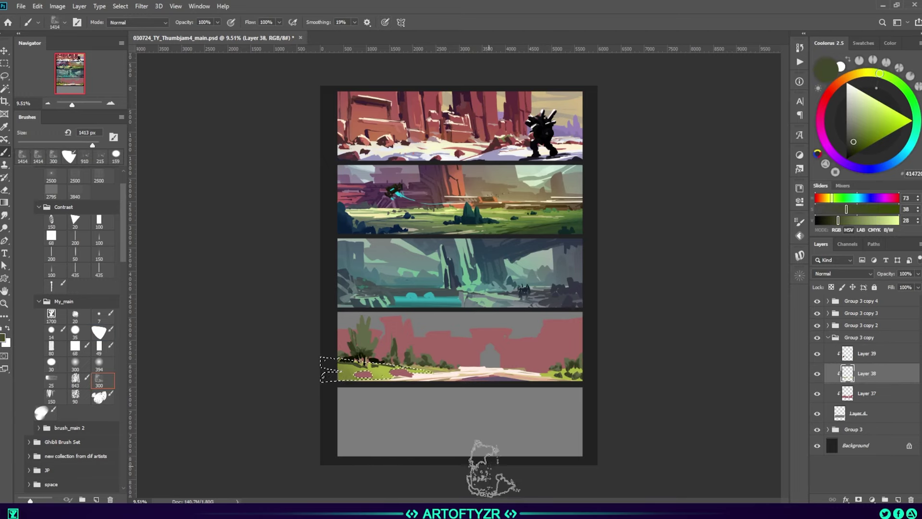
Add Layer 40, then brush orange rock arches across panel four on Layer 37.
left_click(897, 500)
left_click(864, 413)
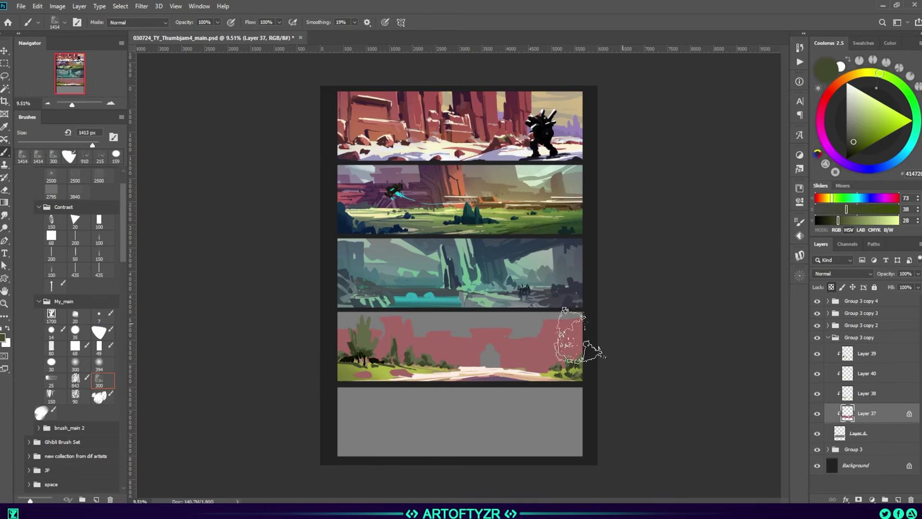
left_click(566, 338, "alt")
left_click(842, 79)
left_click_drag(461, 336, 524, 336)
left_click_drag(408, 341, 495, 336)
left_click_drag(432, 356, 566, 345)
mouse_move(547, 307)
left_mouse_down()
mouse_move(576, 355)
mouse_move(529, 349)
left_mouse_up()
left_click(555, 341, "alt")
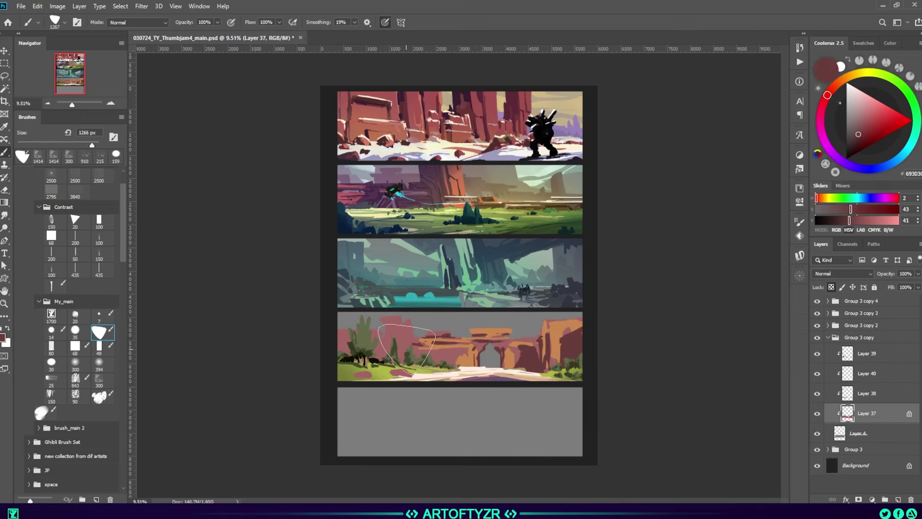
Refine the rock arches with brighter orange and pale yellow highlights using a smaller brush.
left_click(459, 349, "alt")
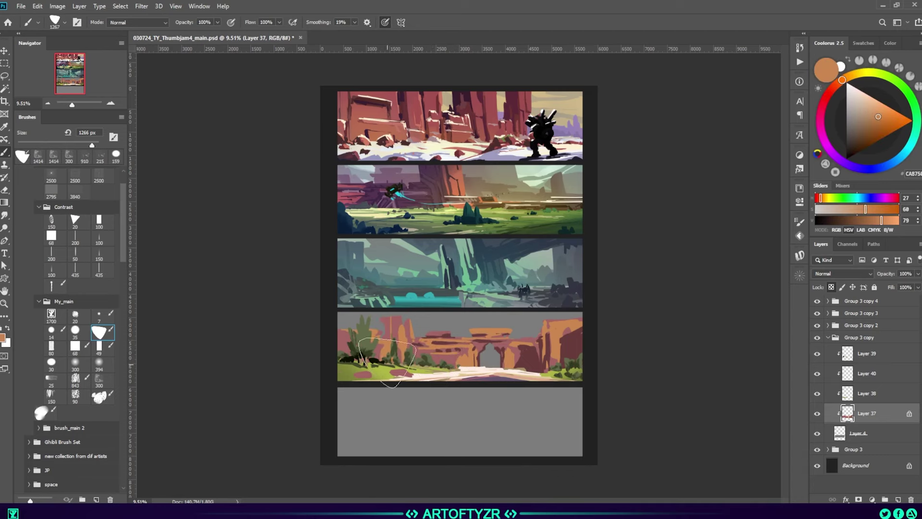
left_click(452, 363, "alt")
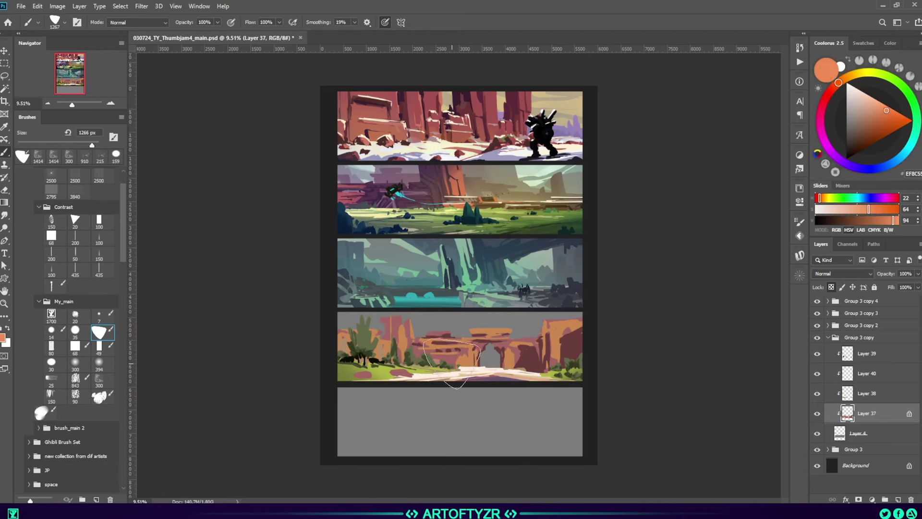
key("bracketleft")
key("bracketleft")
key("bracketleft")
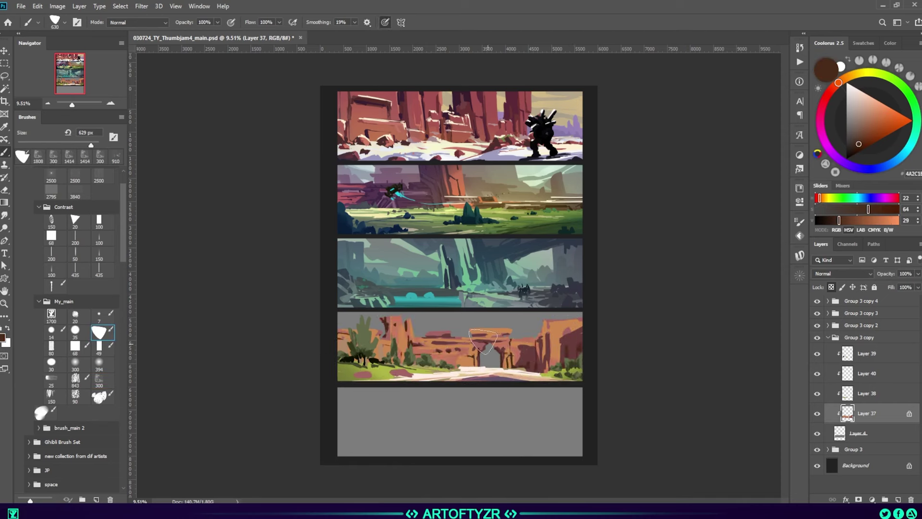
left_click(446, 338, "alt")
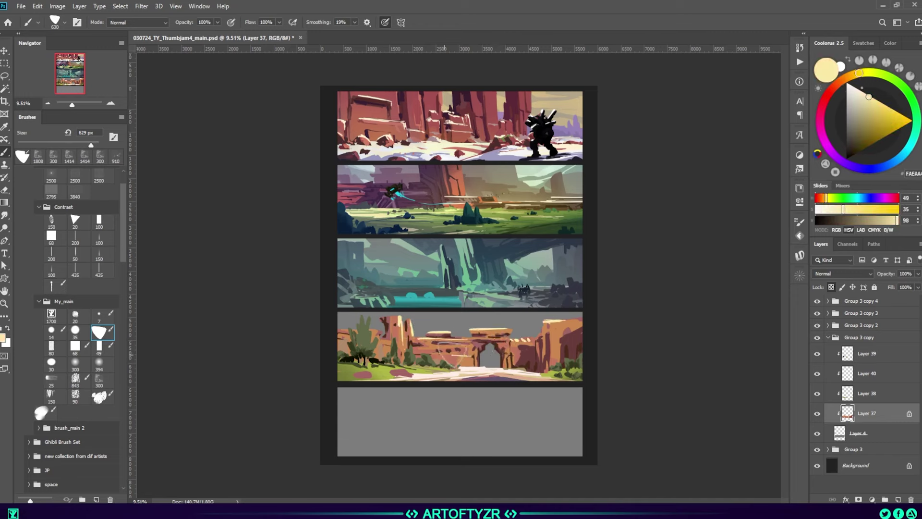
left_click(555, 326, "alt")
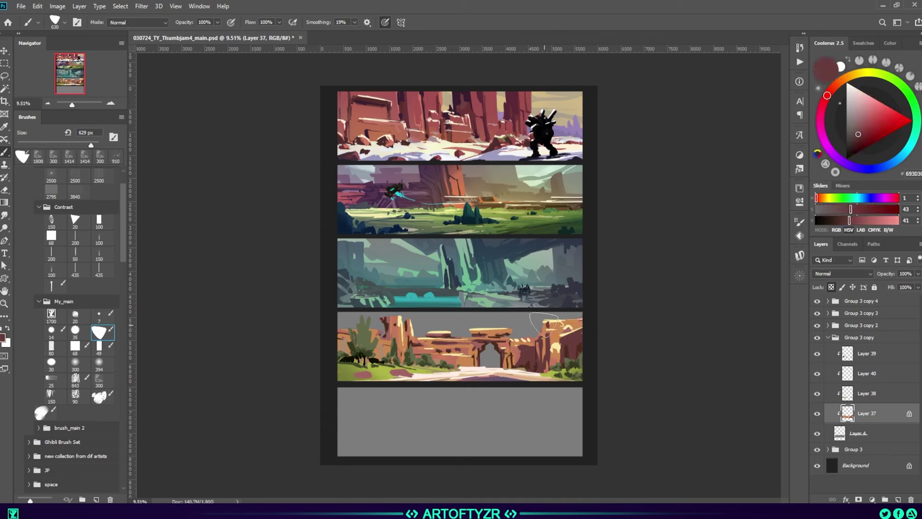
Darken the tree with olive green on Layer 39, then resume the rocks on Layer 37.
left_click(360, 320, "alt")
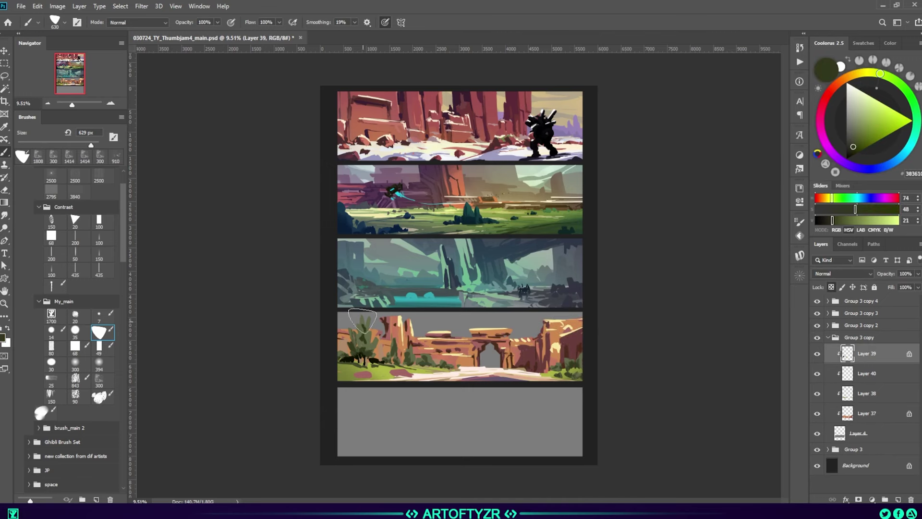
left_click(367, 355, "alt")
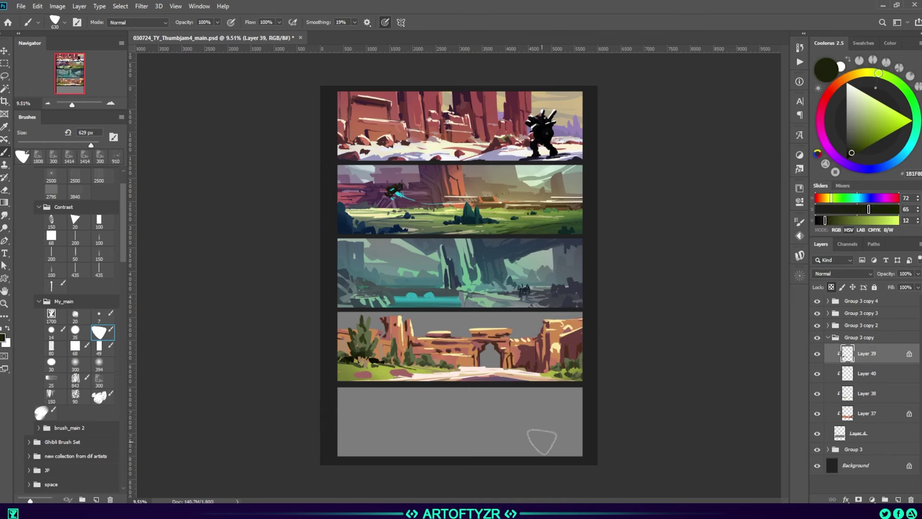
left_click(383, 364, "ctrl")
left_click(387, 327, "alt")
left_click(391, 321, "alt")
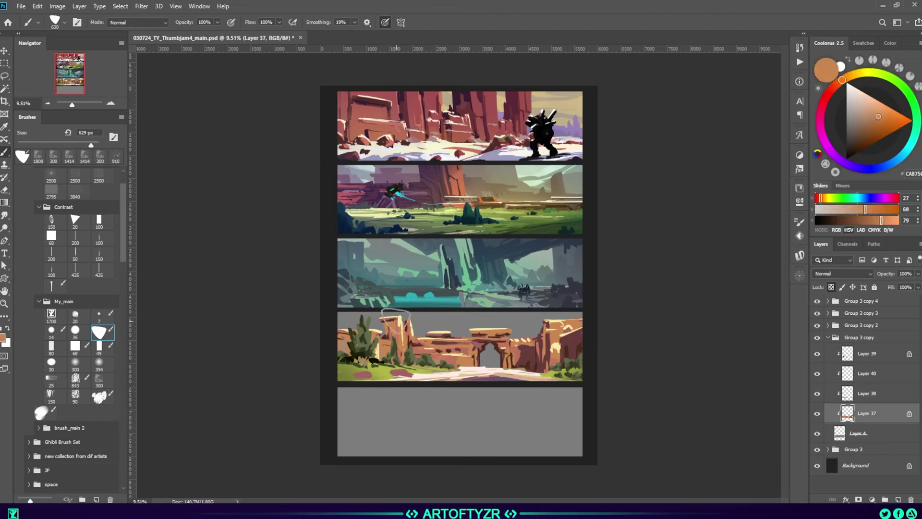
Add Layers 41–43 below Layer 37 and paint blue sky patches behind the arches.
left_click(537, 337, "alt")
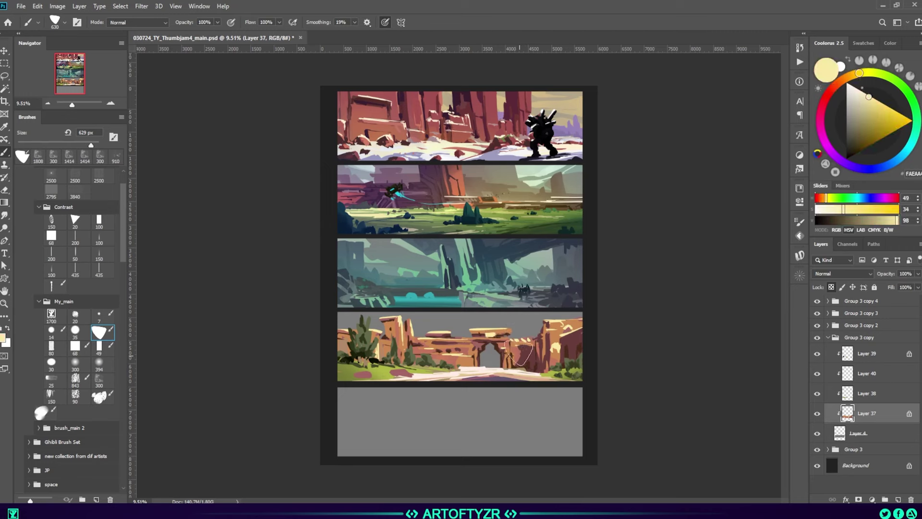
key("ctrl+shift+alt+n")
left_click(483, 342, "alt")
key("ctrl+shift+alt+n")
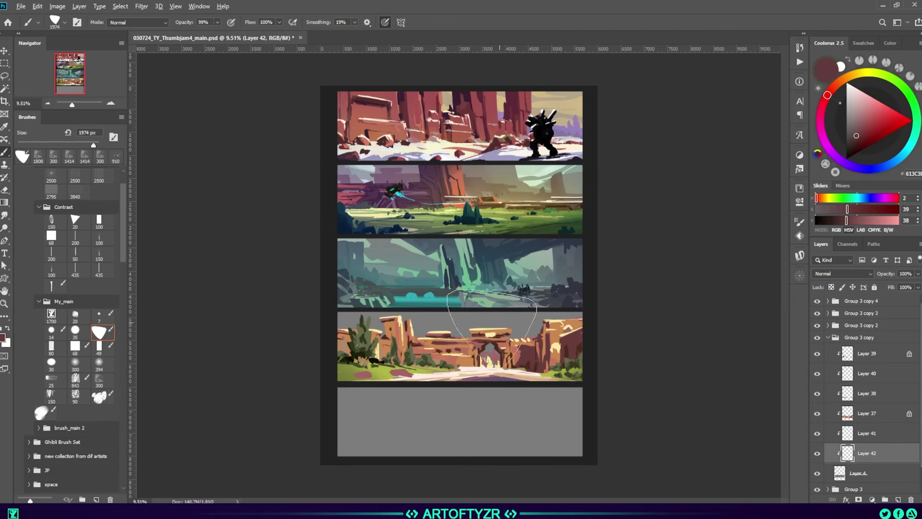
key("ctrl+shift+alt+n")
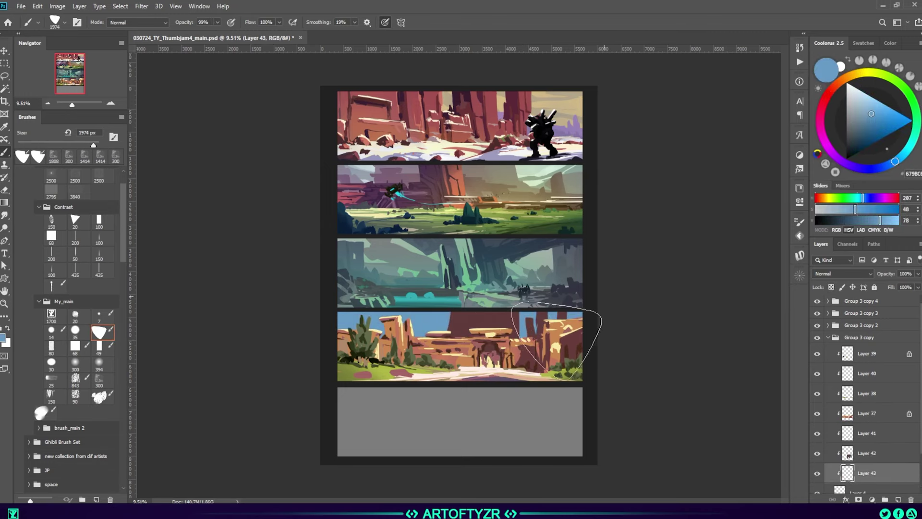
left_click(370, 369, "alt")
left_click(387, 338, "alt")
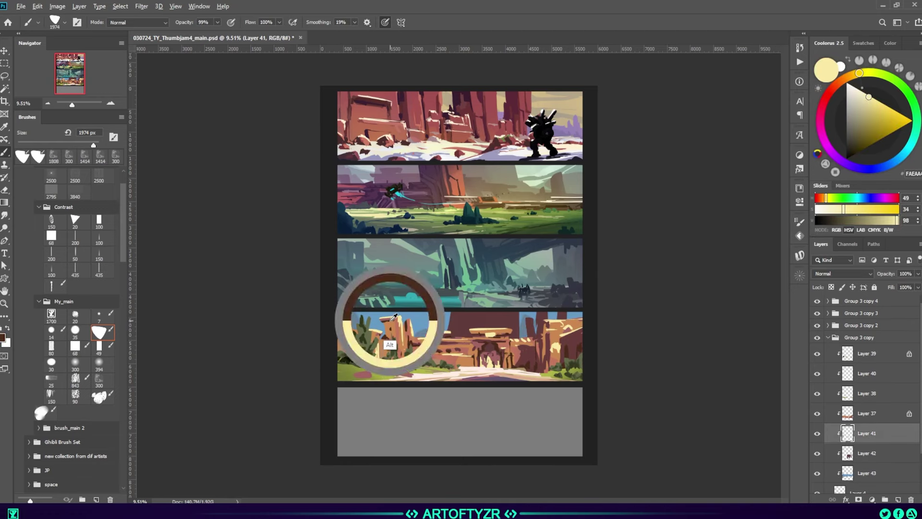
left_click(345, 319, "alt")
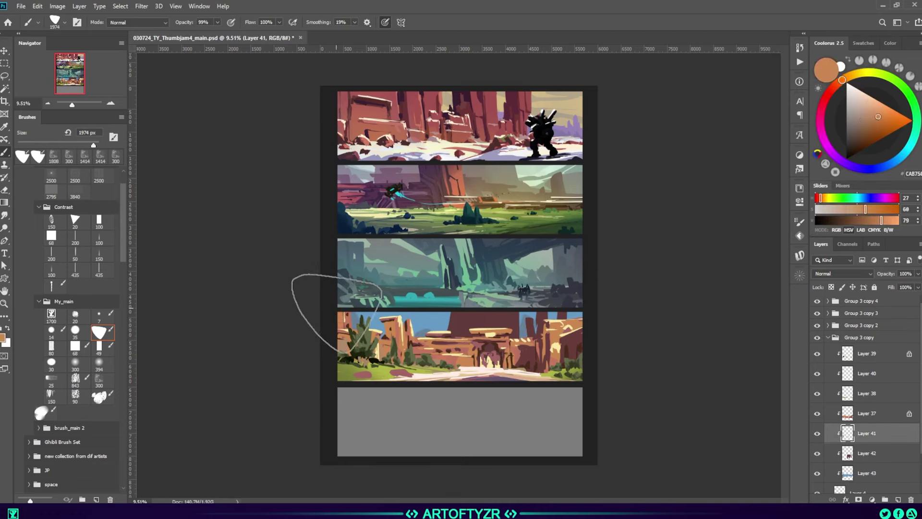
Add a new layer below Layer 41 and set up a soft brush shrunk to 767 px.
key("alt+bracketleft")
left_click(531, 333, "alt")
key("ctrl+shift+alt+n")
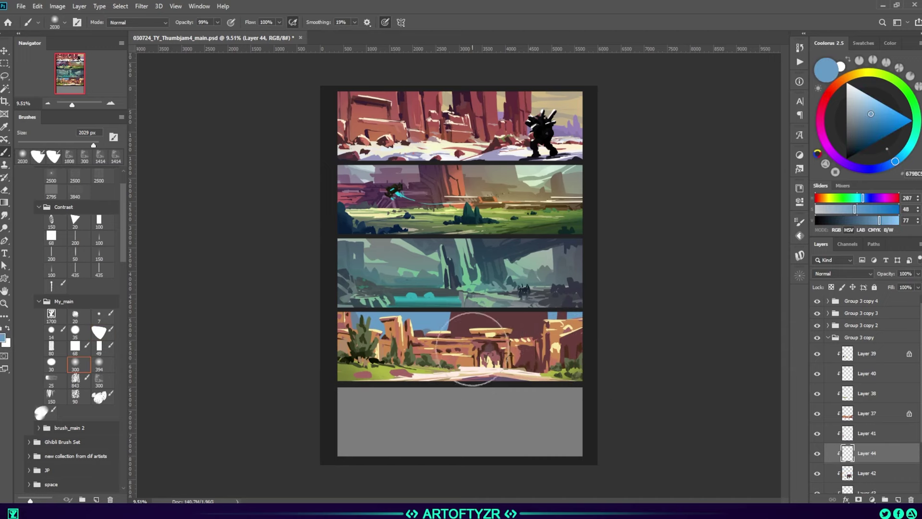
key("alt+bracketright")
left_click(466, 373, "alt")
left_click(484, 385, "alt")
left_click_drag(500, 360, 483, 365)
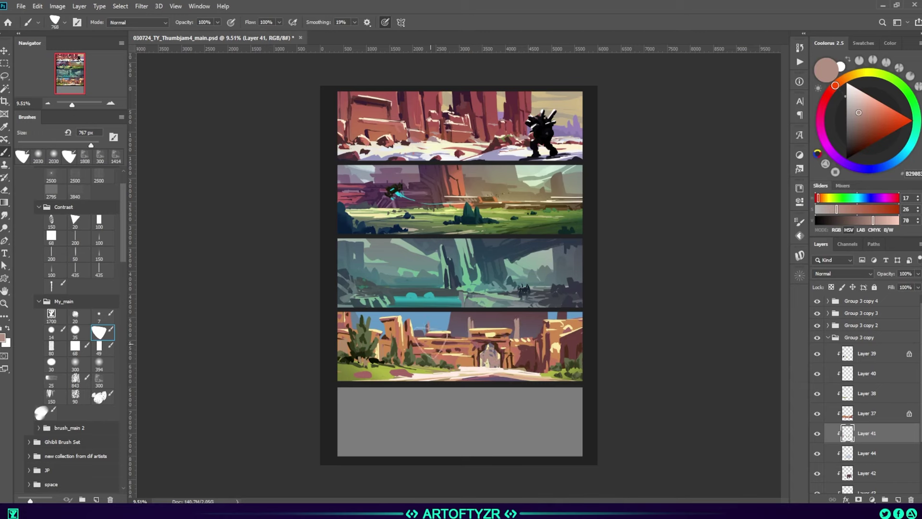
Add a sky layer and sample muted purple and deep plum tones for the fourth panel.
key("alt+bracketleft")
key("alt+bracketleft")
key("alt+bracketleft")
left_click(463, 322, "alt")
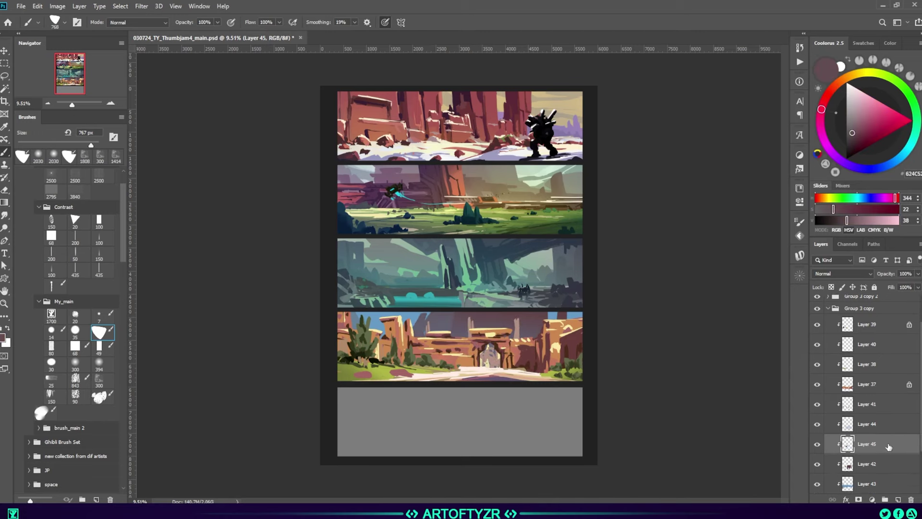
key("ctrl+shift+alt+n")
left_click(411, 320, "alt")
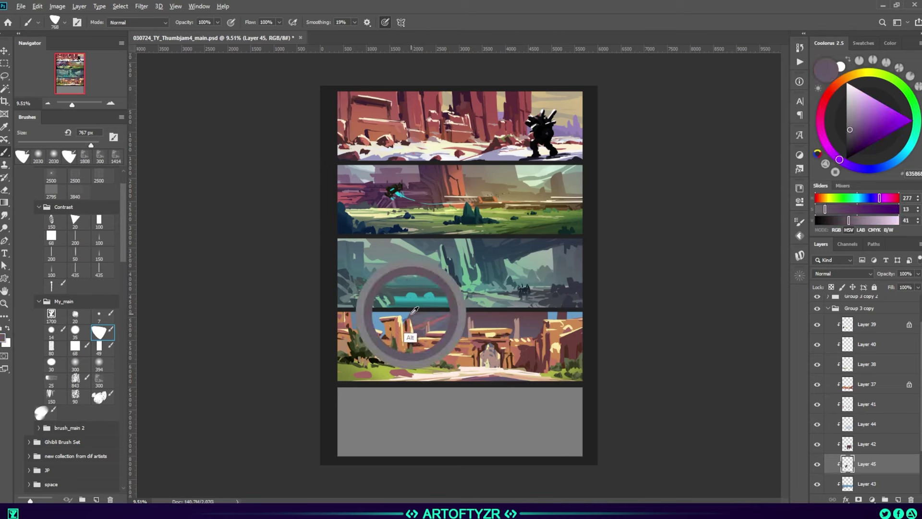
left_click(446, 336, "alt")
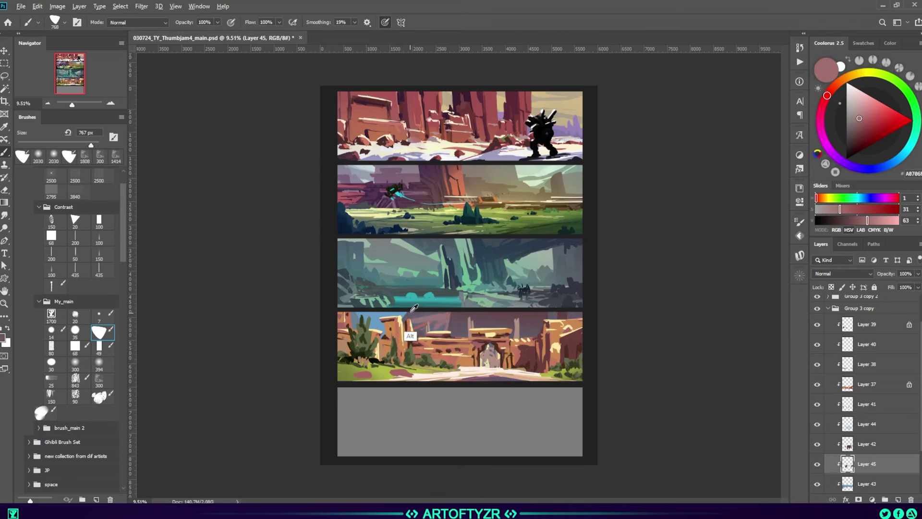
left_click(418, 331, "alt")
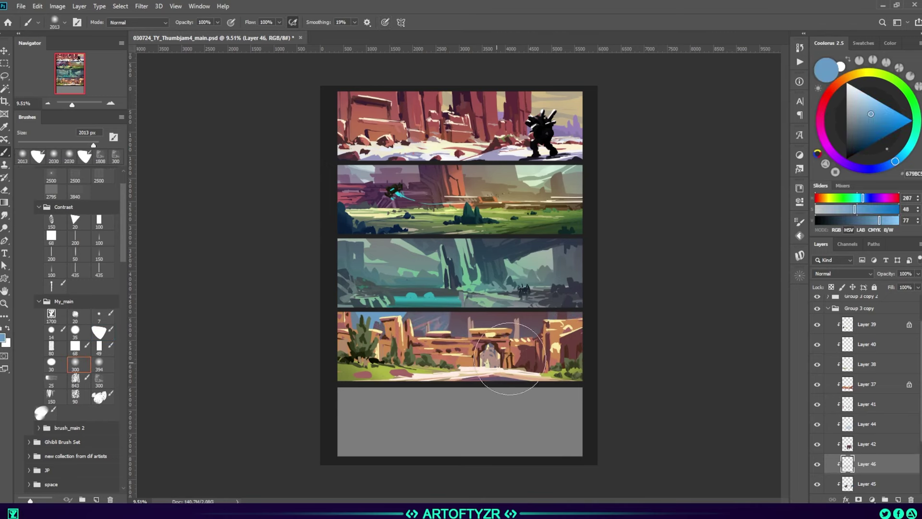
Paint a soft tan haze around the central arch on a Color Dodge layer at 53%.
key("ctrl+shift+alt+n")
key("ctrl+bracketright")
key("ctrl+bracketright")
key("ctrl+bracketright")
left_click_drag(480, 343, 533, 373)
key("ctrl+u")
key("Escape")
left_click(843, 273)
left_click(835, 347)
left_click_drag(886, 273, 866, 275)
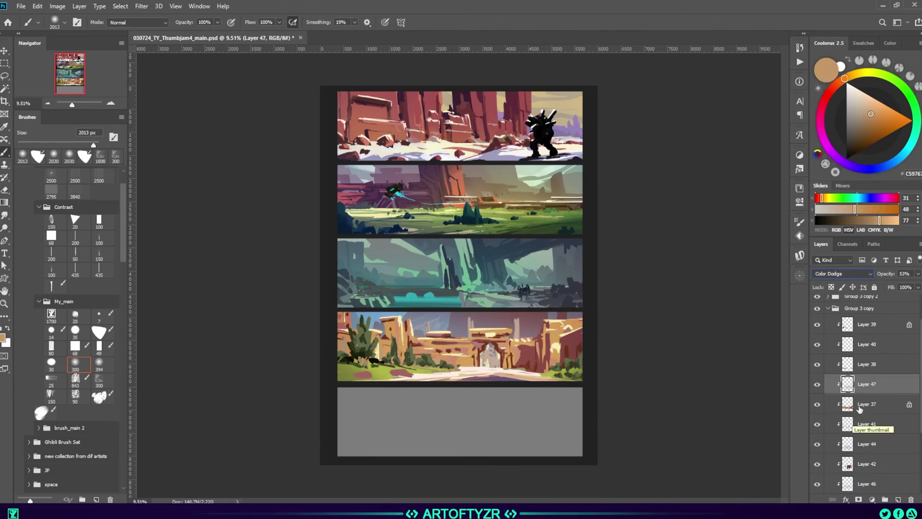
On Layer 38, sample dark brown and pale near-white, then switch to the Eraser.
left_click(867, 364)
left_click(99, 331)
left_click(363, 379, "alt")
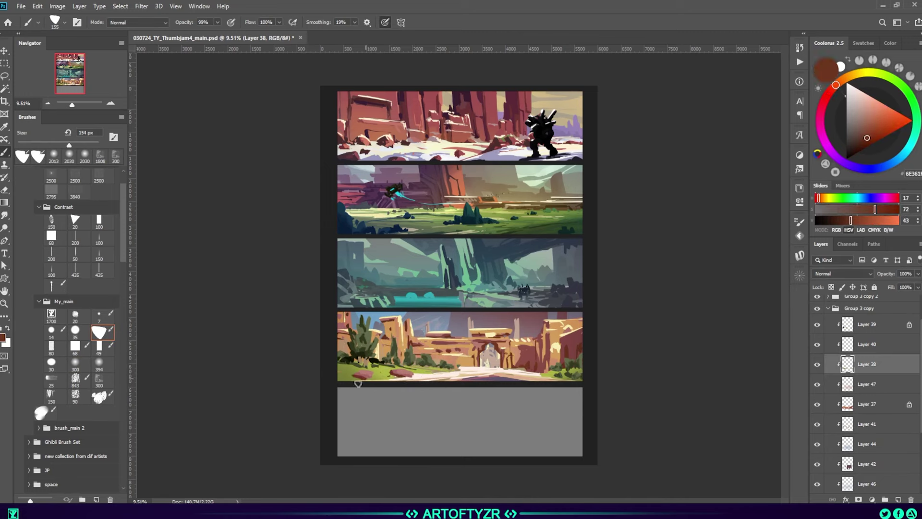
left_click(516, 366, "alt")
key("e")
scroll(474, 369, "down", 2)
Stamp a dark mech figure onto the fourth panel with the figure stamp brush on Layer 40.
key("alt+bracketright")
key("b")
right_click(443, 206)
key("Return")
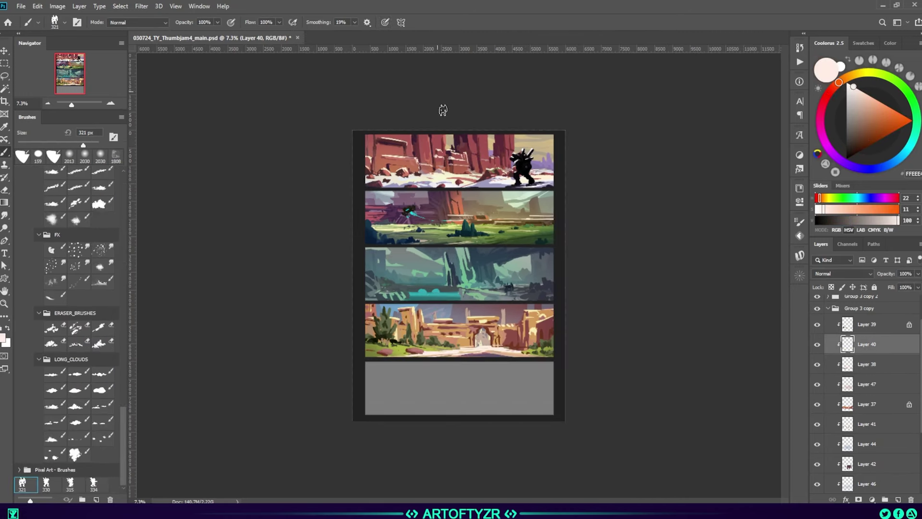
left_click(481, 342, "alt")
left_click(480, 342)
Flip the mech horizontally to face right, move it further left, and commit the transform.
key("ctrl+z")
left_click(428, 341)
key("ctrl+bracketright")
key("ctrl+t")
key("Return")
key("ctrl+u")
key("Escape")
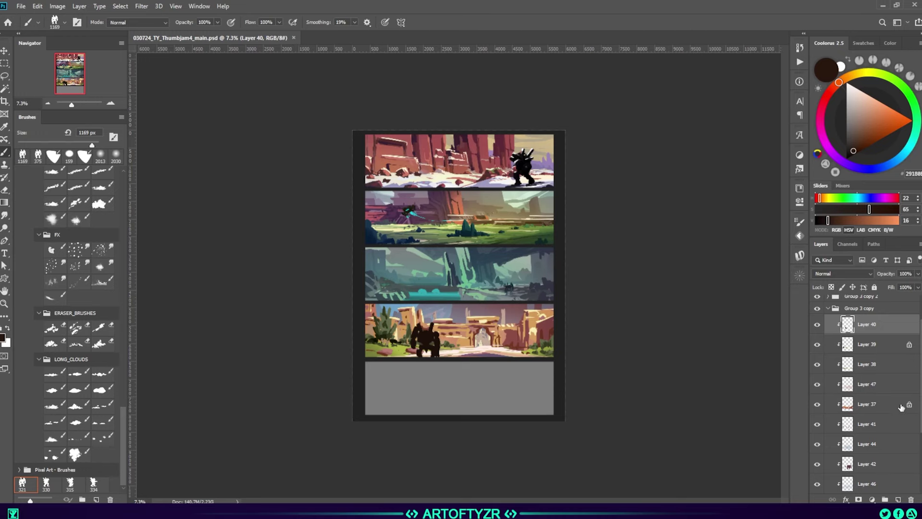
left_click(479, 385, "alt")
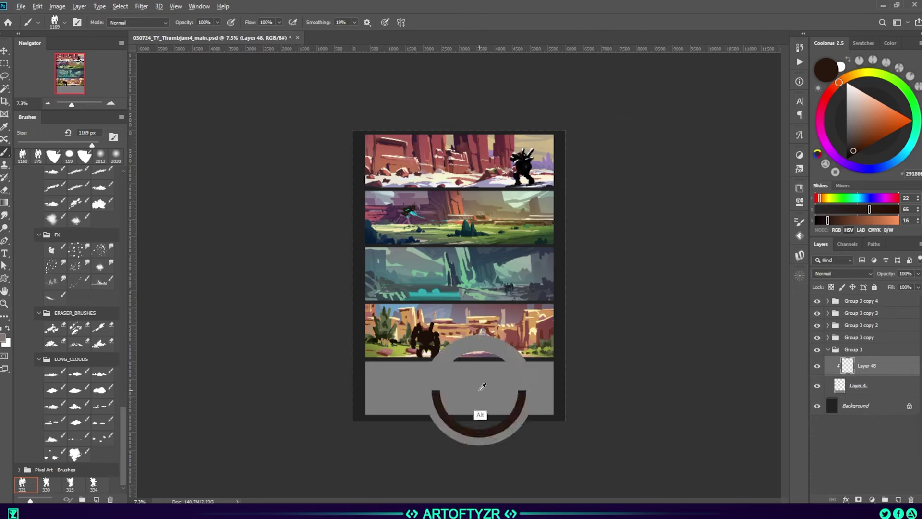
Paint dark blue ground along the fifth panel's bottom with a cone brush on a clipped layer.
scroll(480, 384, "up", 2)
left_click(53, 156)
scroll(96, 288, "up", 1)
left_click(75, 262)
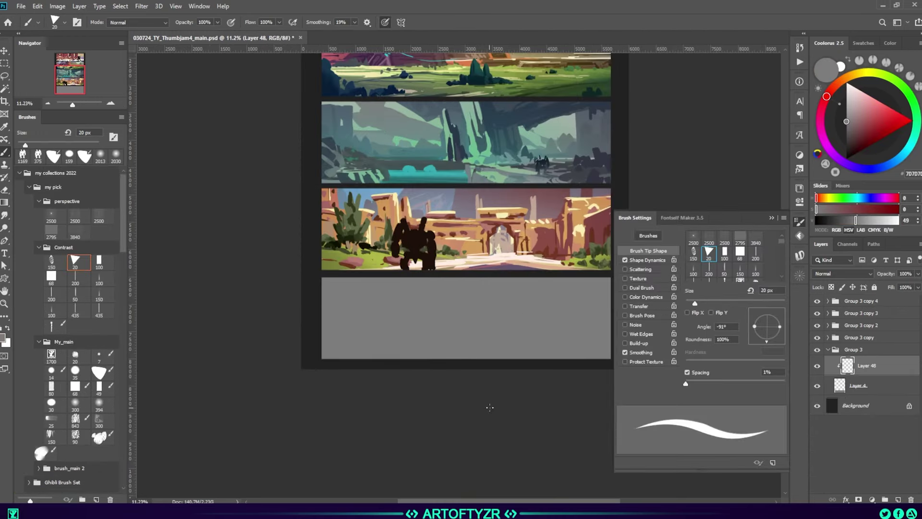
left_click_drag(609, 337, 502, 357)
key("ctrl+shift+alt+n")
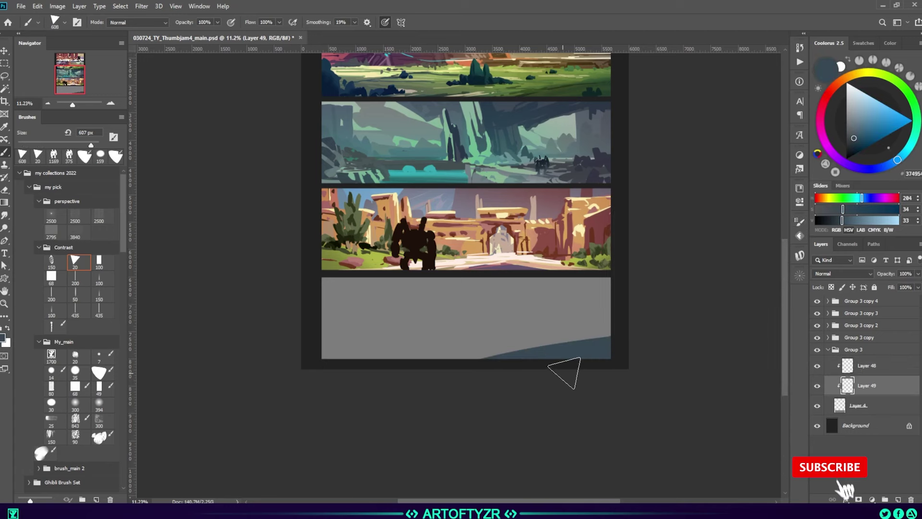
mouse_move(299, 343)
left_mouse_down()
mouse_move(469, 347)
mouse_move(489, 339)
mouse_move(502, 281)
left_mouse_up()
On a new ruins layer below the ground, paint brown and light tan pillars in the fifth panel.
key("ctrl+shift+alt+n")
key("ctrl+bracketleft")
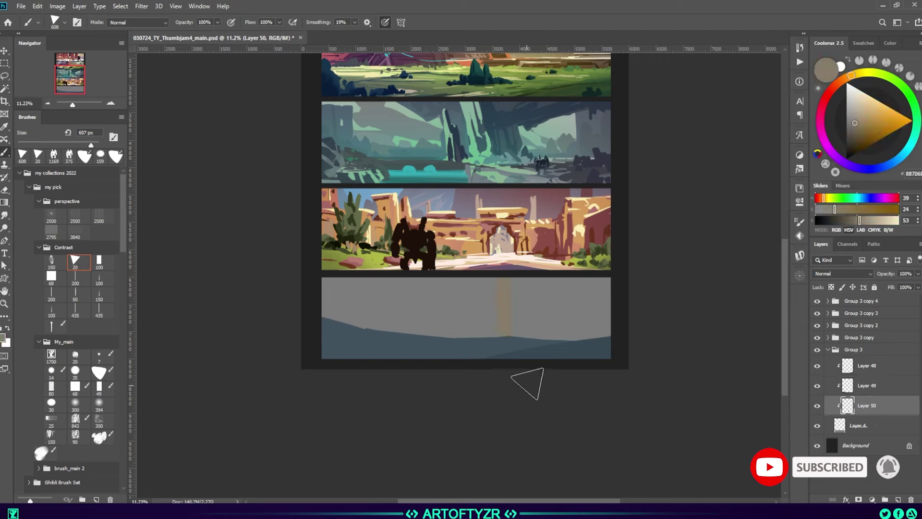
left_click_drag(504, 338, 499, 278)
mouse_move(464, 329)
left_mouse_down()
mouse_move(418, 315)
mouse_move(389, 348)
mouse_move(338, 288)
mouse_move(307, 311)
mouse_move(411, 305)
mouse_move(485, 322)
mouse_move(398, 310)
mouse_move(531, 309)
mouse_move(539, 340)
mouse_move(556, 320)
mouse_move(547, 296)
left_mouse_up()
left_click(562, 336, "shift")
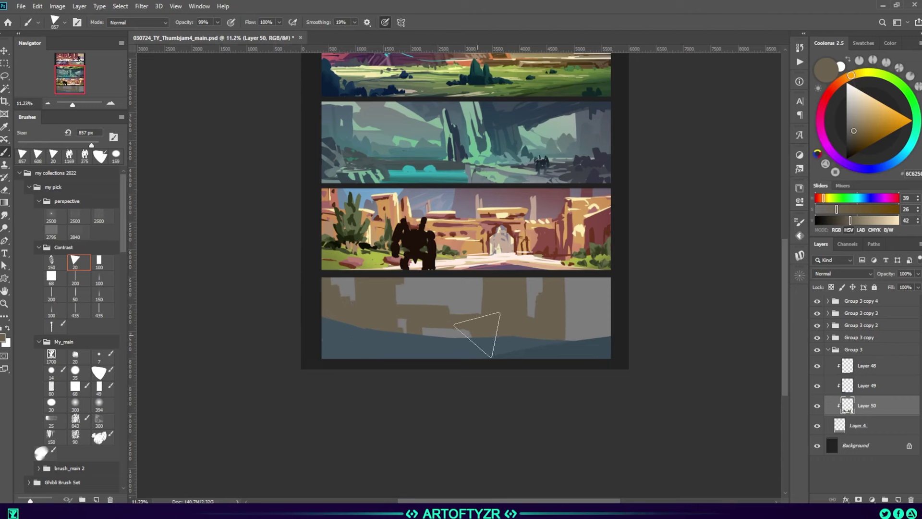
left_click(562, 336, "alt")
left_click_drag(557, 338, 557, 279)
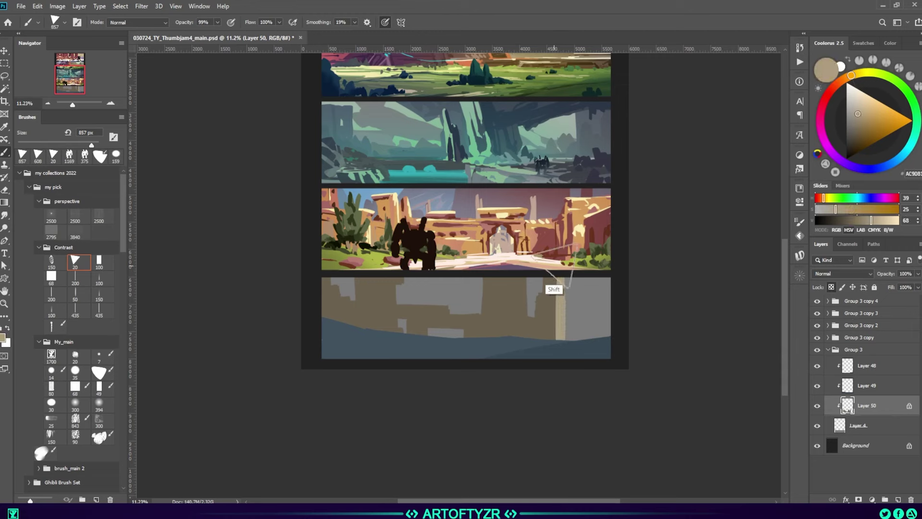
left_click_drag(521, 338, 521, 279)
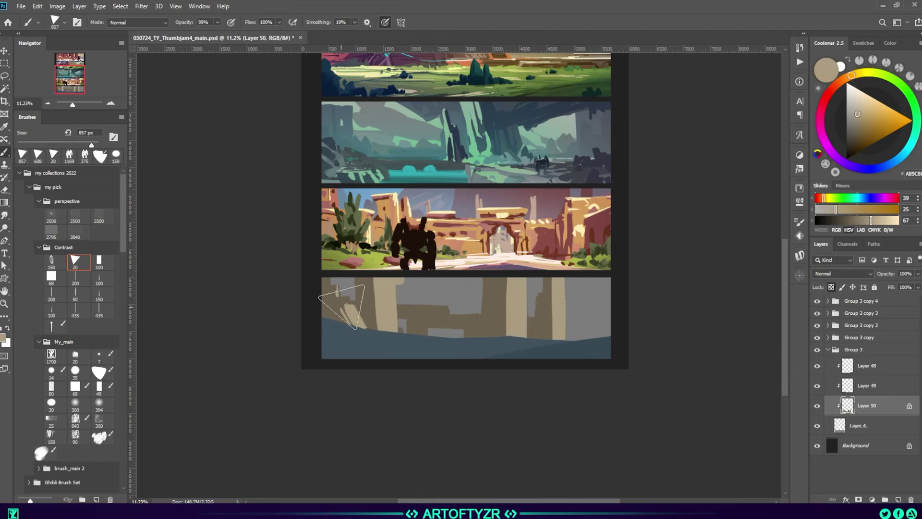
Refine the ruins with Eraser and Brush, picking darker tan, a smaller brush, and dark brown.
key("e")
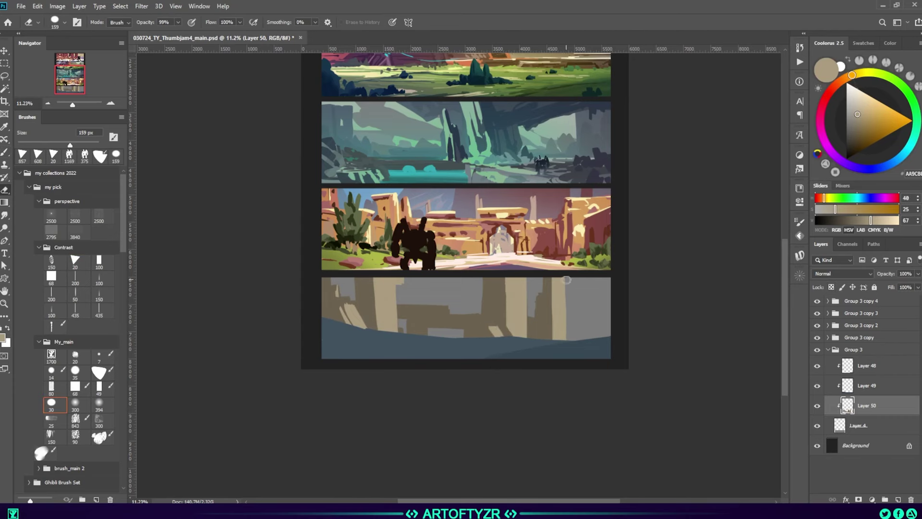
key("b")
left_click(472, 320, "alt")
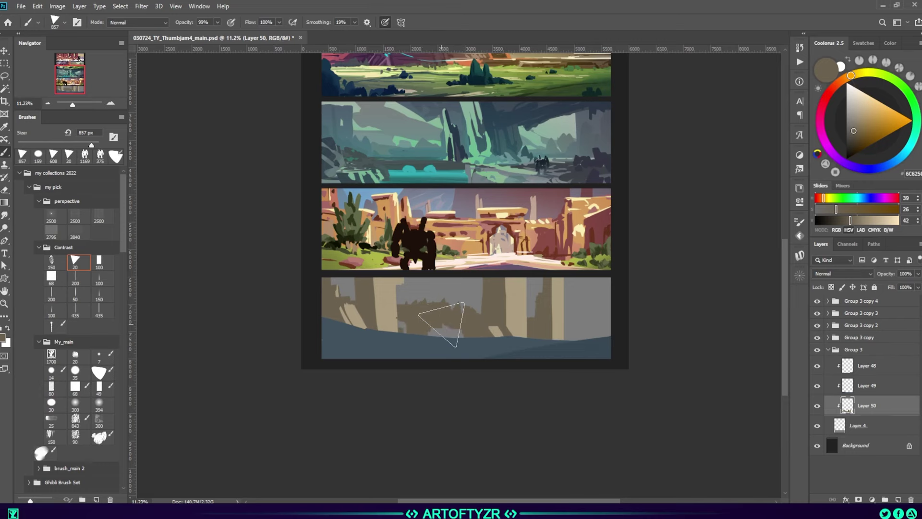
left_click(391, 284, "alt")
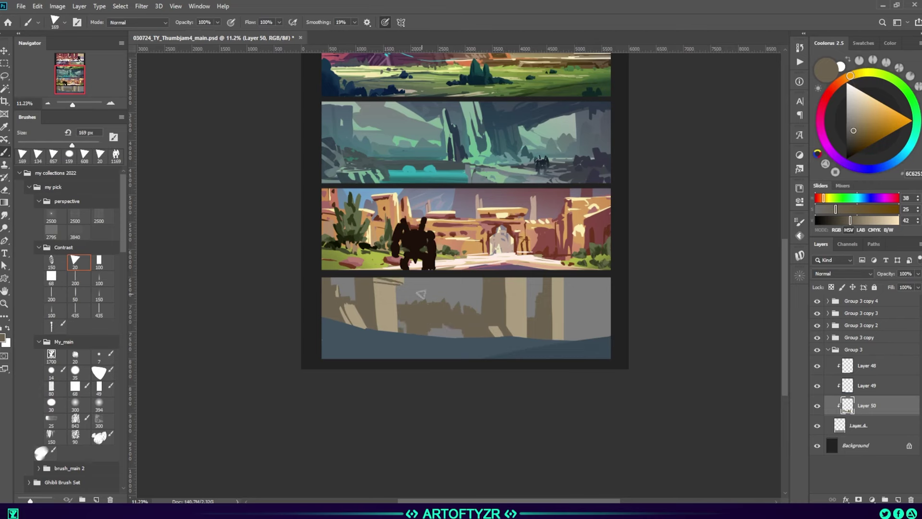
left_click(545, 350, "alt")
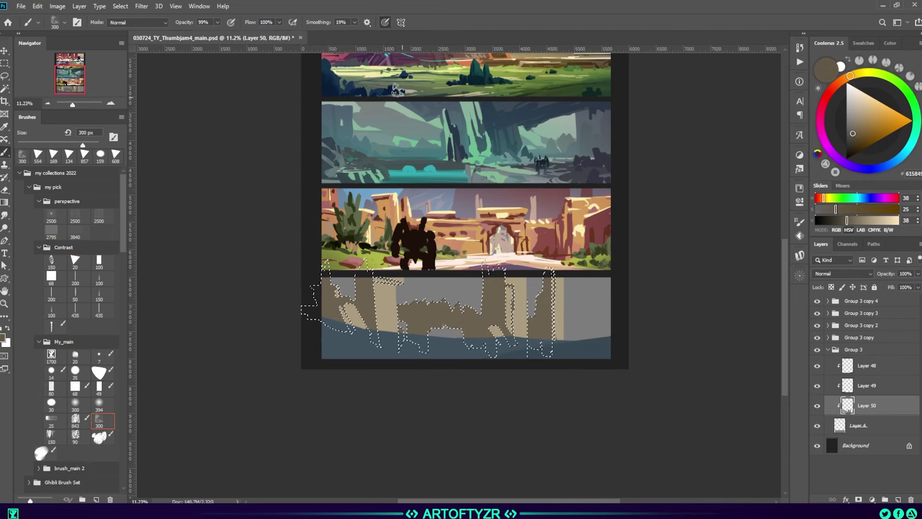
Clear the selection and add clipped Layers 51 and 52, sampling grey-tan and beige.
left_click(99, 372)
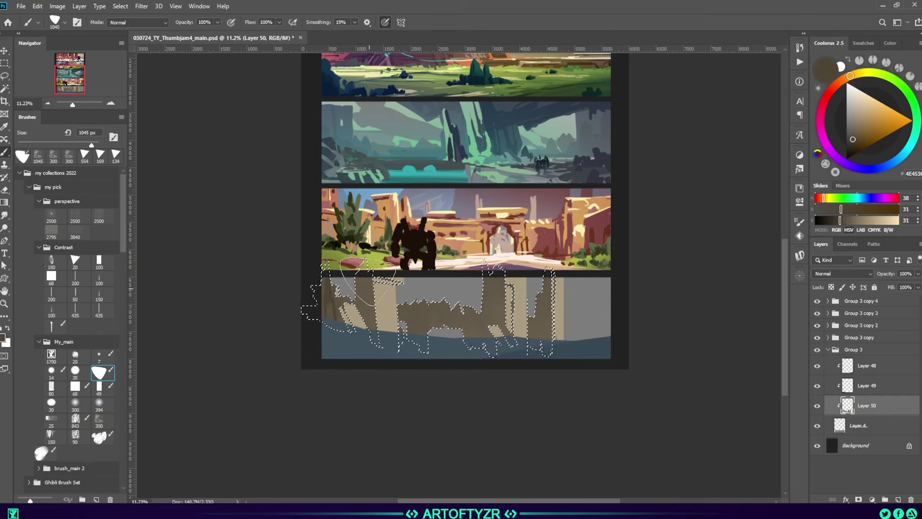
left_click(528, 307, "alt")
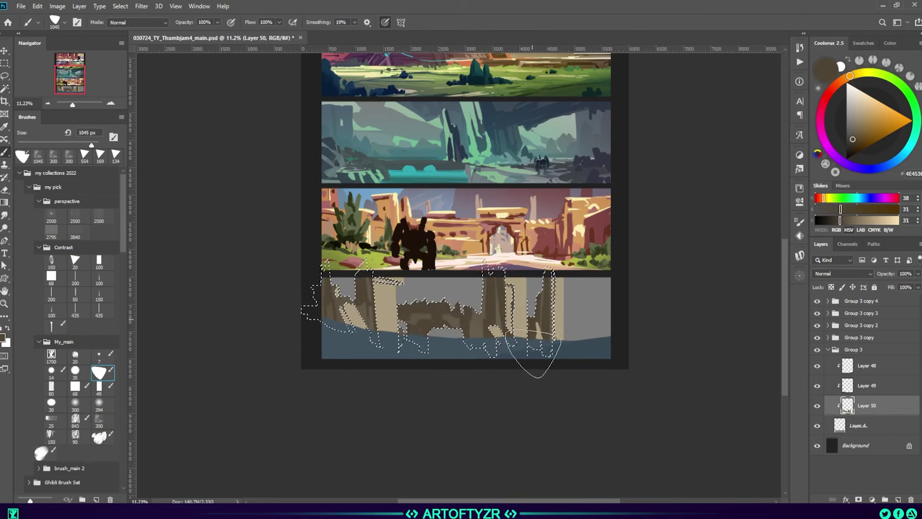
key("ctrl+d")
key("ctrl+shift+alt+n")
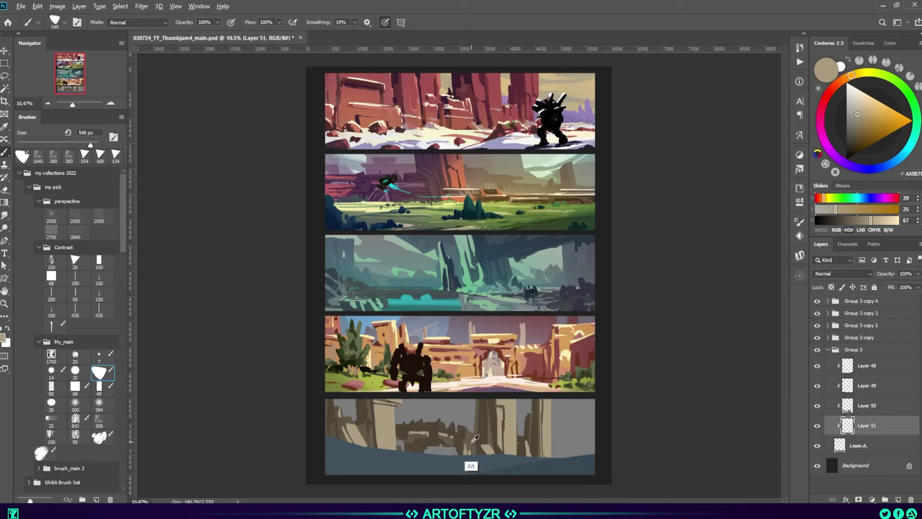
left_click(376, 437, "alt")
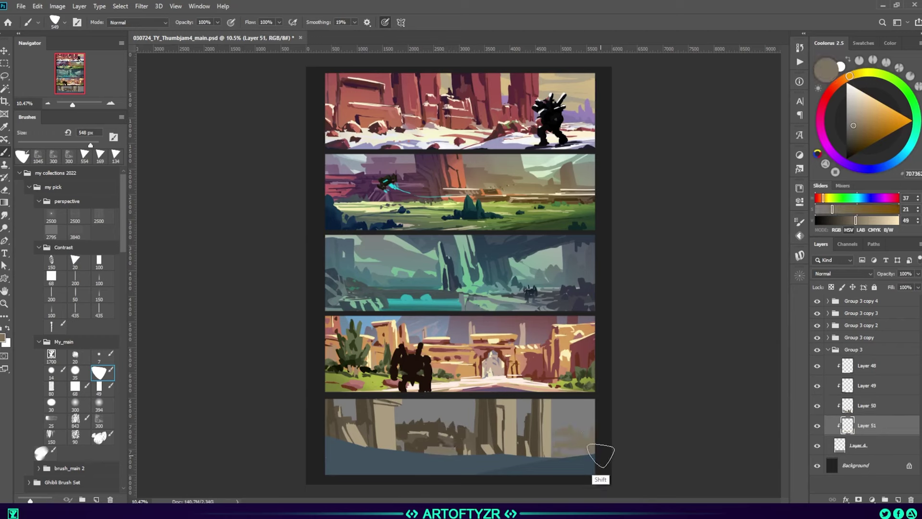
key("ctrl+shift+alt+n")
left_click(579, 427, "alt")
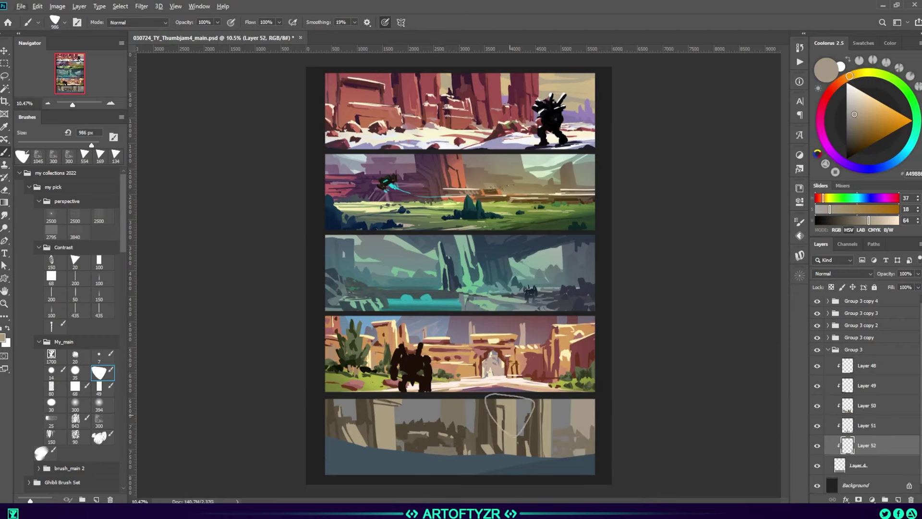
On Layers 50 and 49, sample dark brown, light tan and orange from the ruins.
left_click(888, 405)
left_click(393, 427, "alt")
left_click(338, 435, "alt")
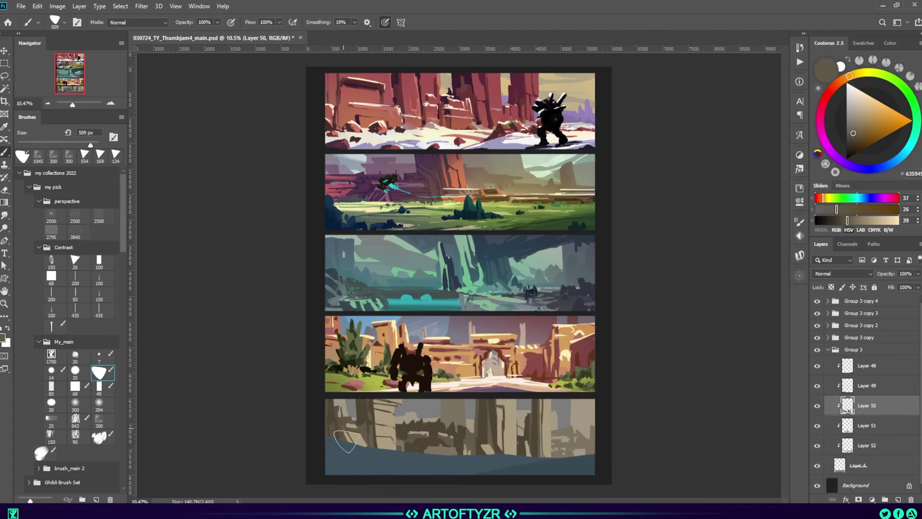
left_click(511, 437, "alt")
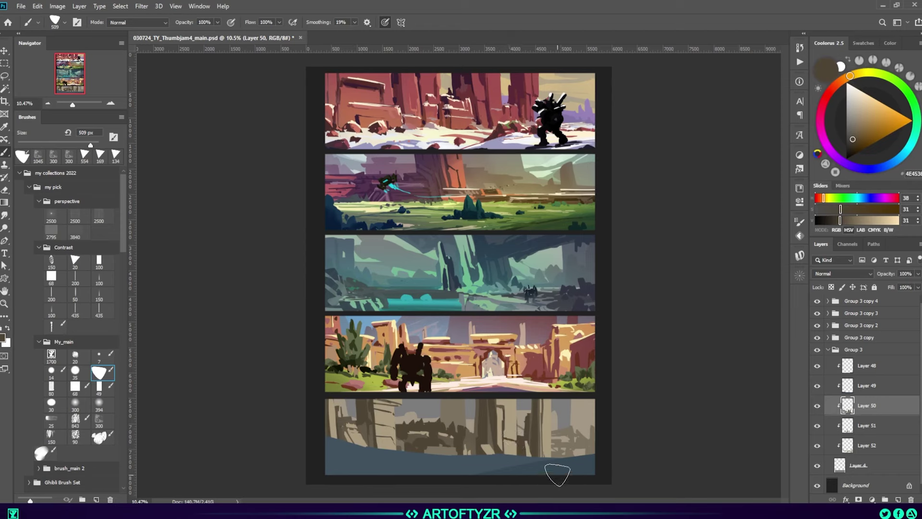
left_click(583, 370, "alt")
left_click(864, 385)
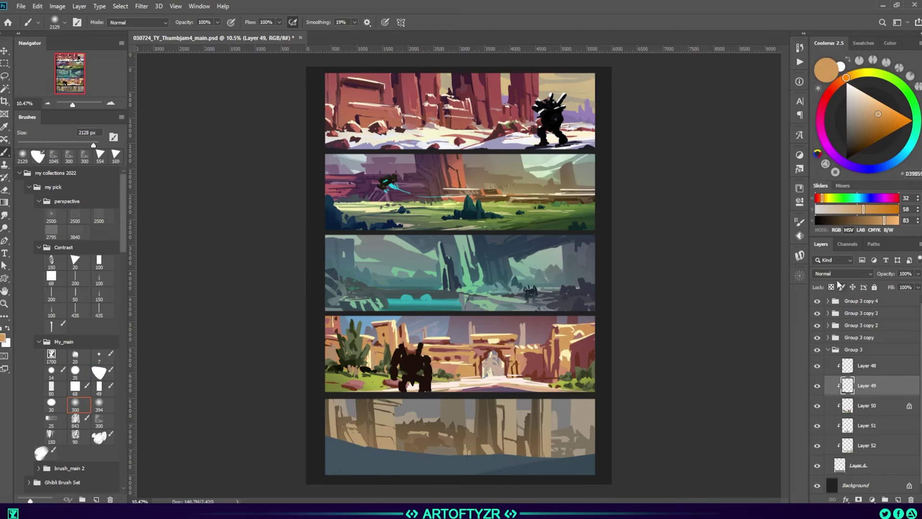
Lasso the bottom panel's lower ground band and fill it with a green gradient.
left_click_drag(331, 458, 545, 456)
left_click(543, 463, "alt")
key("l")
mouse_move(317, 431)
left_mouse_down()
mouse_move(480, 461)
mouse_move(372, 466)
mouse_move(318, 432)
mouse_move(538, 463)
left_mouse_up()
key("g")
key("ctrl+d")
key("l")
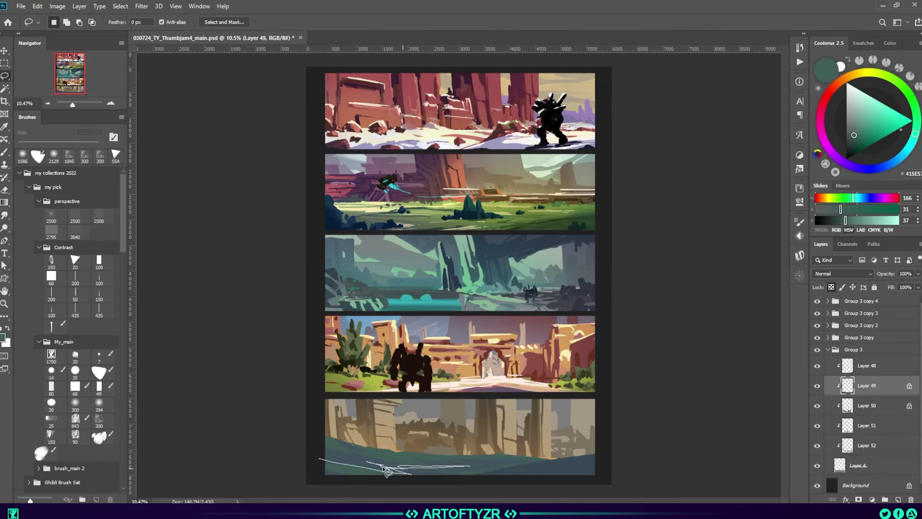
Add Layer 53 with locked transparency, sampling yellow-green, orange, dark green and brown.
left_click_drag(386, 471, 475, 485)
key("b")
left_click(457, 437, "alt")
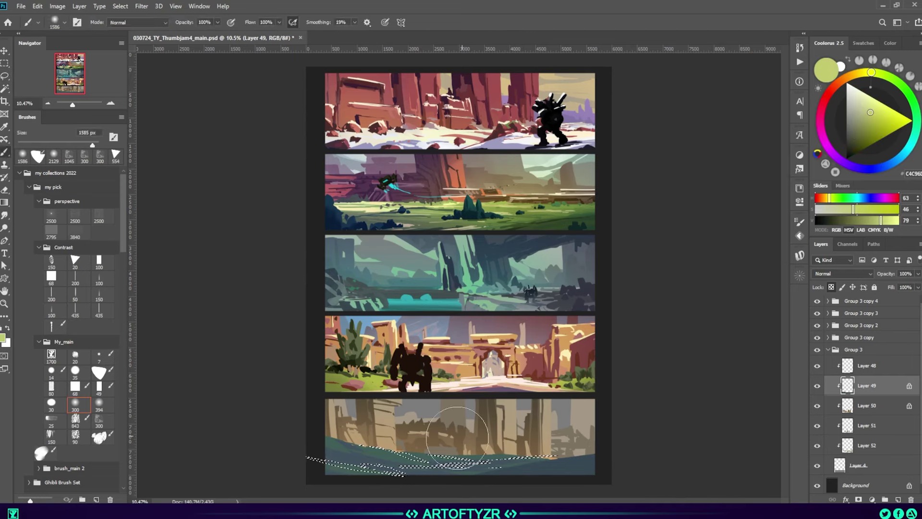
key("ctrl+d")
key("ctrl+shift+alt+n")
left_click(366, 452, "alt")
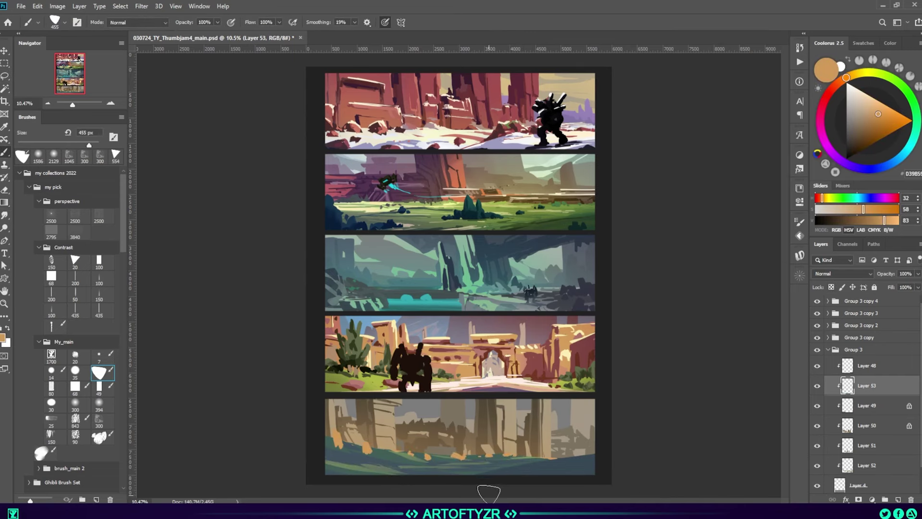
left_click(338, 446, "alt")
left_click(338, 441, "alt")
key("/")
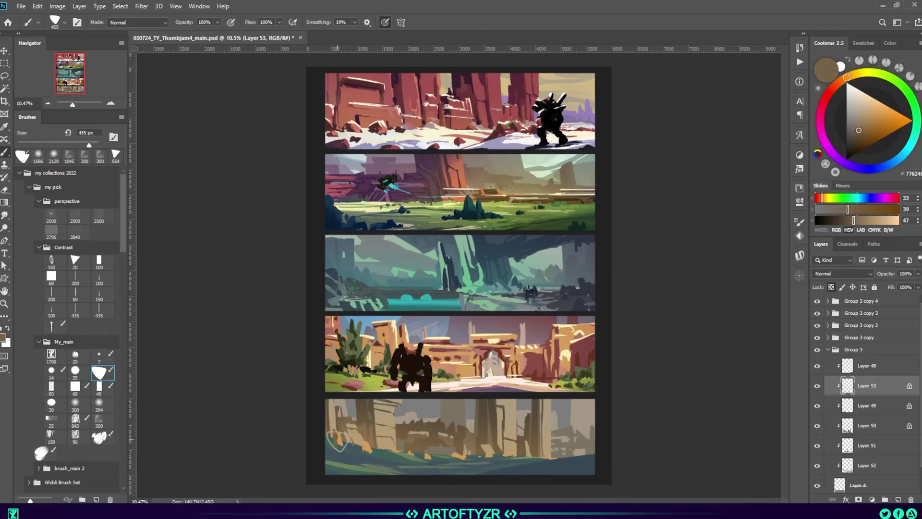
Lasso an additional strip across the bottom panel's ground.
scroll(451, 456, "up", 1)
key("l")
key("alt+bracketleft")
mouse_move(454, 478)
left_mouse_down()
mouse_move(517, 475)
mouse_move(497, 485)
left_mouse_up()
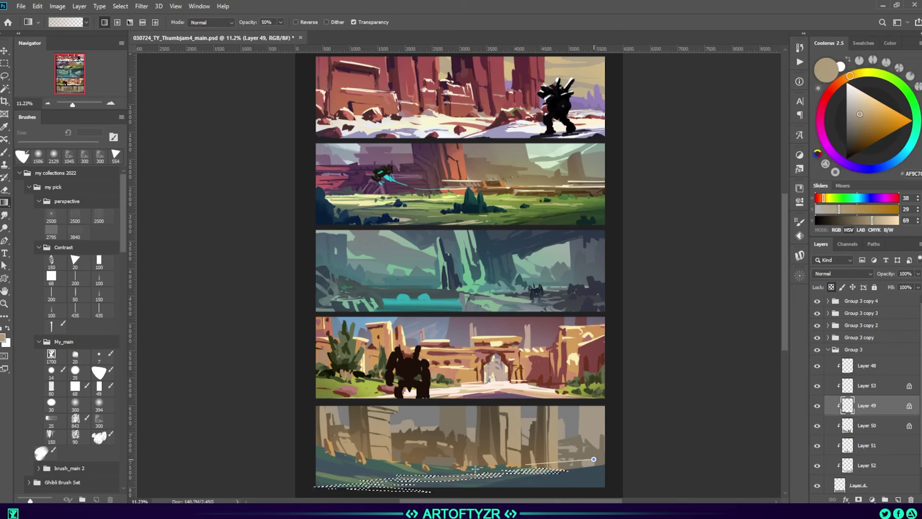
scroll(498, 485, "down", 3)
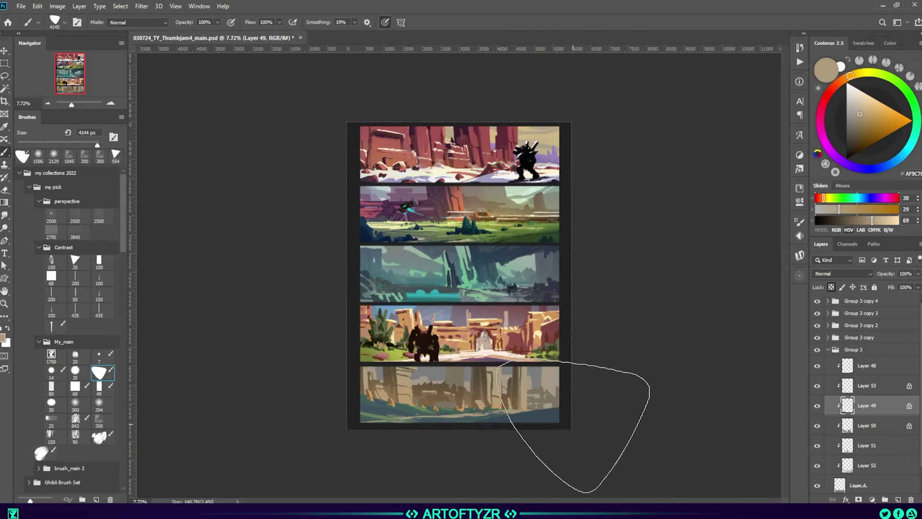
Magic Wand the tan ruins on Layer 50 and paint a dark blue patch at the left edge.
scroll(480, 432, "up", 2)
key("w")
key("alt+bracketleft")
left_click(501, 404)
left_click(396, 403, "shift")
key("b")
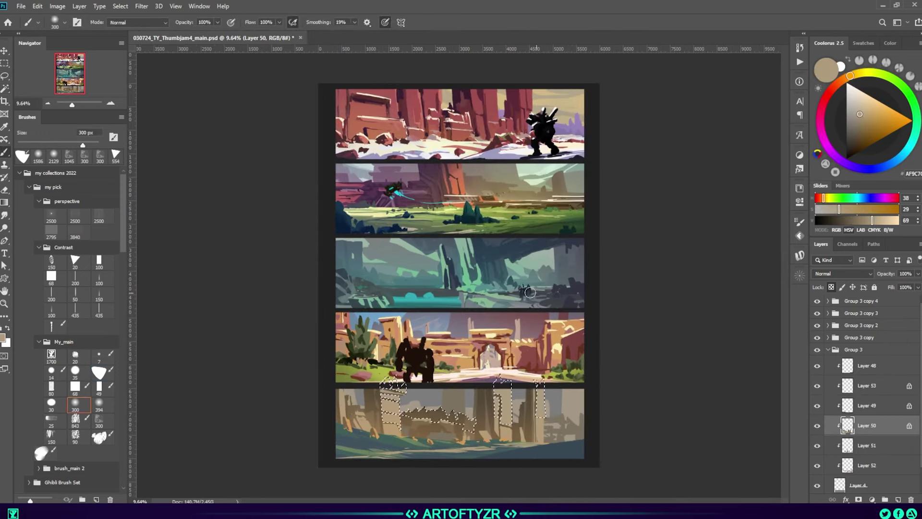
left_click(441, 452, "alt")
key("ctrl+d")
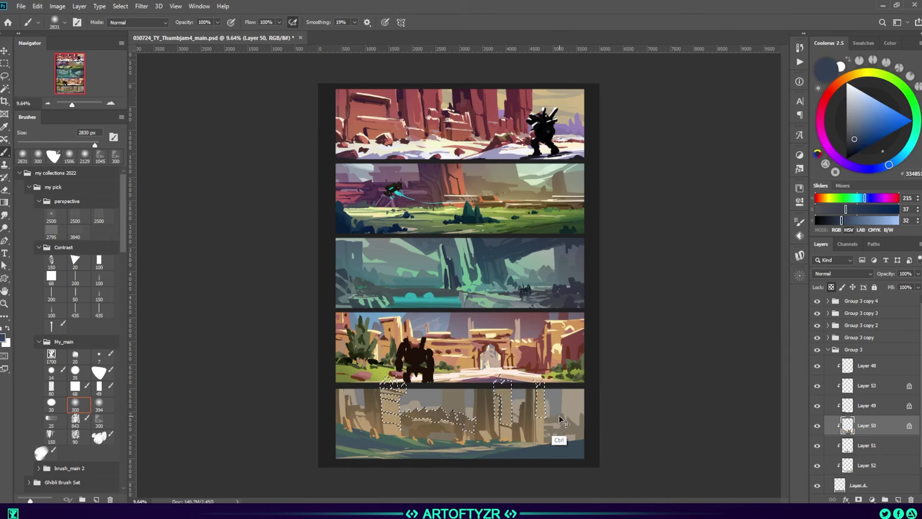
key("period")
left_click_drag(451, 413, 412, 426)
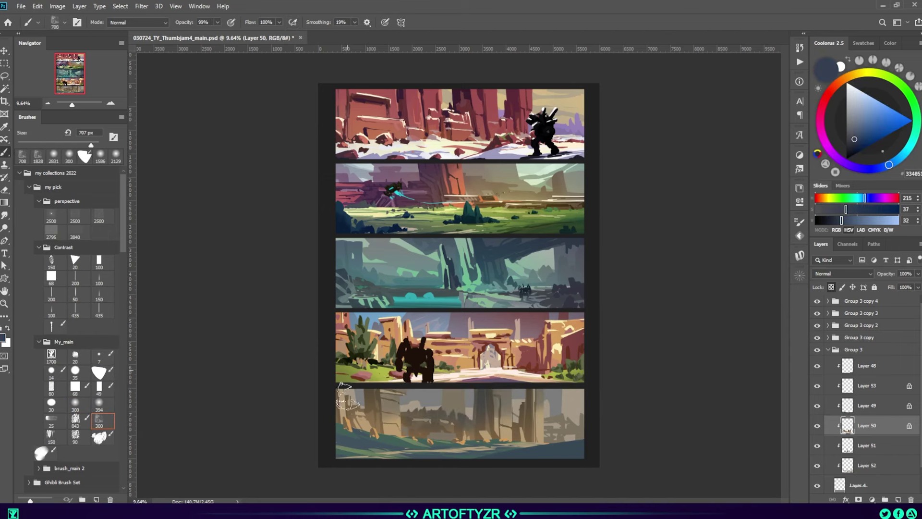
Paint warm light with Color Dodge and Linear Dodge on Layer 51, then add Layer 54.
key("shift+alt+d")
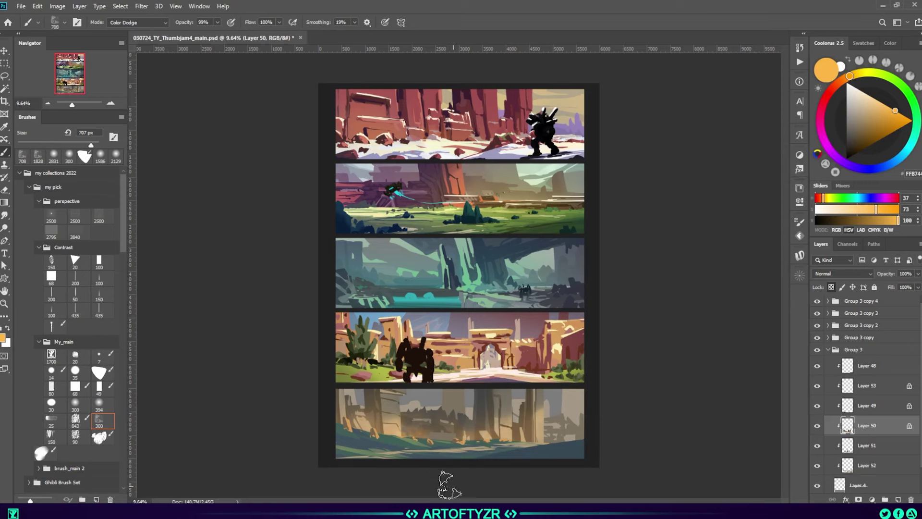
left_click(447, 445, "alt")
key("alt+bracketleft")
key("shift+alt+w")
key("period")
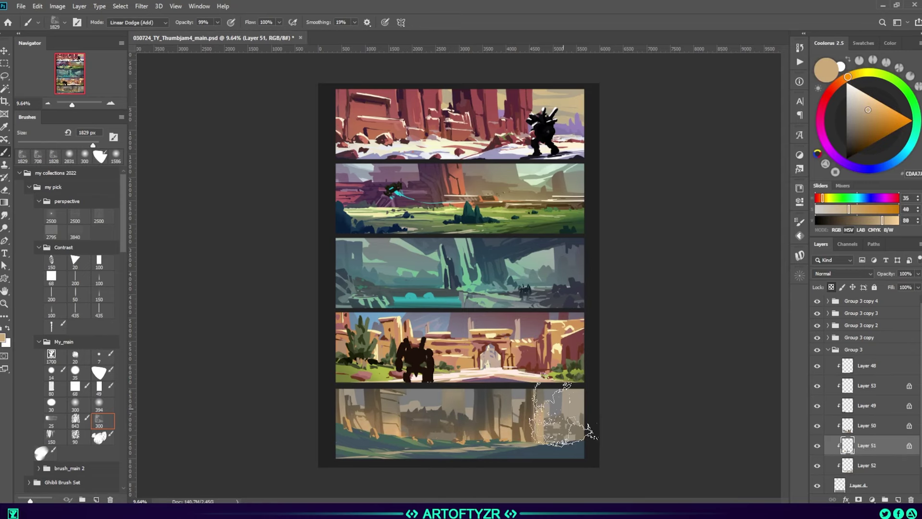
key("ctrl+shift+alt+n")
Add a clipped Layer 55 above Layer 4 with a beige-to-white gradient and smudge the sky.
left_click(892, 474)
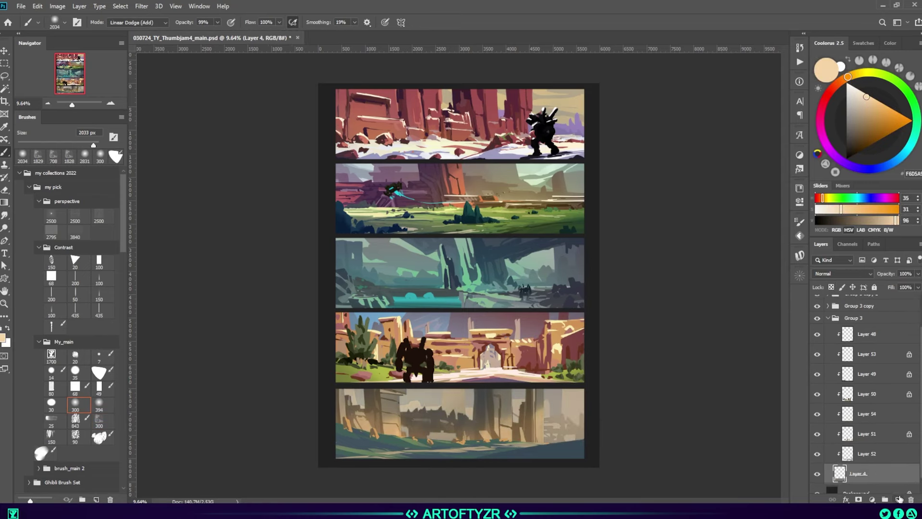
key("ctrl+shift+alt+n")
key("g")
left_click(531, 398, "alt")
key("x")
key("r")
key("bracketleft")
key("bracketleft")
key("bracketleft")
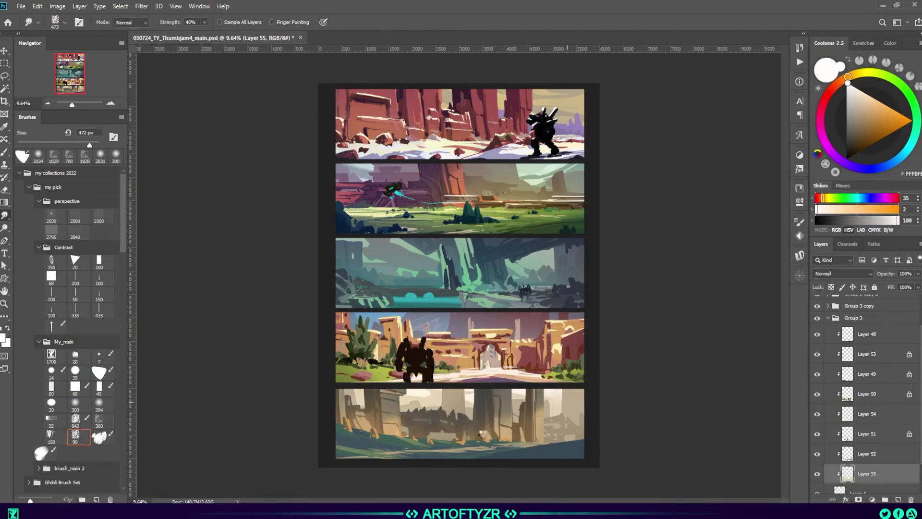